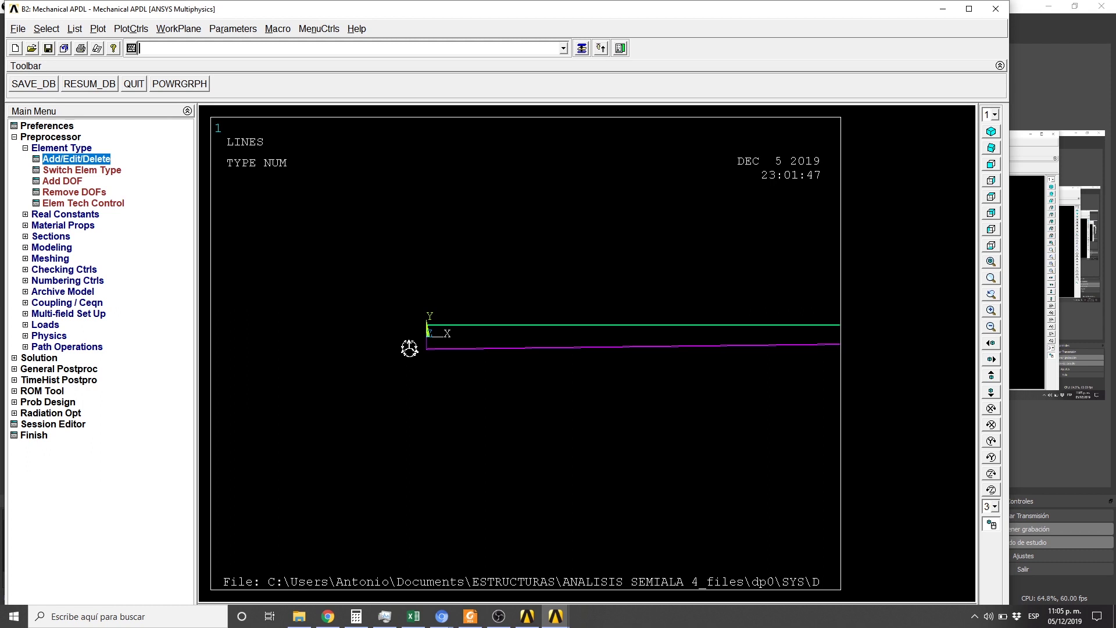
# Step: Examine the beam's line geometry in 3D and the linked Mechanical APDL Analysis component in the Workbench project, returning to the APDL model
pyautogui.click(991, 326)
pyautogui.scroll(2, 536, 365)
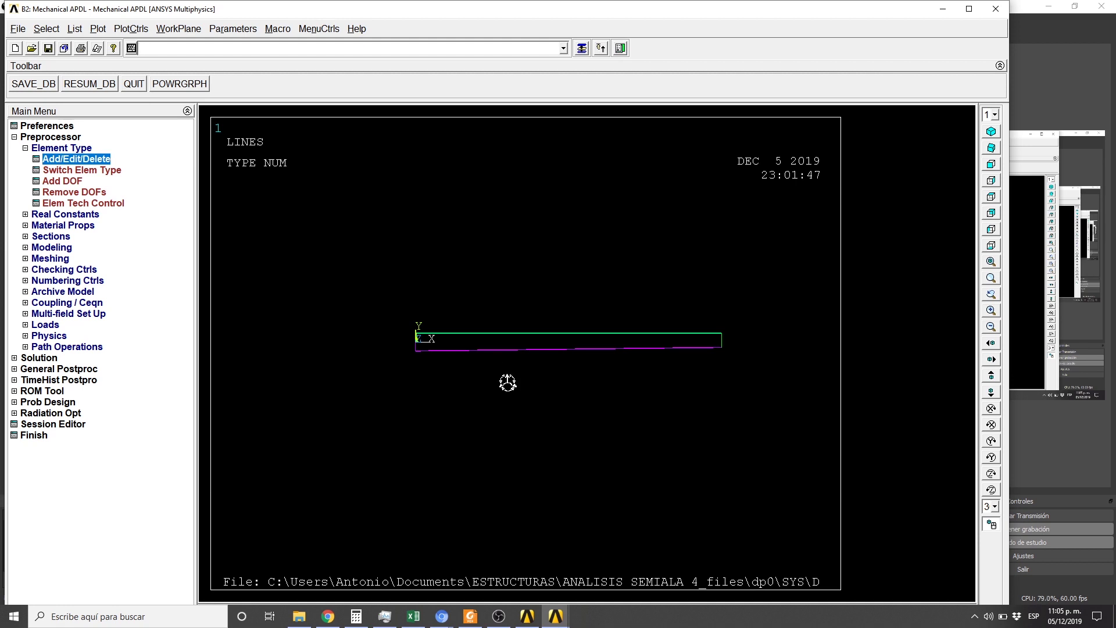
pyautogui.keyDown('ctrl'); pyautogui.moveTo(508, 382); pyautogui.dragTo(562, 359); pyautogui.keyUp('ctrl')
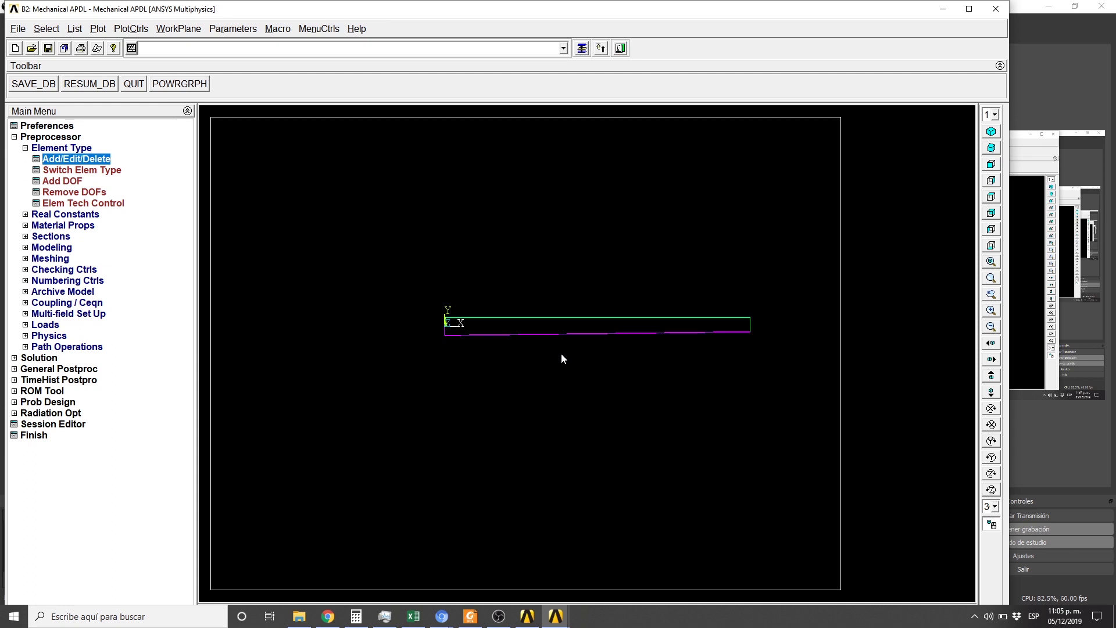
pyautogui.keyDown('ctrl'); pyautogui.moveTo(561, 359); pyautogui.dragTo(639, 367, button='right'); pyautogui.keyUp('ctrl')
pyautogui.keyDown('ctrl'); pyautogui.moveTo(639, 368); pyautogui.dragTo(601, 364, button='middle'); pyautogui.keyUp('ctrl')
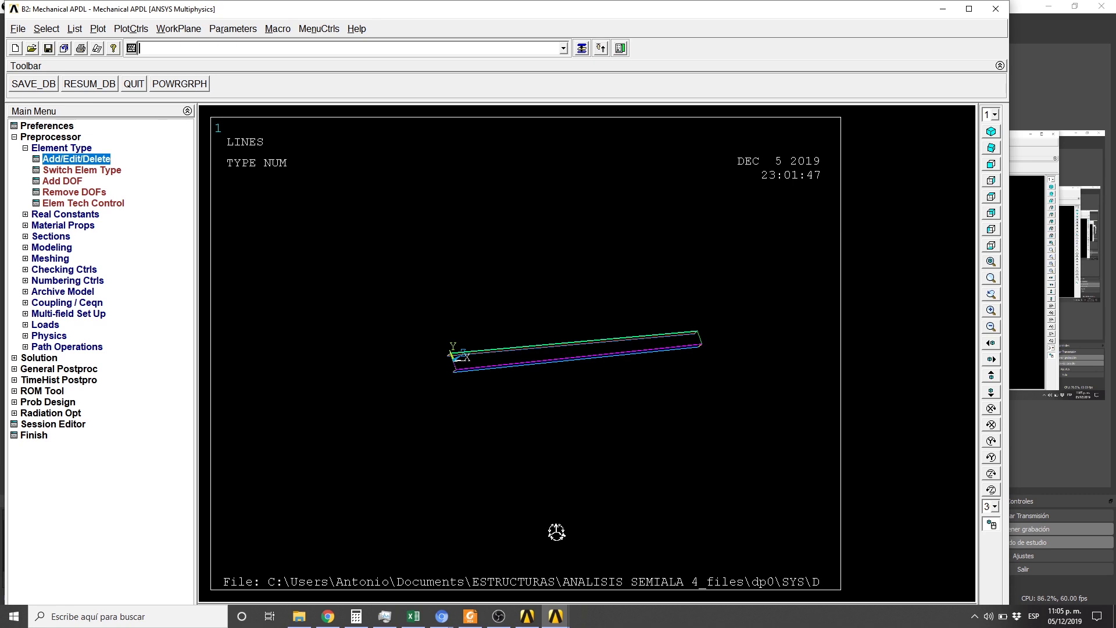
pyautogui.hotkey('alt', 'Tab')
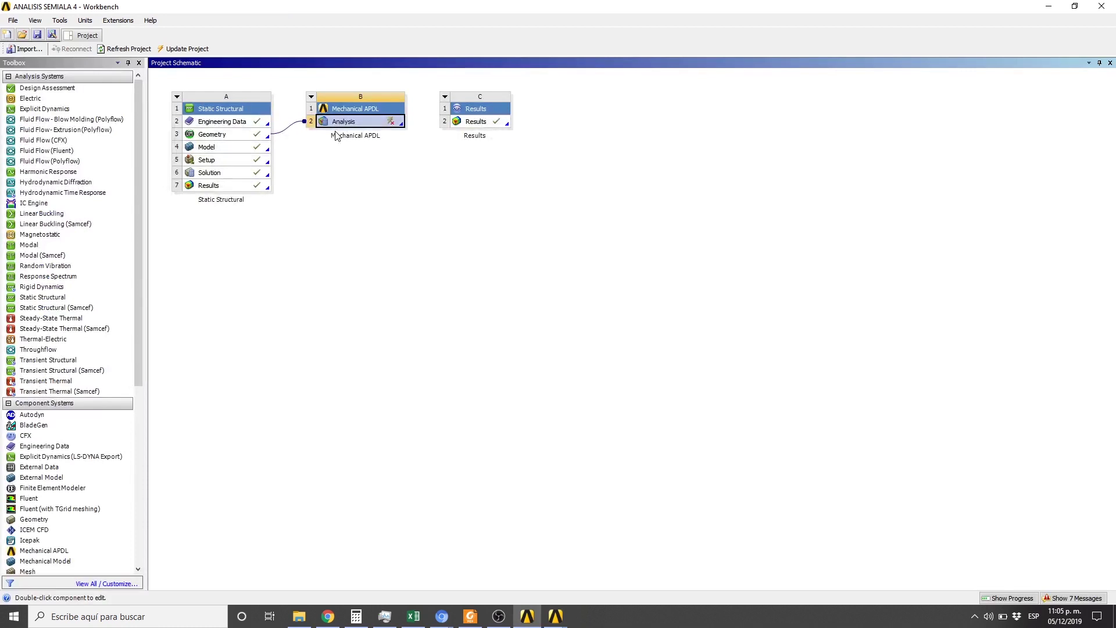
pyautogui.doubleClick(369, 127)
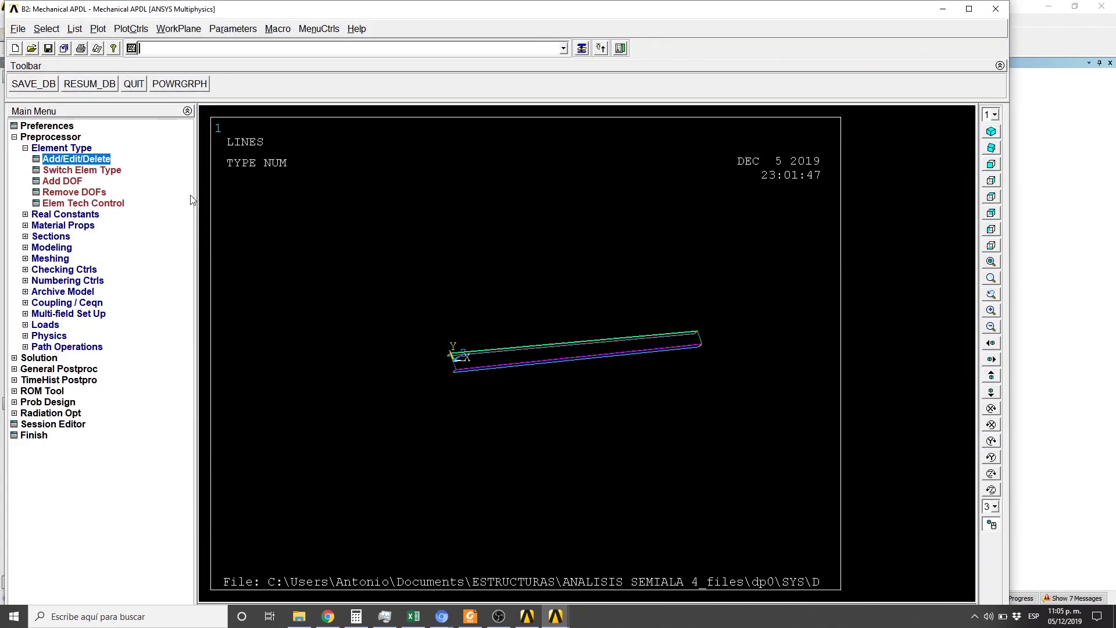
# Step: Add a structural Shell element type to the model
pyautogui.click(74, 158)
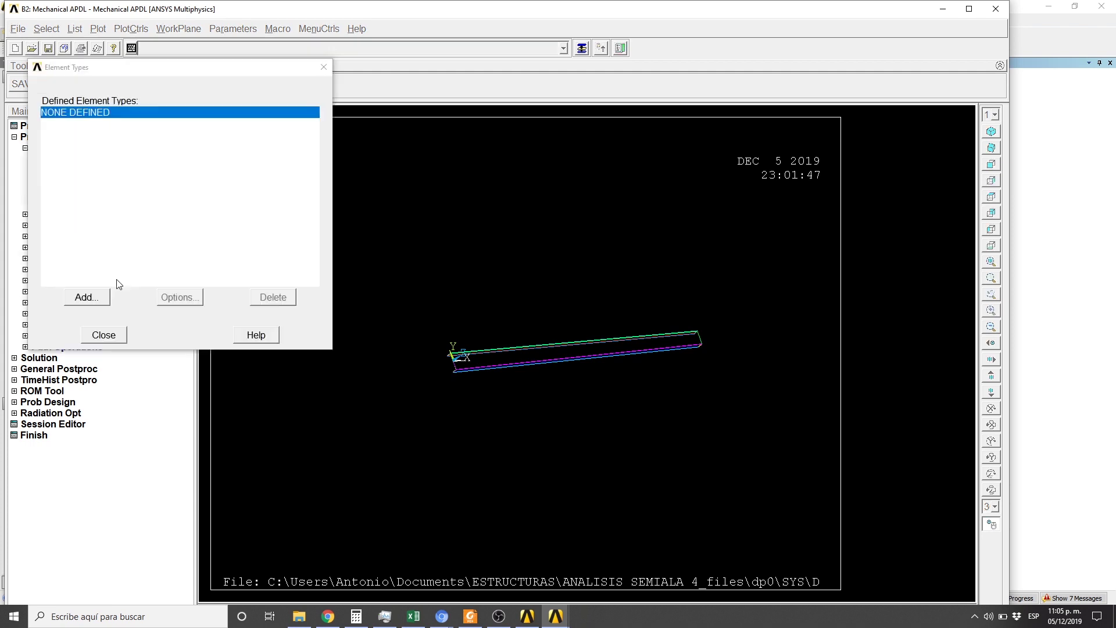
pyautogui.click(109, 297)
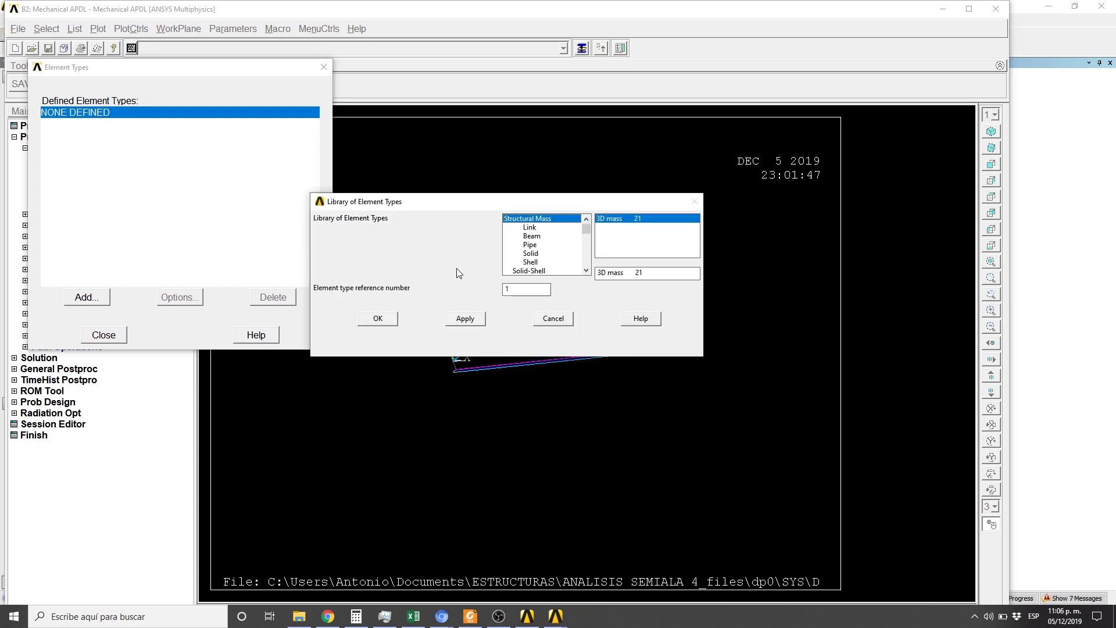
pyautogui.click(532, 263)
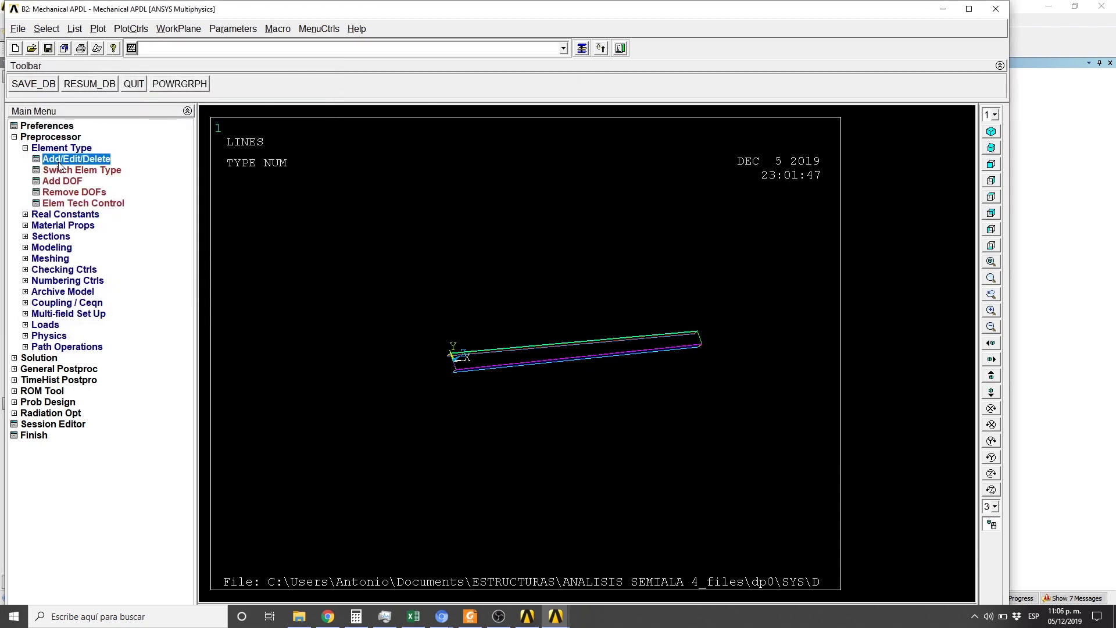
# Step: Define a structural linear elastic orthotropic model for material 1 with EX, EY and EZ set to 69e10
pyautogui.click(53, 149)
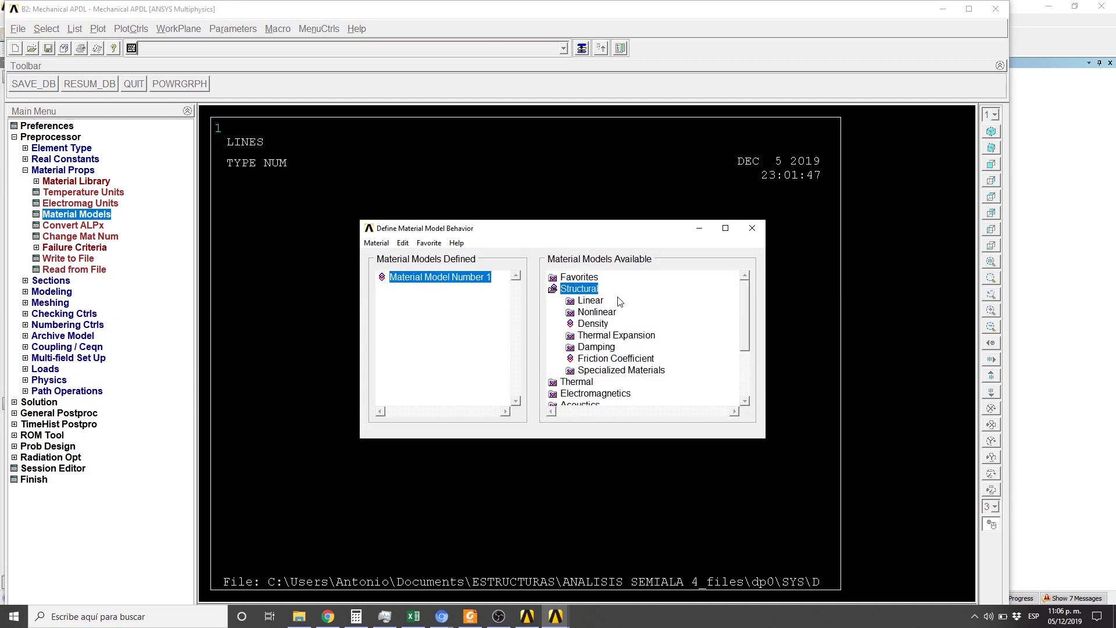
pyautogui.doubleClick(620, 301)
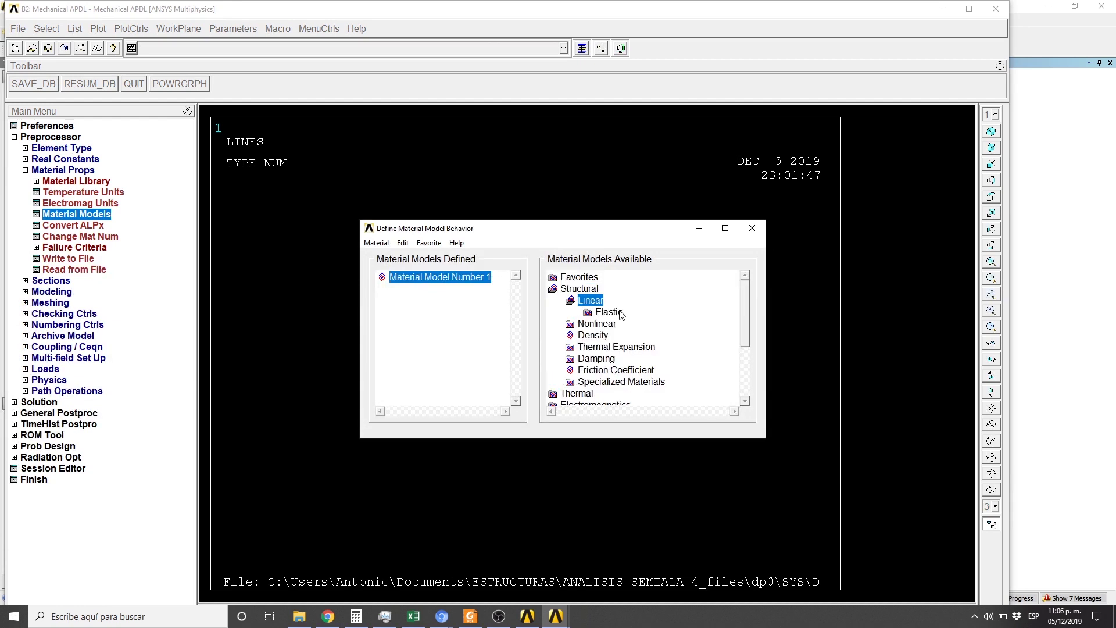
pyautogui.doubleClick(610, 312)
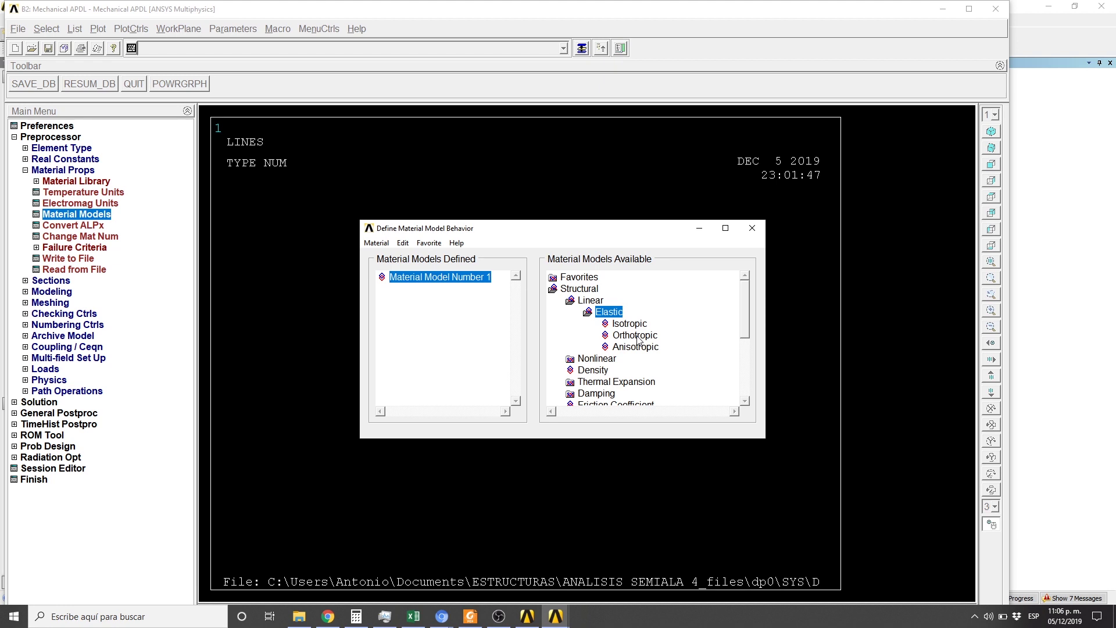
pyautogui.doubleClick(635, 335)
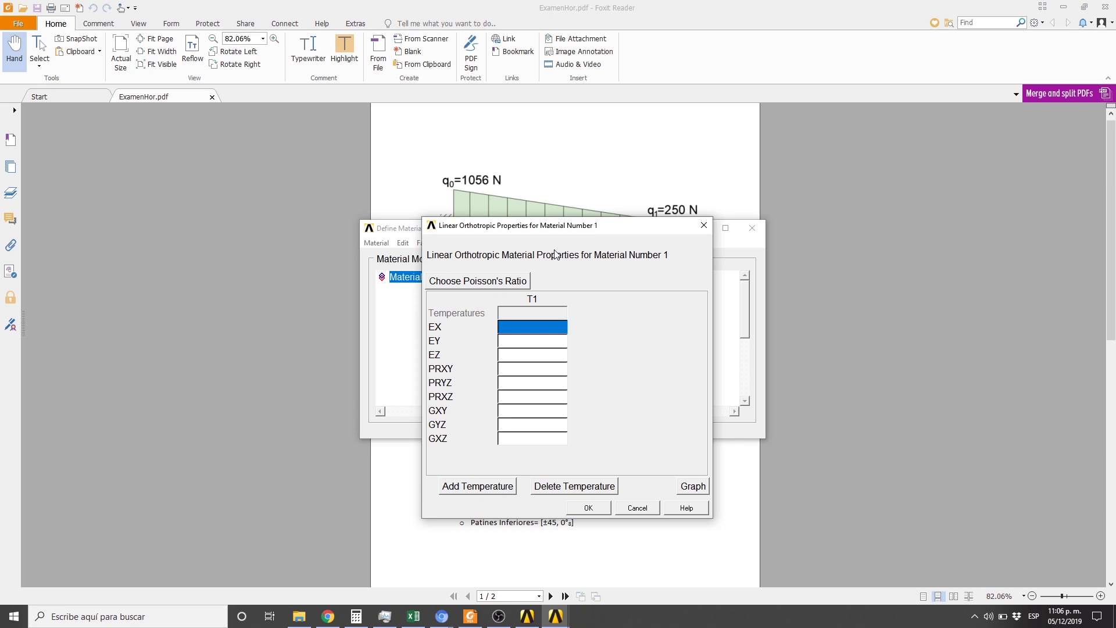
pyautogui.write('69e10')
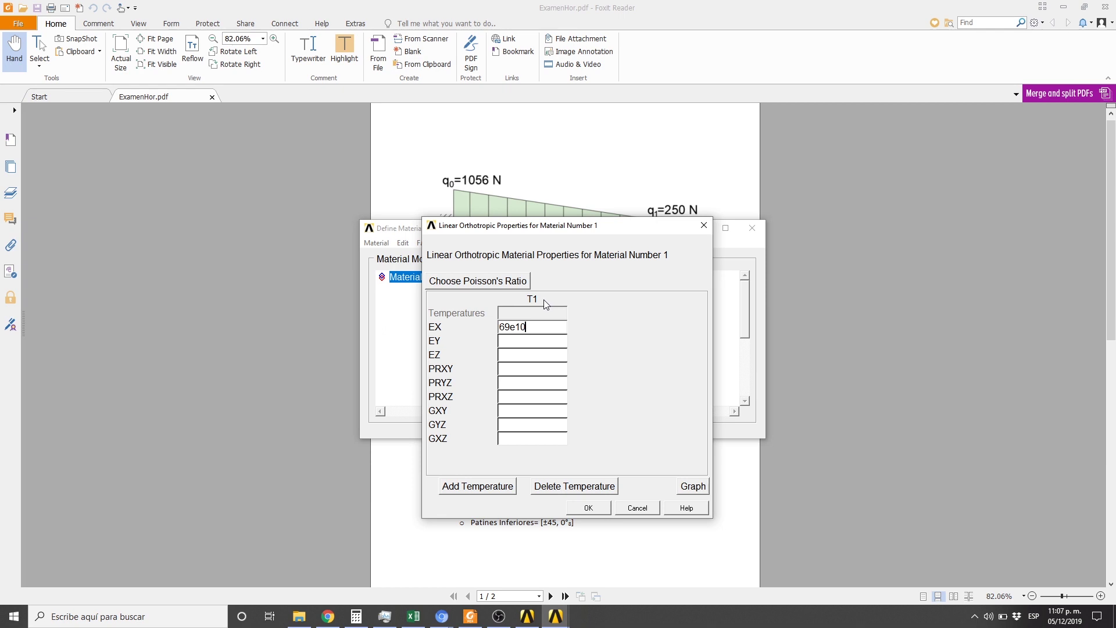
pyautogui.press('Tab')
pyautogui.write('69e10')
pyautogui.press('Tab')
pyautogui.write('69e10')
pyautogui.press('Tab')
# Step: Set the Poisson's ratios PRXY, PRYZ and PRXZ of material 1 to 0.35
pyautogui.write('0.35')
pyautogui.press('Tab')
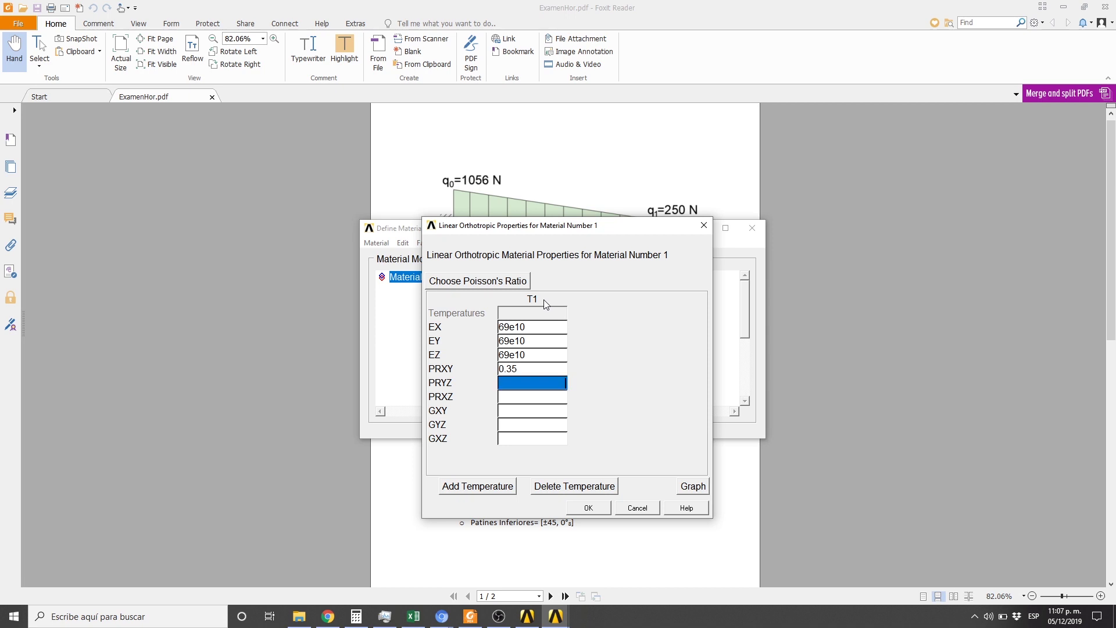
pyautogui.write('0.35')
pyautogui.press('Tab')
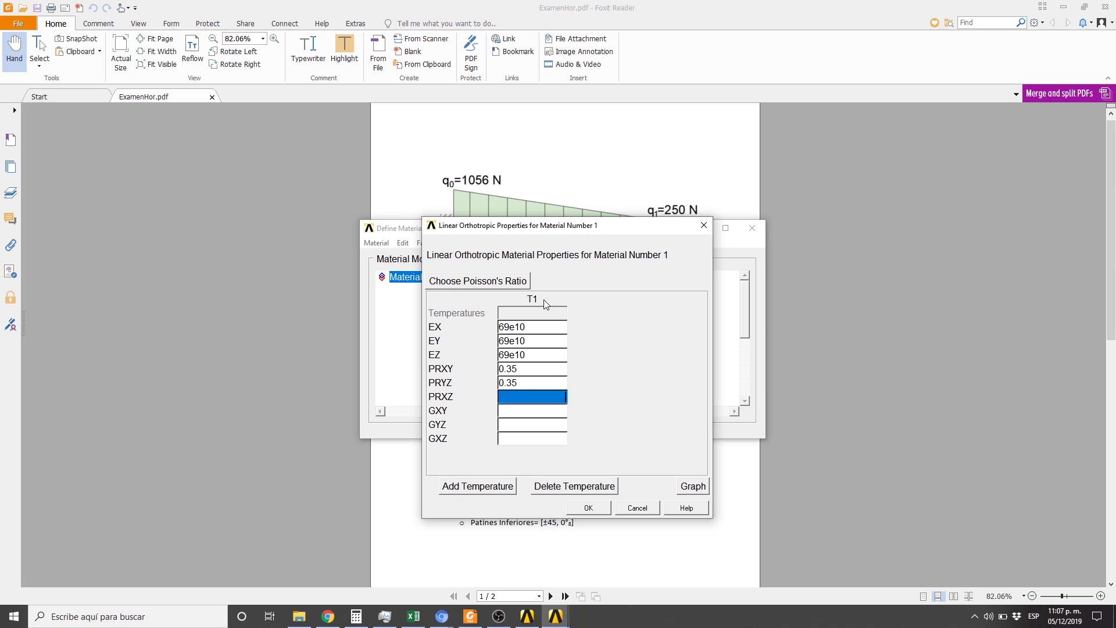
pyautogui.write('0.35')
pyautogui.press('Tab')
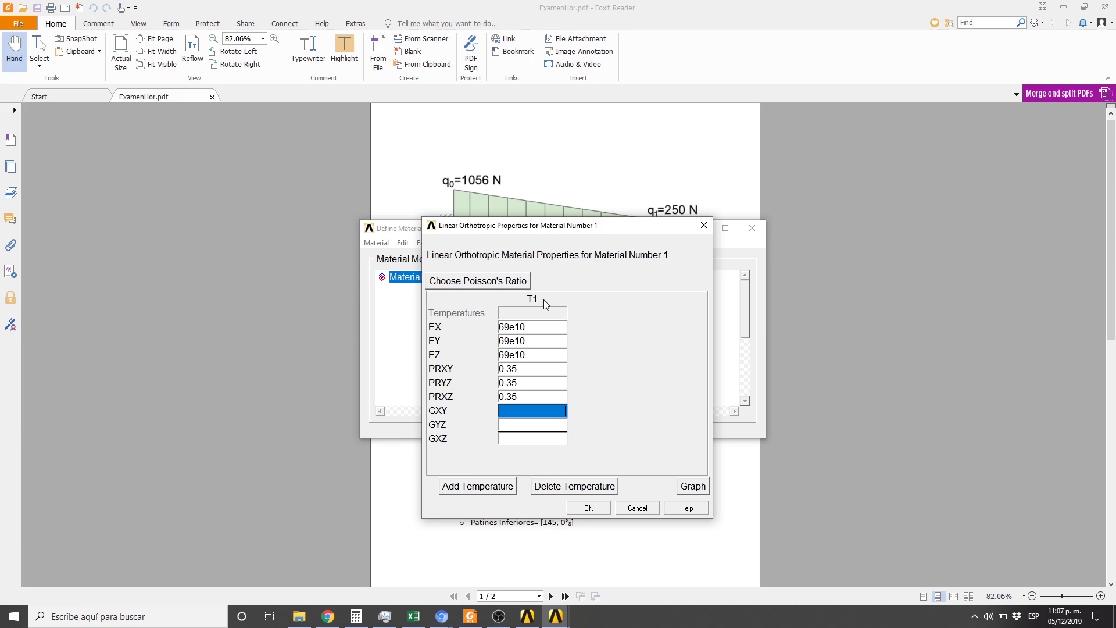
# Step: Set the shear moduli GXY and GYZ of material 1 to 5e10 and its density to 1.6
pyautogui.write('5e10')
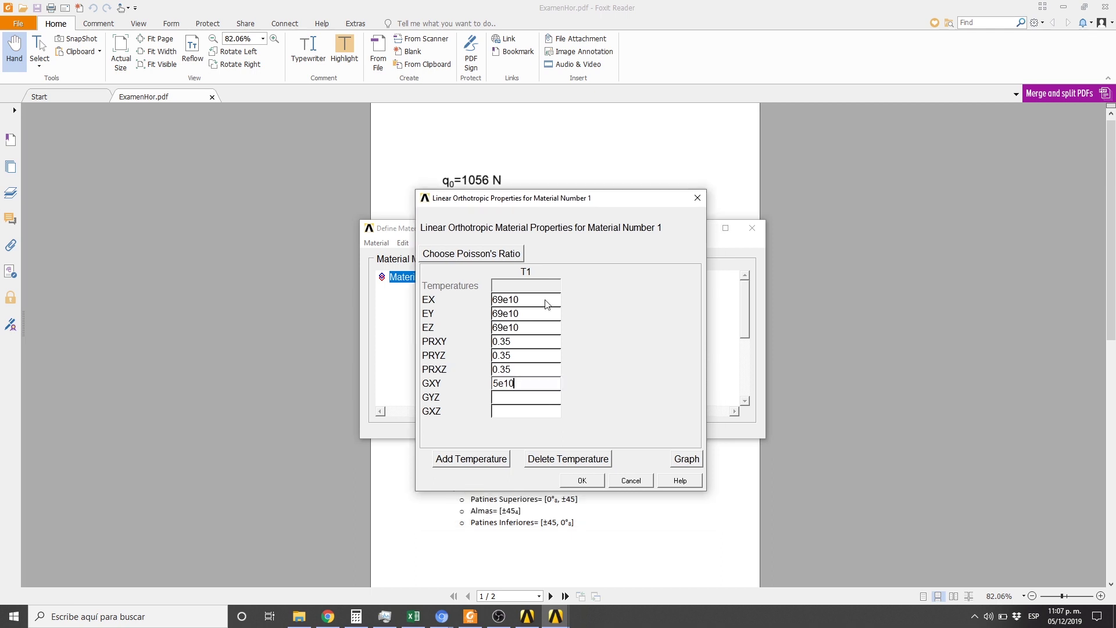
pyautogui.press('Tab')
pyautogui.write('5e10')
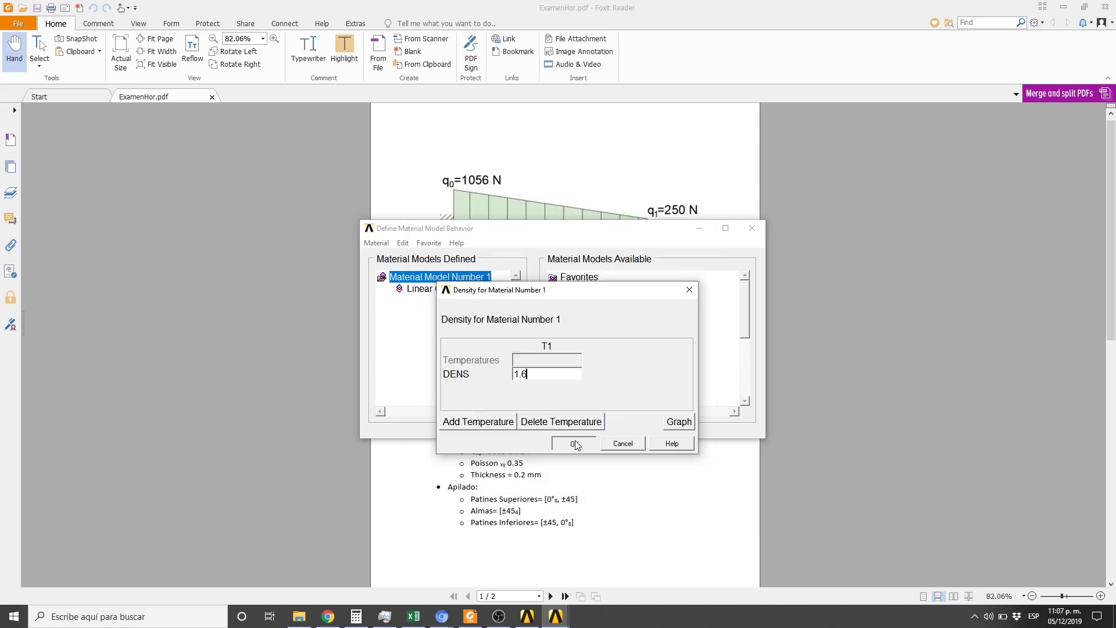
pyautogui.click(574, 443)
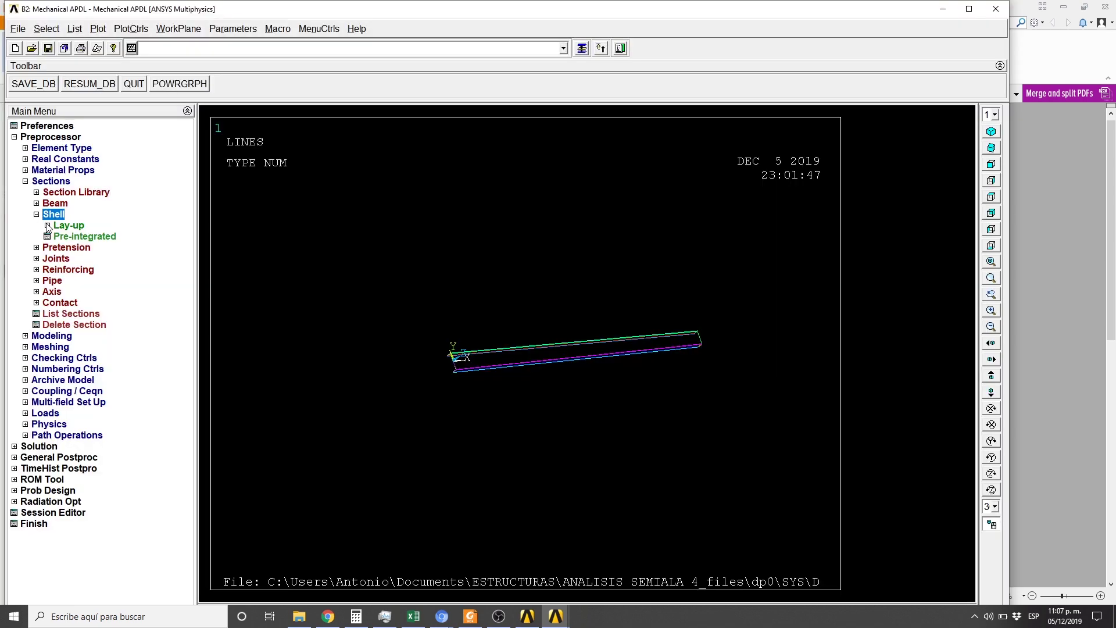
# Step: Start a new shell lay-up section with ID 1 and name it SUP
pyautogui.click(48, 226)
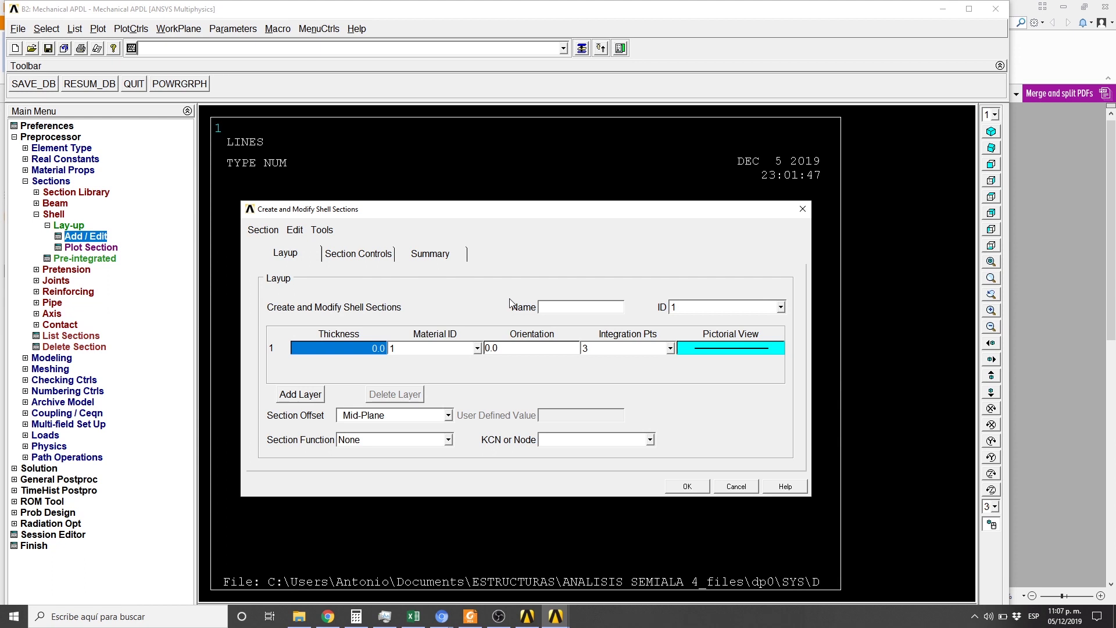
pyautogui.click(576, 310)
pyautogui.click(578, 309)
pyautogui.write('SUP')
pyautogui.moveTo(494, 201); pyautogui.dragTo(479, 168)
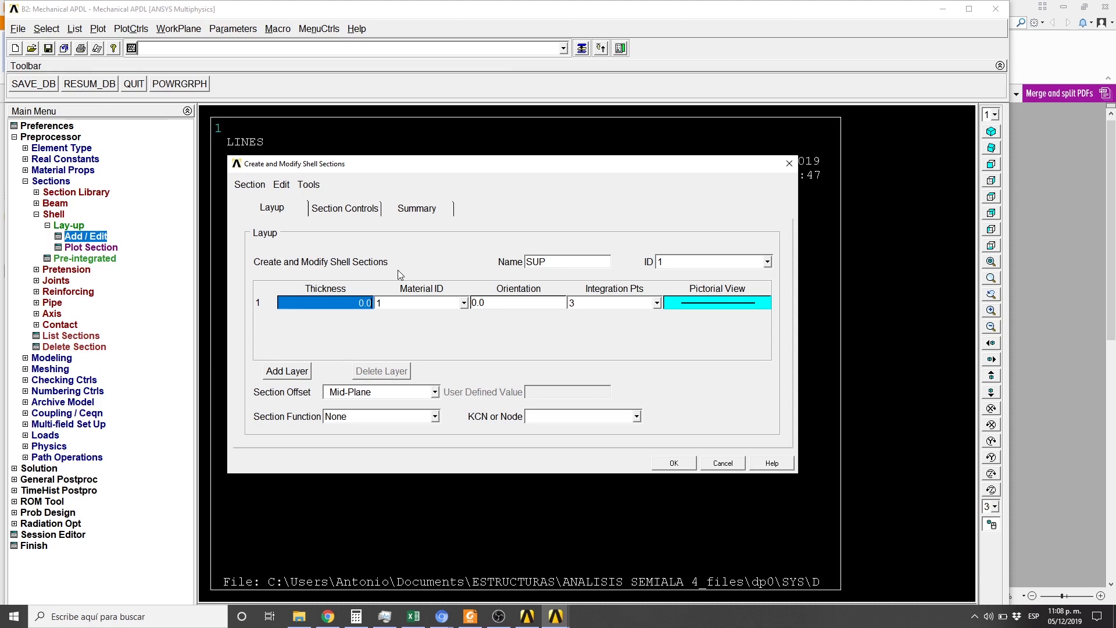
# Step: Build the SUP lay-up from eight layers of material 1, each 0.0002 thick with an orientation of 45
pyautogui.click(295, 371)
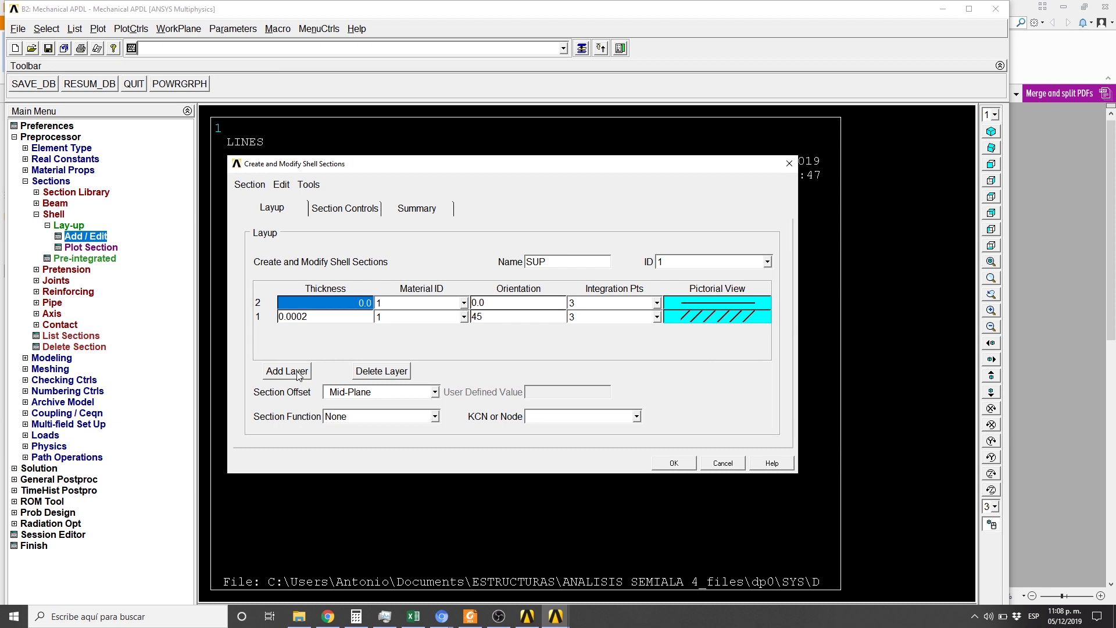
pyautogui.write('0.0002')
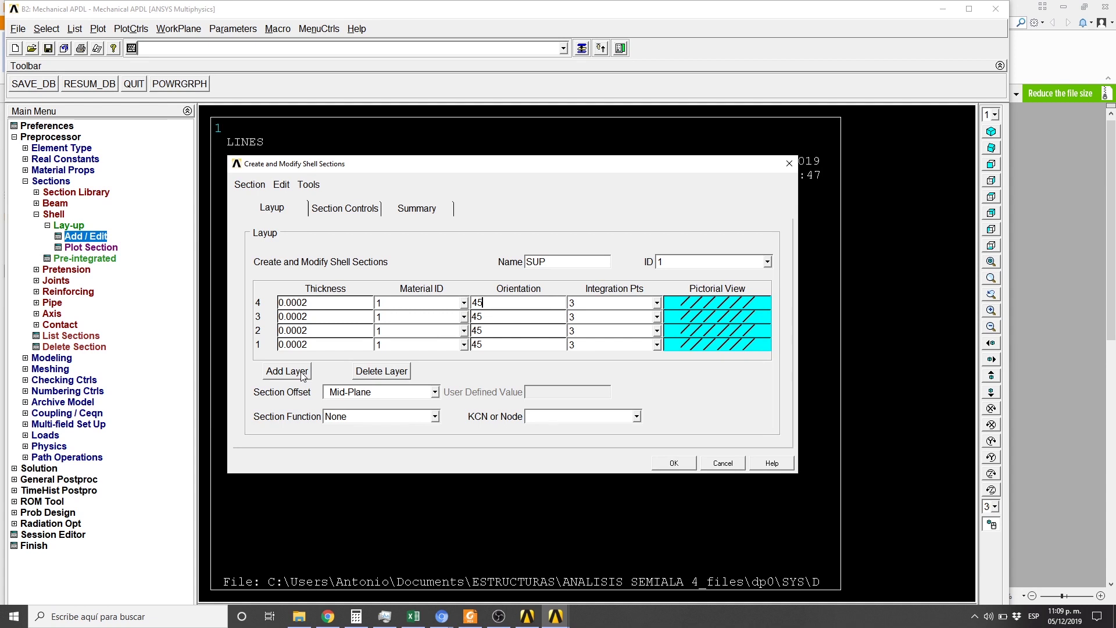
pyautogui.click(287, 371)
pyautogui.doubleClick(501, 303)
pyautogui.write('45')
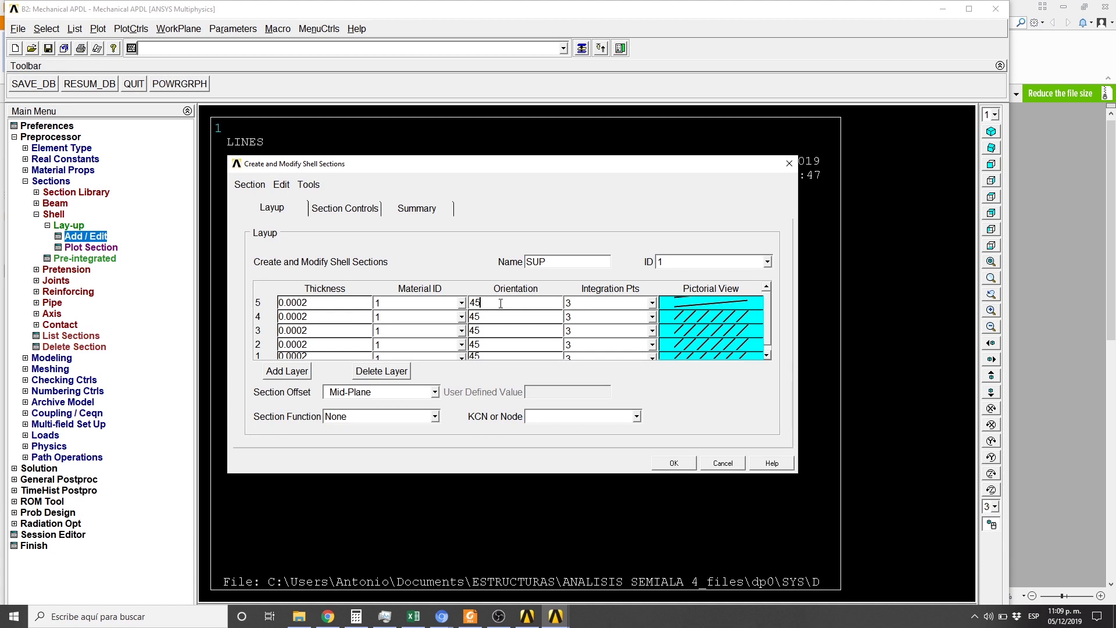
pyautogui.scroll(3, 501, 303)
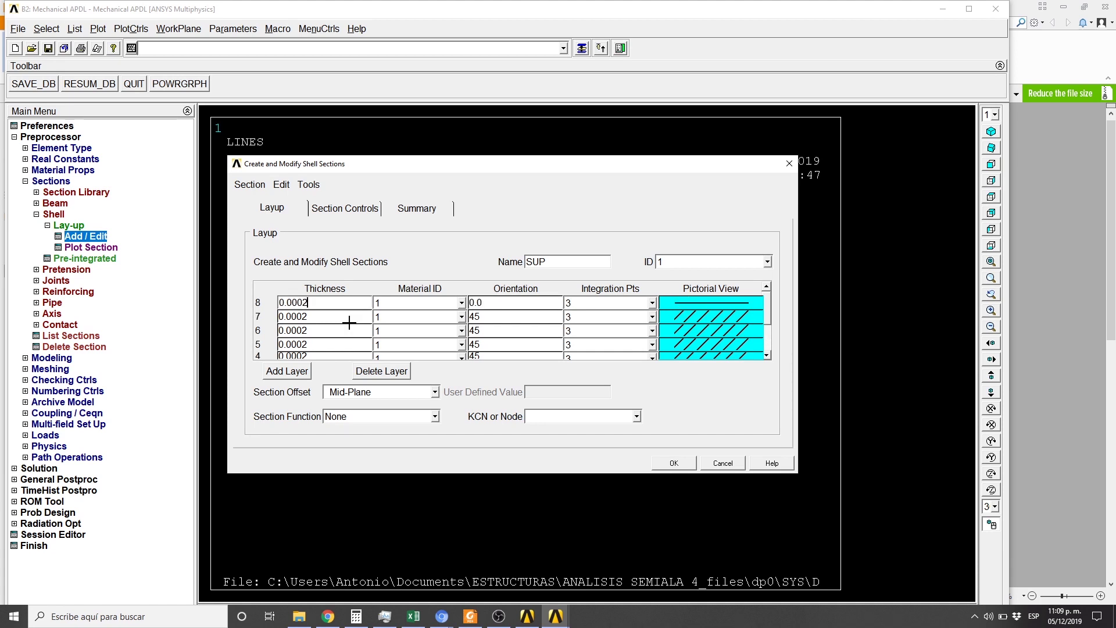
# Step: Set the SUP section offset to Top-Plane and review the section's summary
pyautogui.click(428, 393)
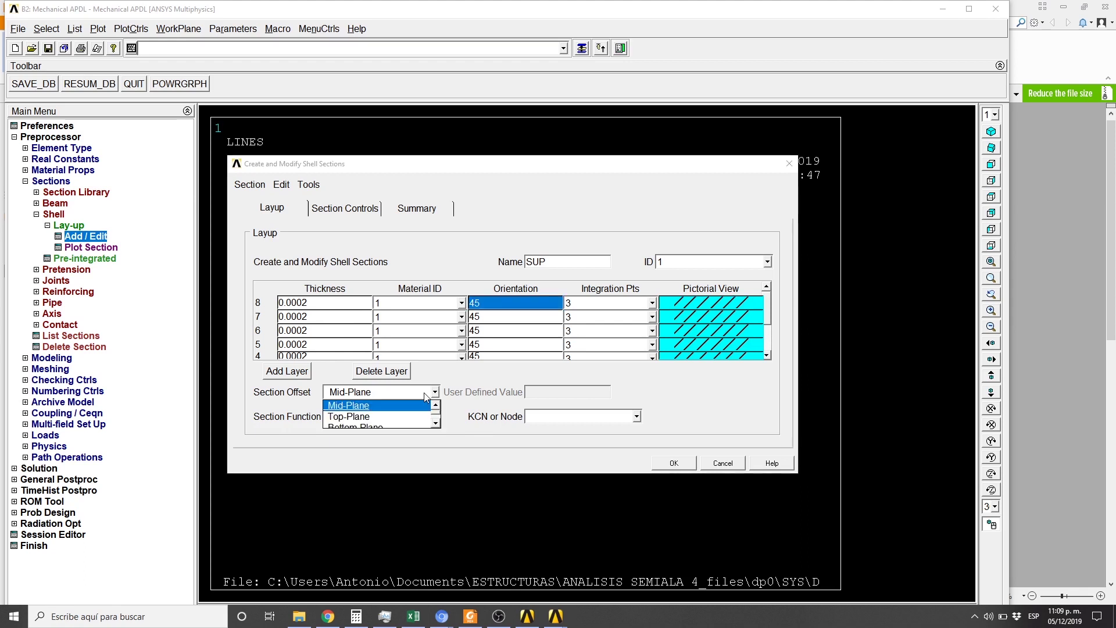
pyautogui.click(401, 417)
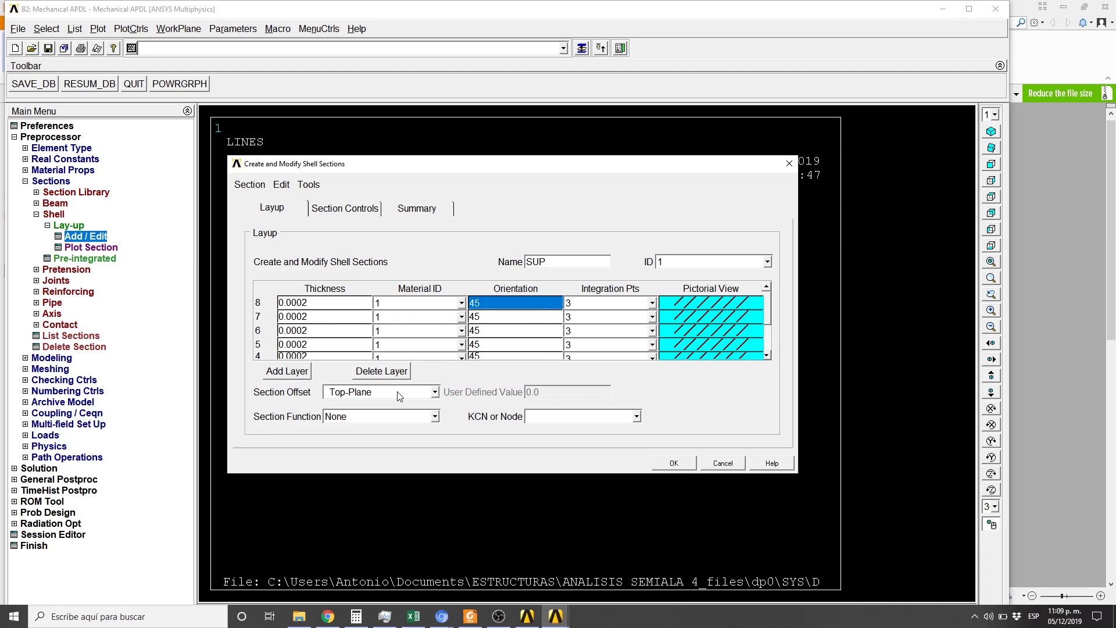
pyautogui.click(416, 208)
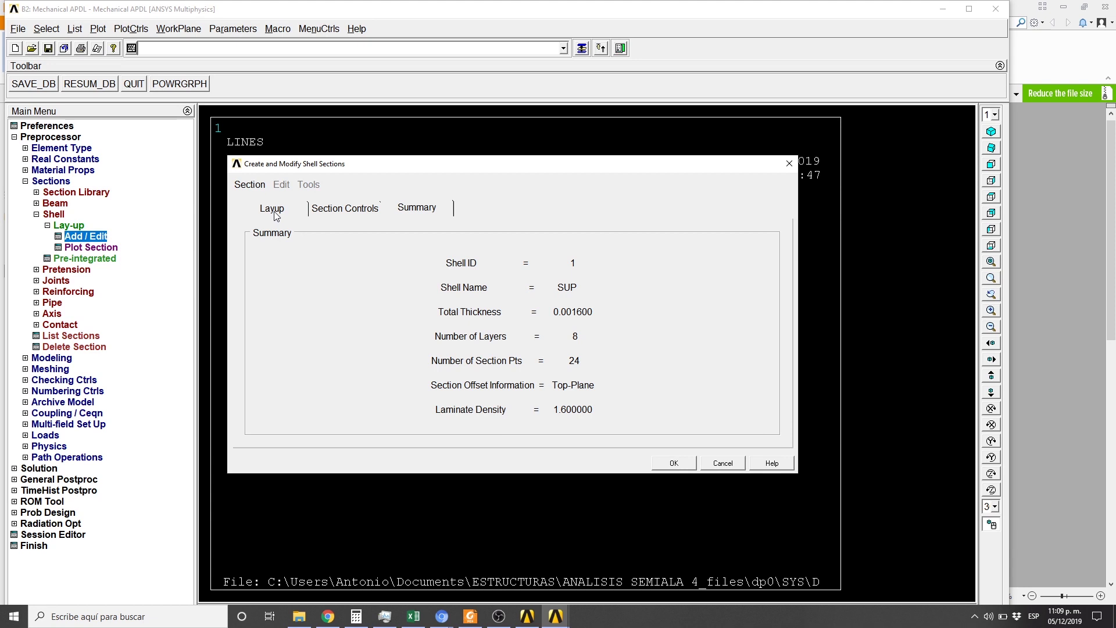
pyautogui.click(275, 214)
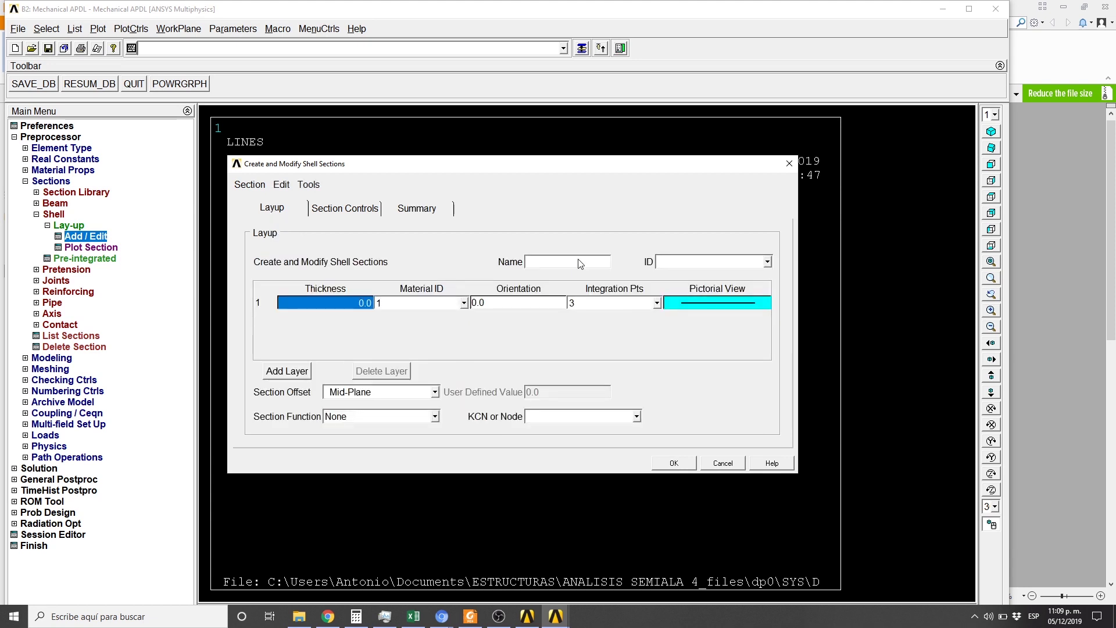
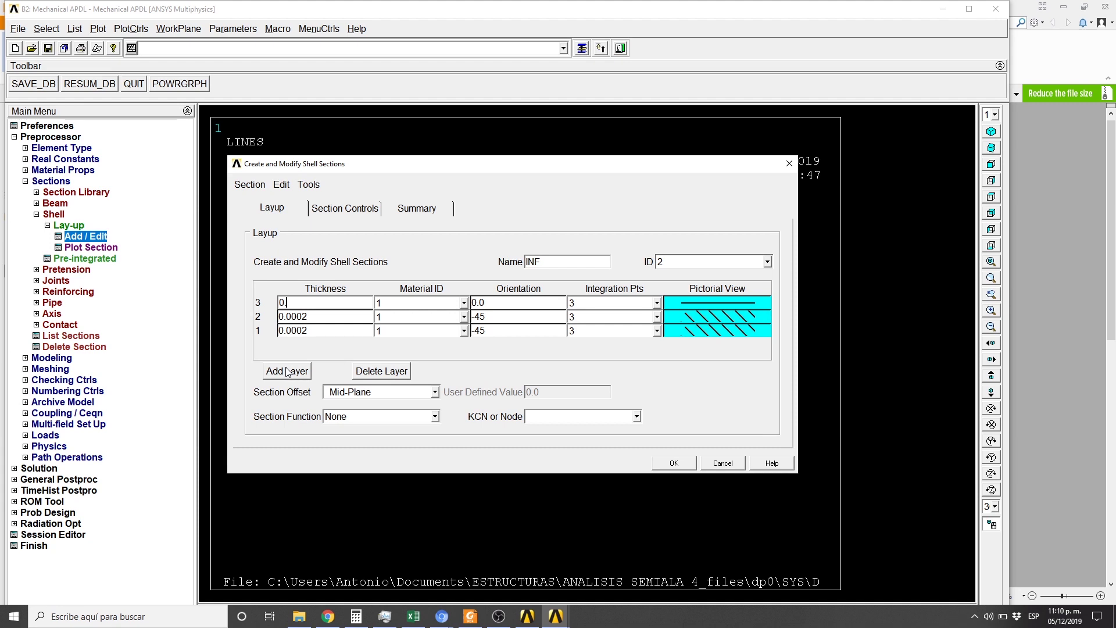
# Step: Complete the INF lay-up (section ID 2) with eight layers of material 1, each 0.0002 thick with an orientation of -45
pyautogui.click(286, 371)
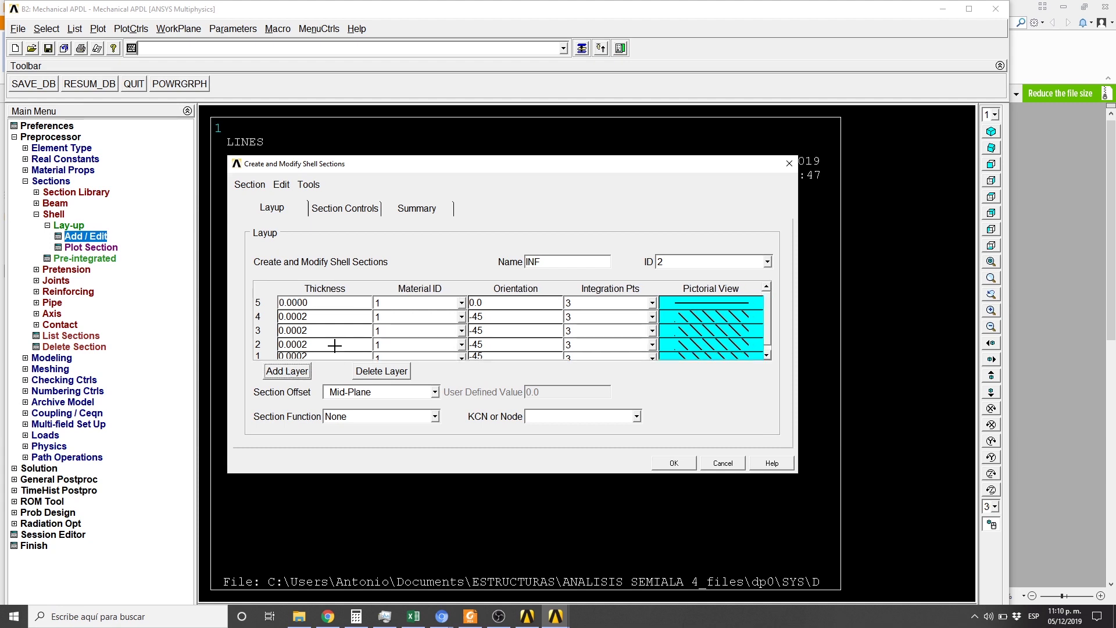
pyautogui.doubleClick(487, 303)
pyautogui.write('-4')
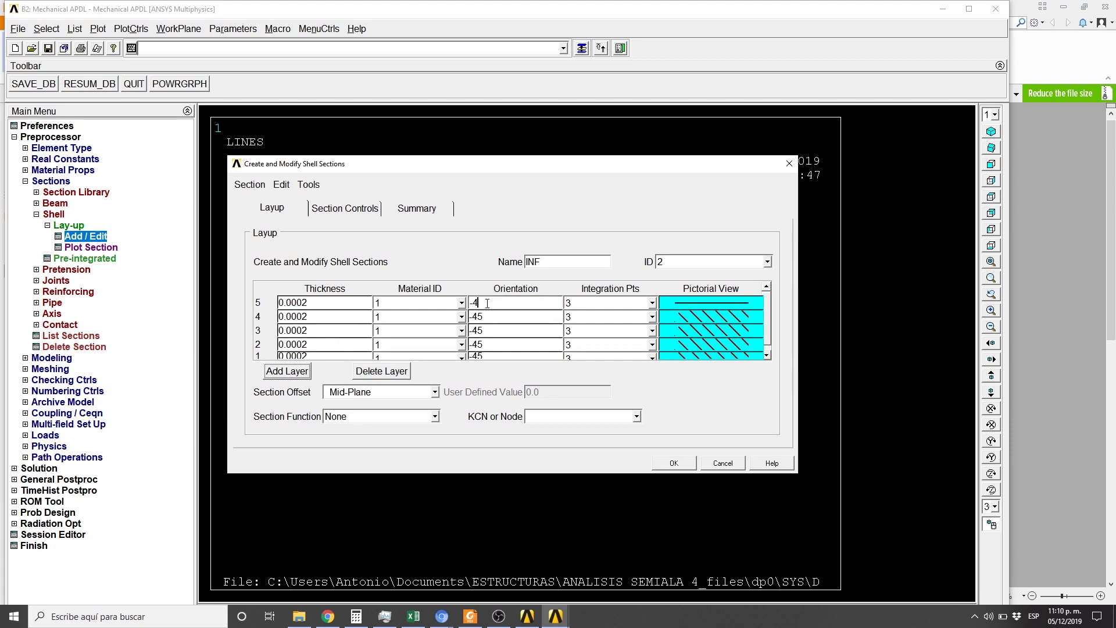
pyautogui.write('5')
pyautogui.click(283, 373)
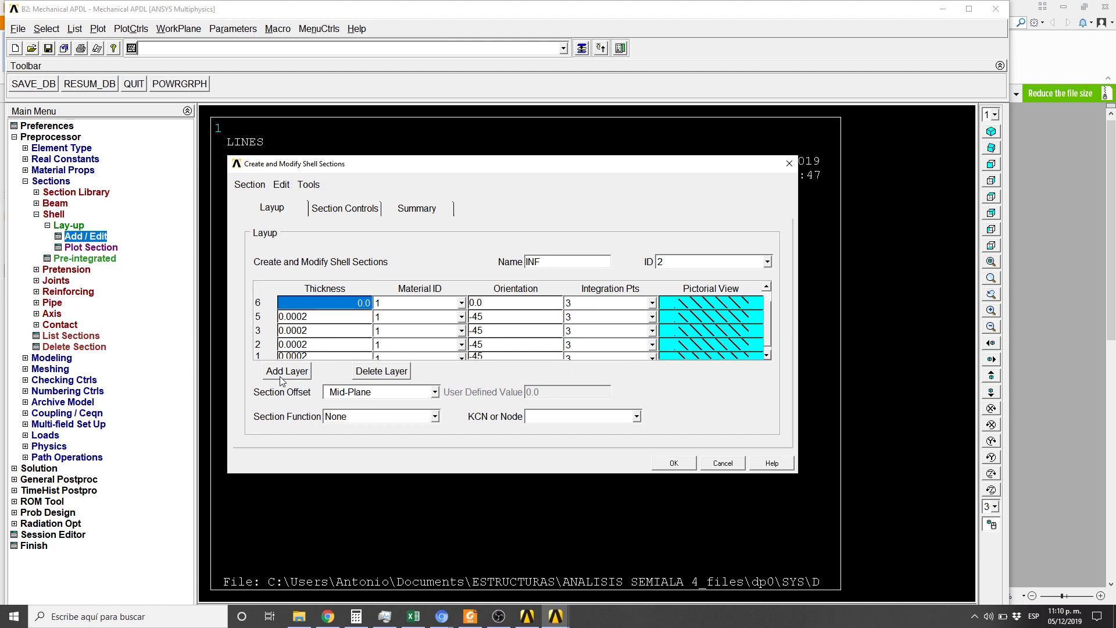
pyautogui.write('0.0002')
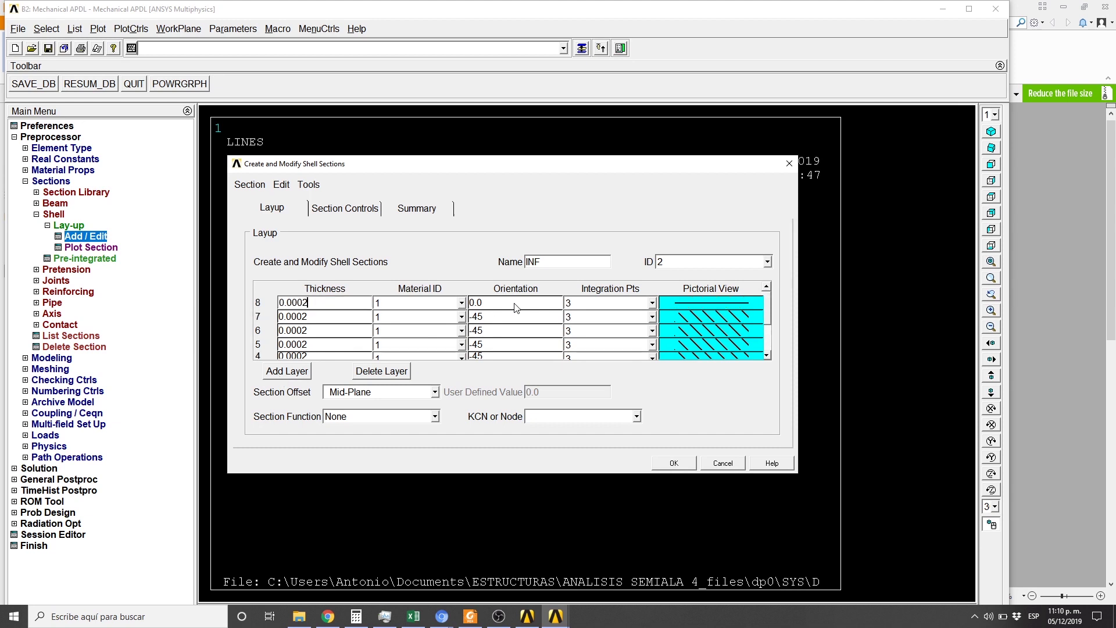
pyautogui.click(515, 303)
pyautogui.press('BackSpace')
pyautogui.write('-45')
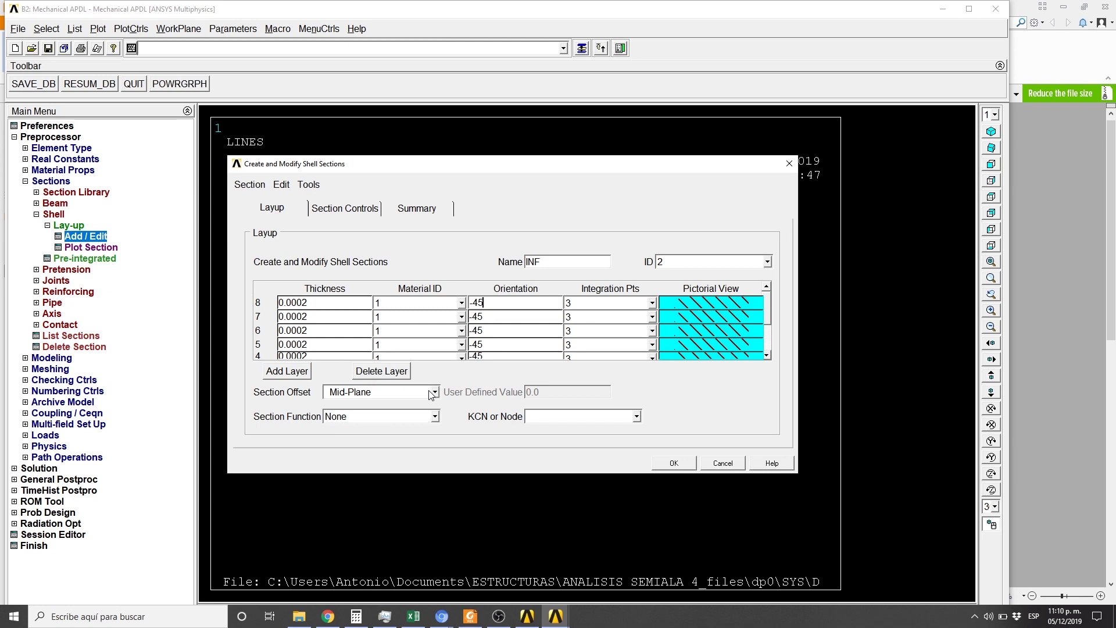
# Step: Restart the lay-up section as INF with ID 2 and give its first two material 1 layers 0.0002 thickness and -45 orientation
pyautogui.doubleClick(760, 262)
pyautogui.press('BackSpace')
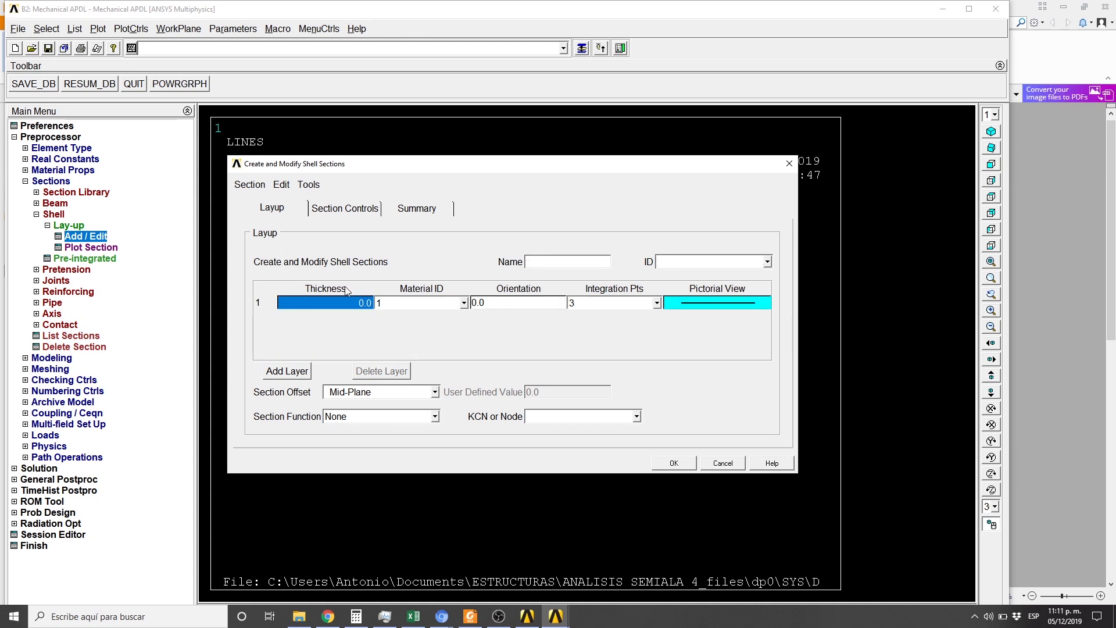
pyautogui.click(585, 263)
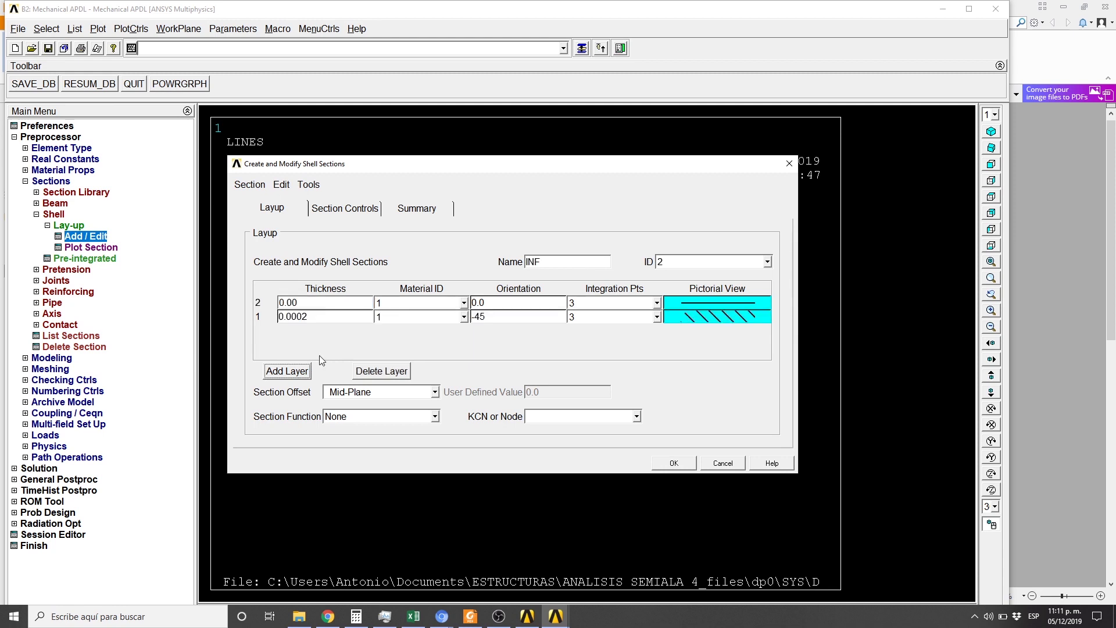
pyautogui.write('02')
pyautogui.doubleClick(514, 304)
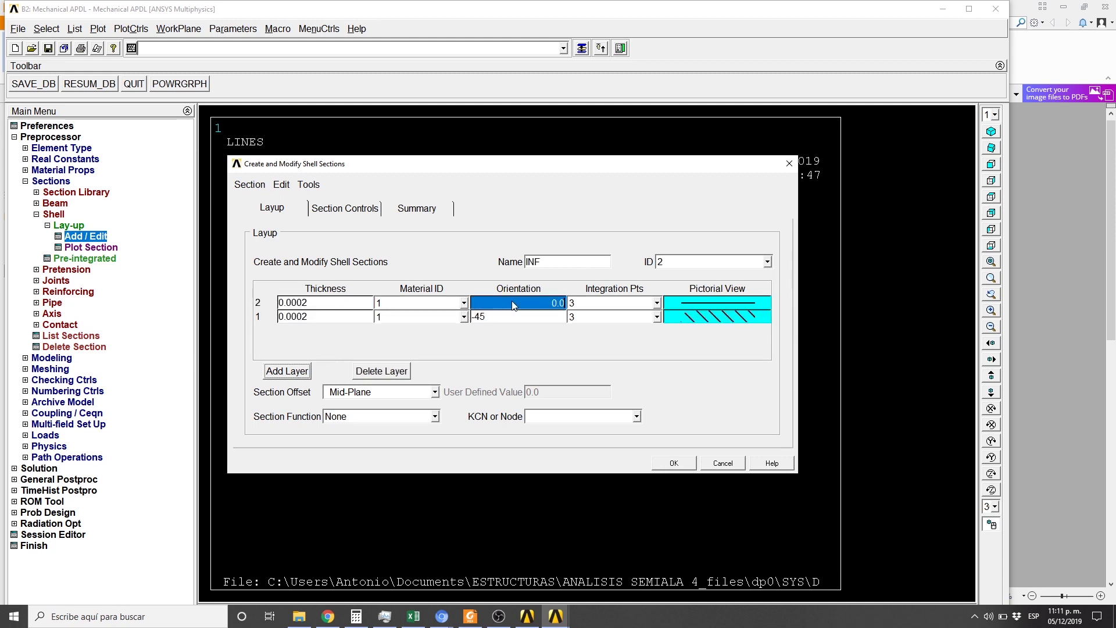
pyautogui.write('-45')
# Step: Add layers 3 and 4 to the INF lay-up, each 0.0002 thick with an orientation of -45
pyautogui.click(289, 375)
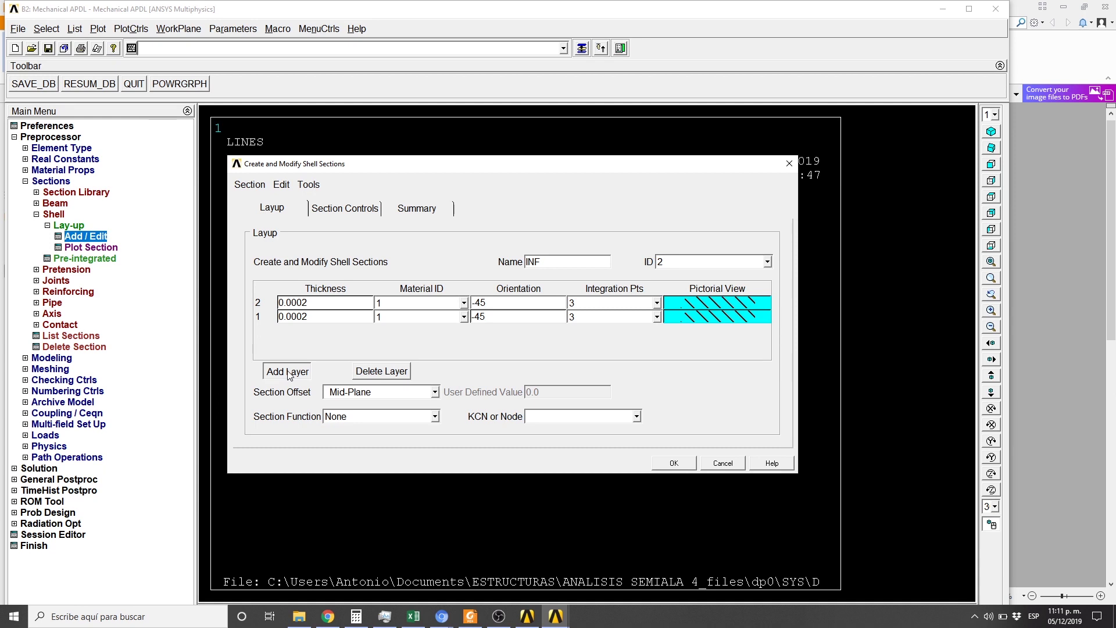
pyautogui.click(288, 373)
pyautogui.click(289, 372)
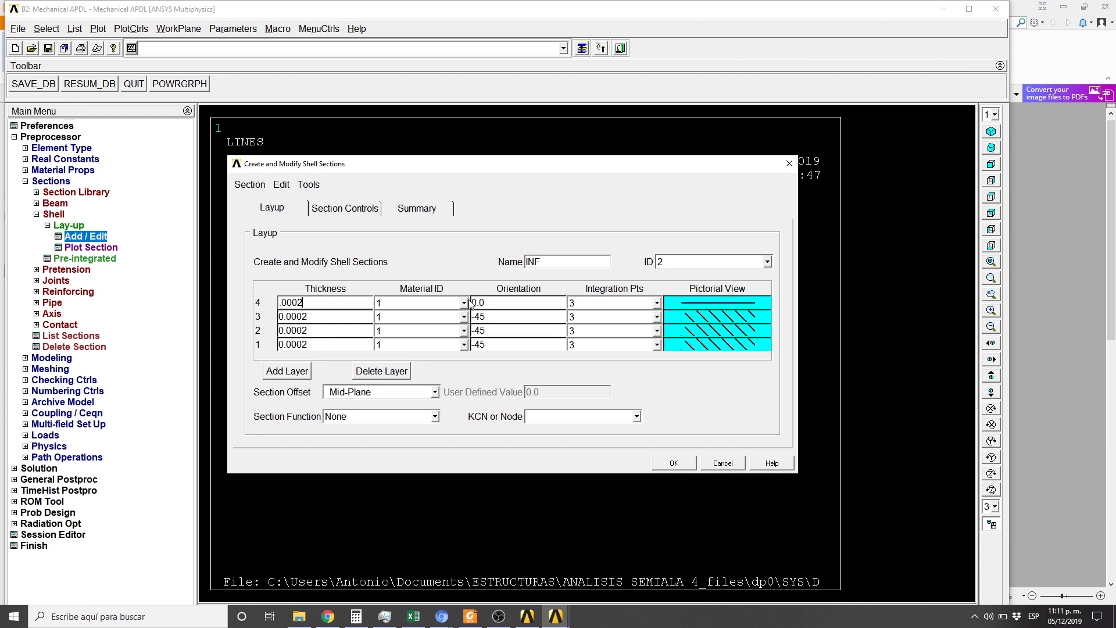
pyautogui.moveTo(471, 303); pyautogui.dragTo(497, 303)
pyautogui.write('-45')
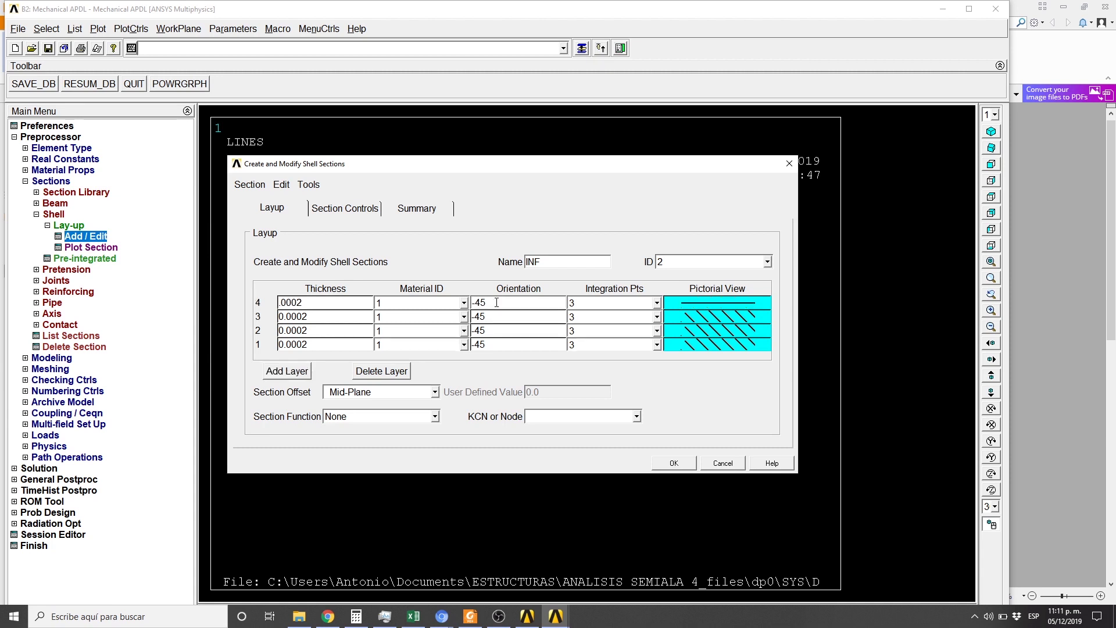
# Step: Add layers 5 to 8 to the INF lay-up, each 0.0002 thick with an orientation of -45
pyautogui.click(300, 373)
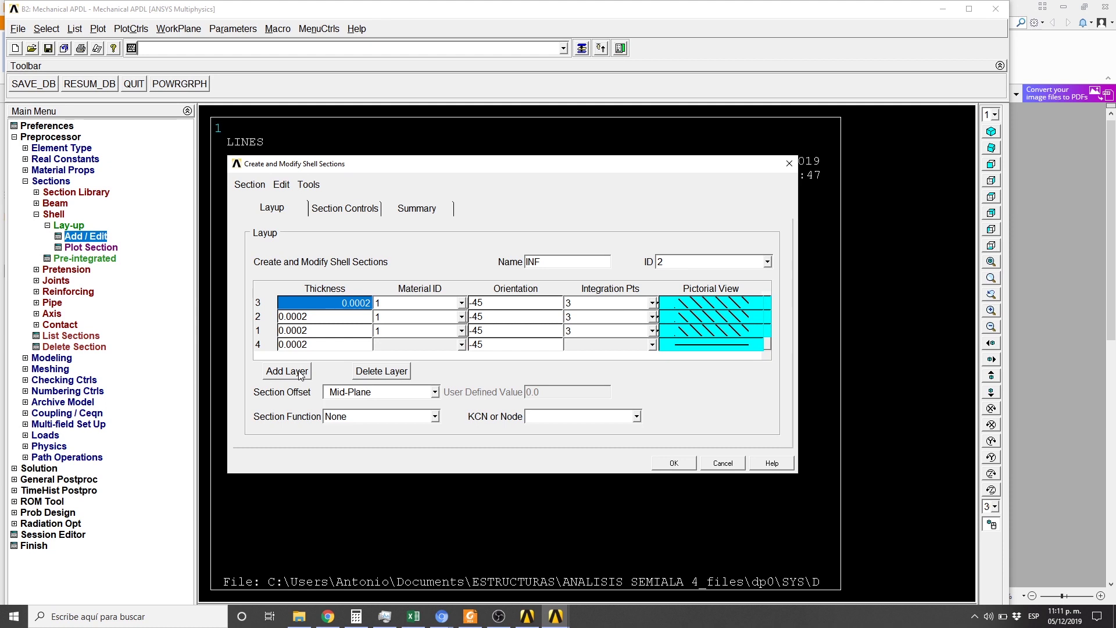
pyautogui.click(301, 372)
pyautogui.click(506, 303)
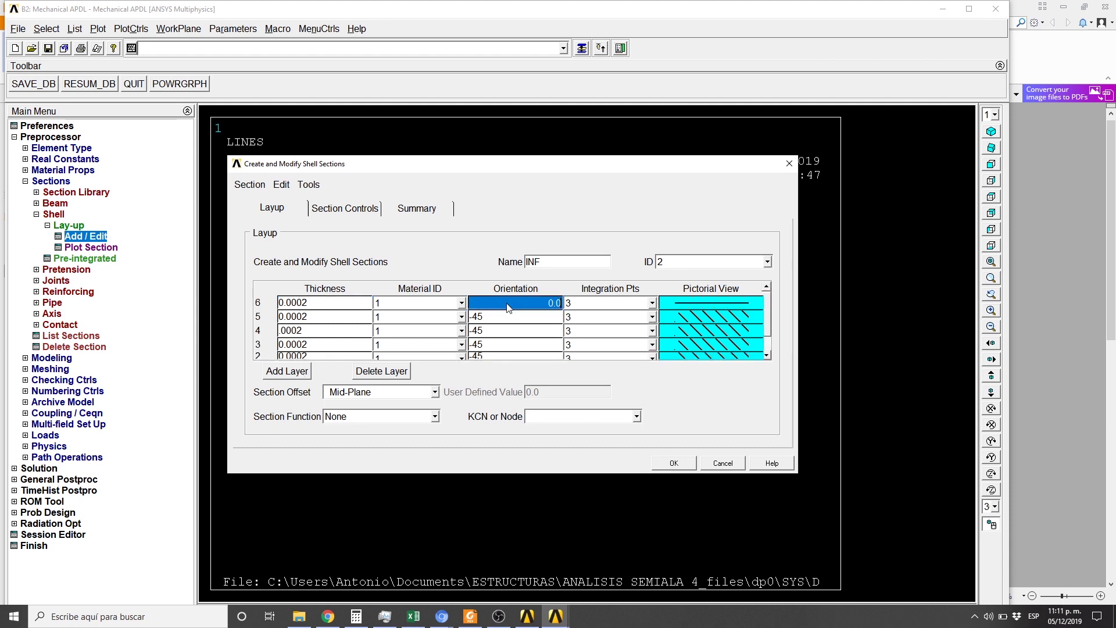
pyautogui.write('-45')
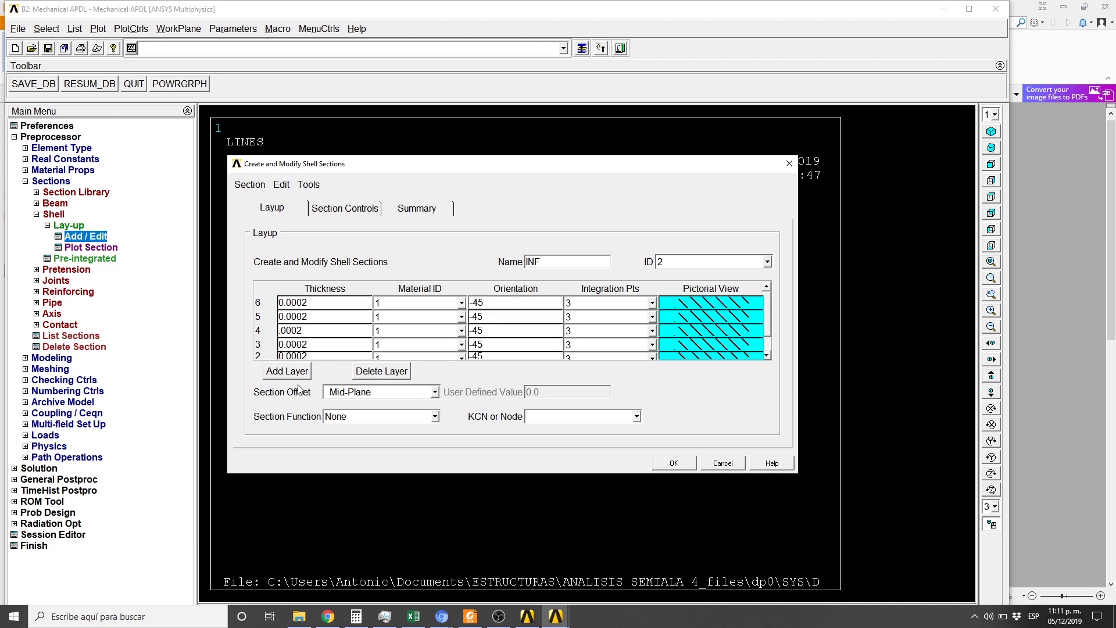
pyautogui.click(300, 373)
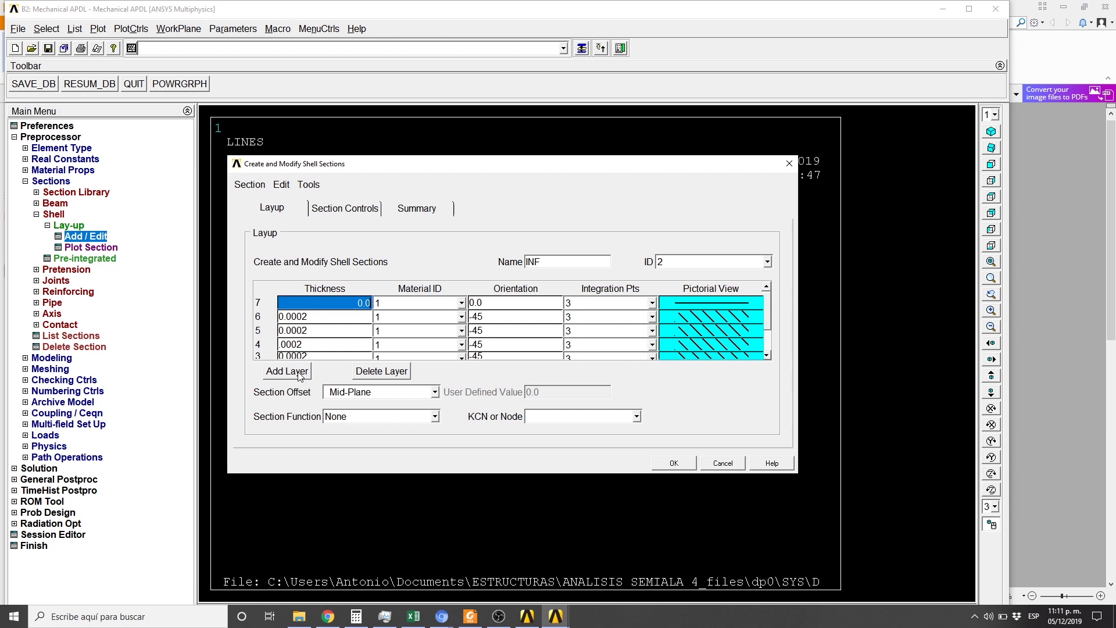
pyautogui.click(287, 371)
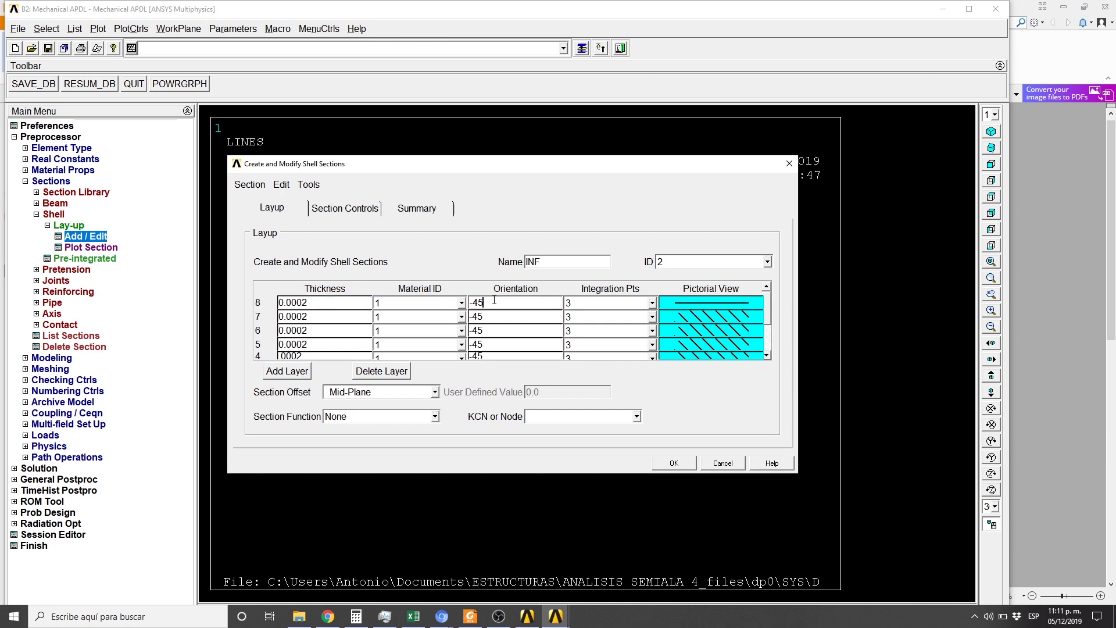
# Step: Set the INF section offset to Top-Plane and review the section's summary
pyautogui.click(396, 392)
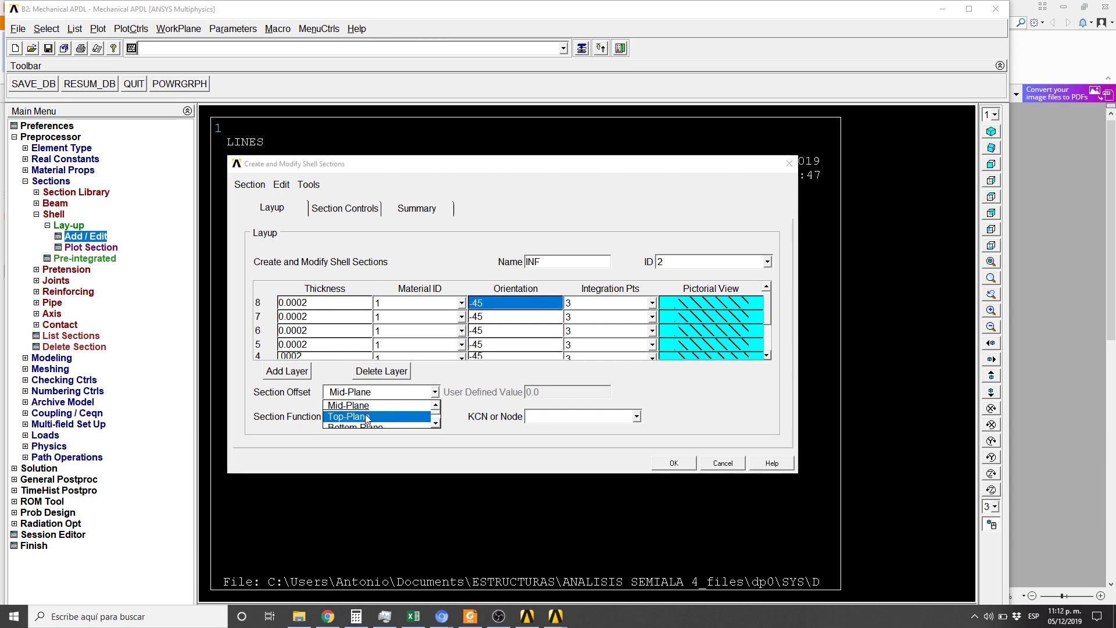
pyautogui.click(368, 417)
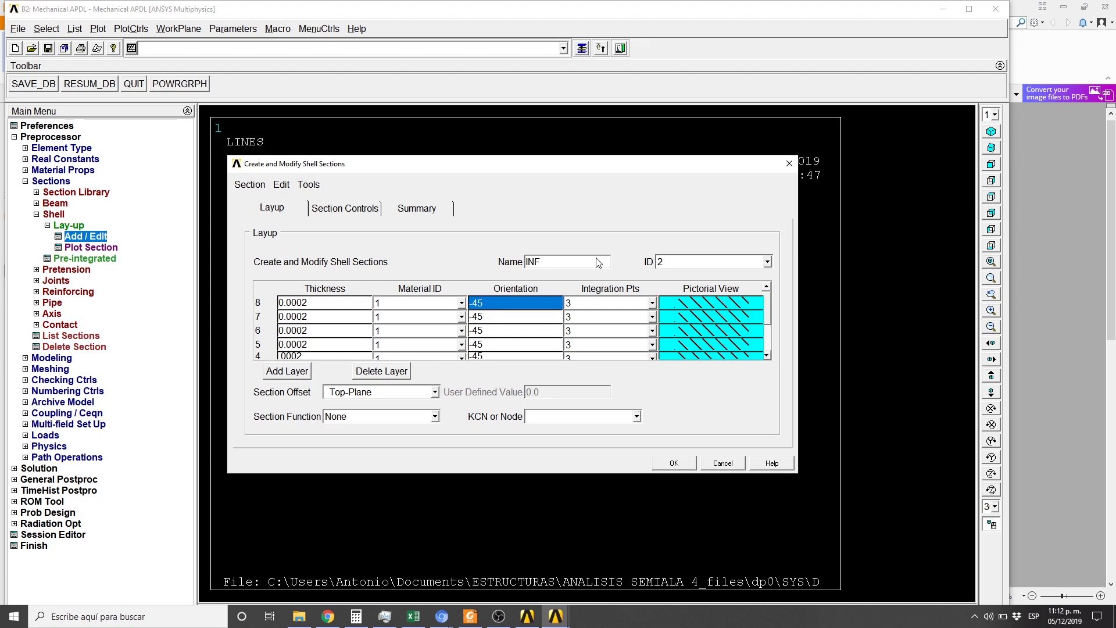
pyautogui.click(417, 208)
# Step: Start a new shell section named TOP with ID 3 and set its first layer's thickness to 0.0002
pyautogui.click(250, 185)
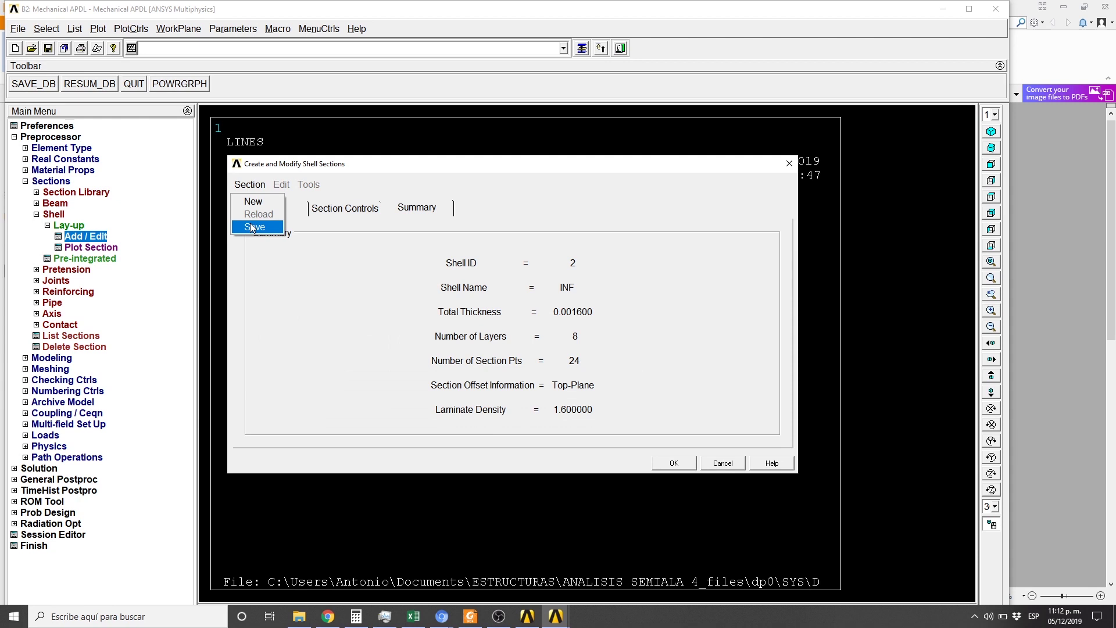
pyautogui.click(259, 201)
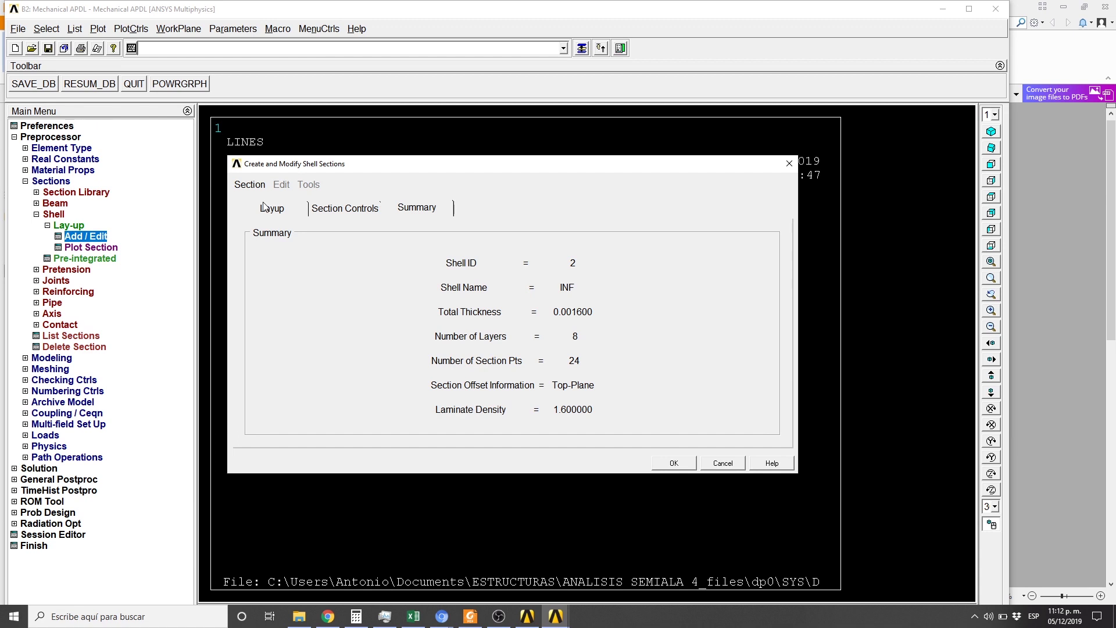
pyautogui.click(264, 207)
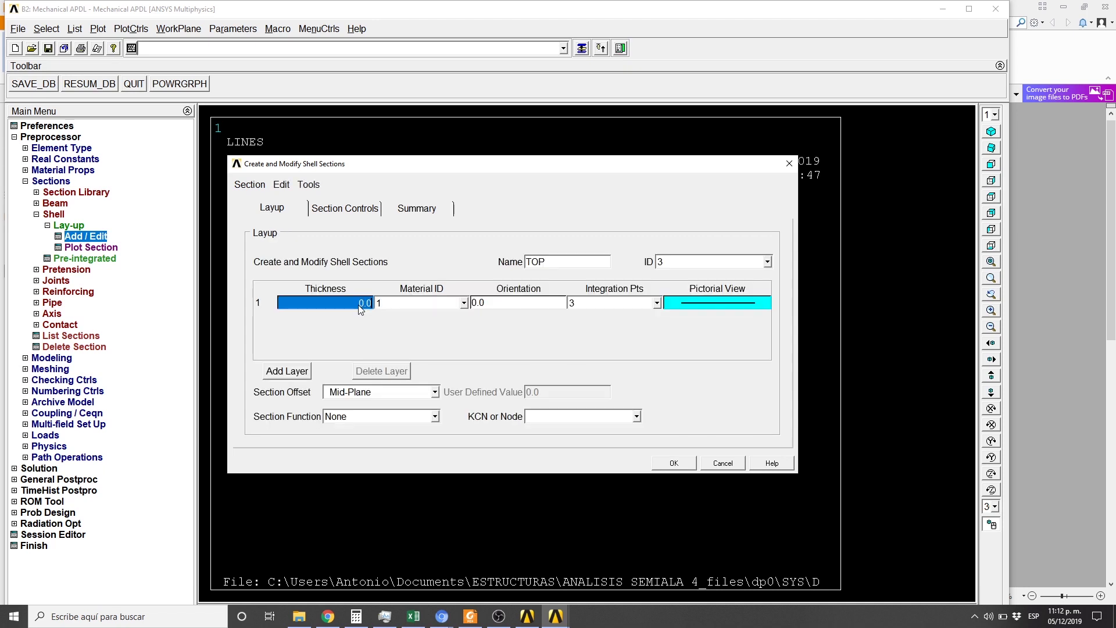
pyautogui.click(360, 306)
pyautogui.write('002')
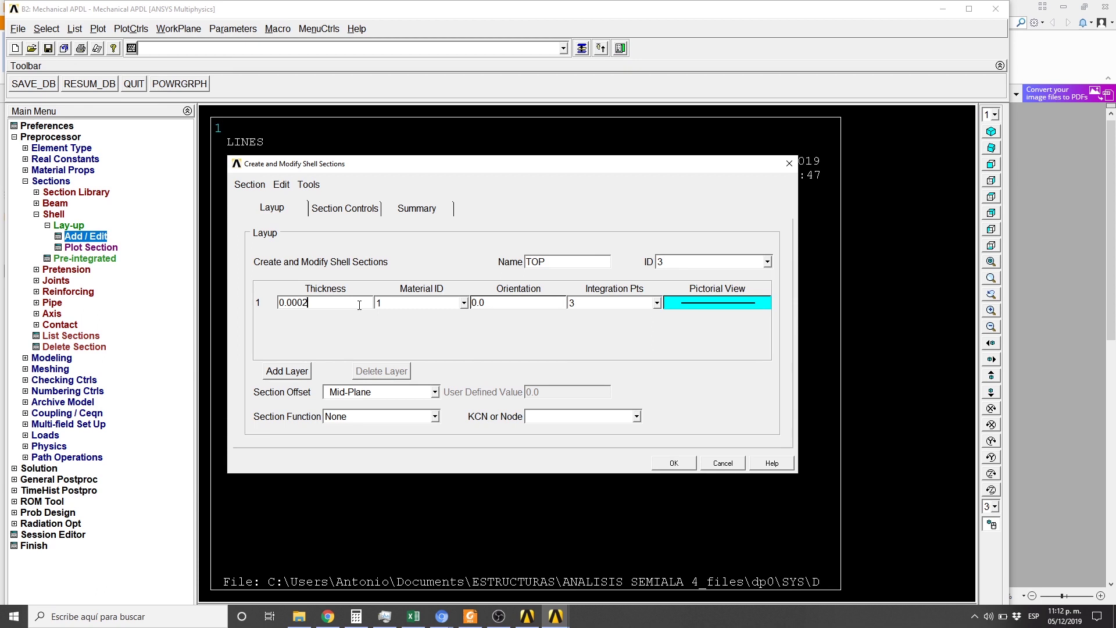
# Step: Complete the TOP lay-up with four 0.0002 layers at orientation 0.0 and a Top-Plane offset, and save the section after checking its summary
pyautogui.click(306, 372)
pyautogui.click(307, 372)
pyautogui.write('002')
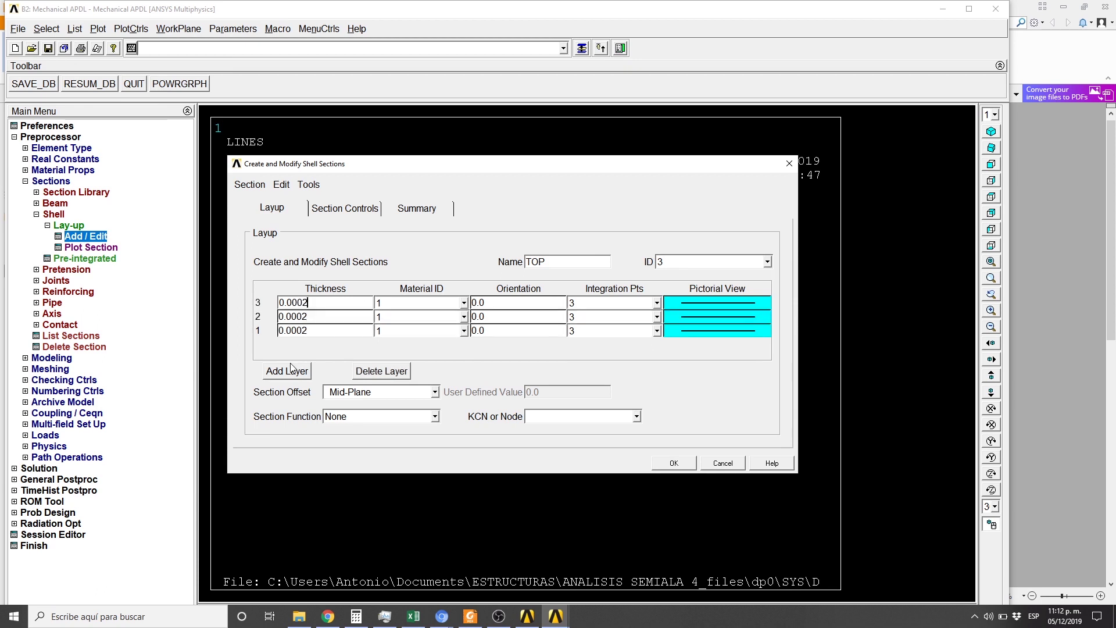
pyautogui.click(292, 370)
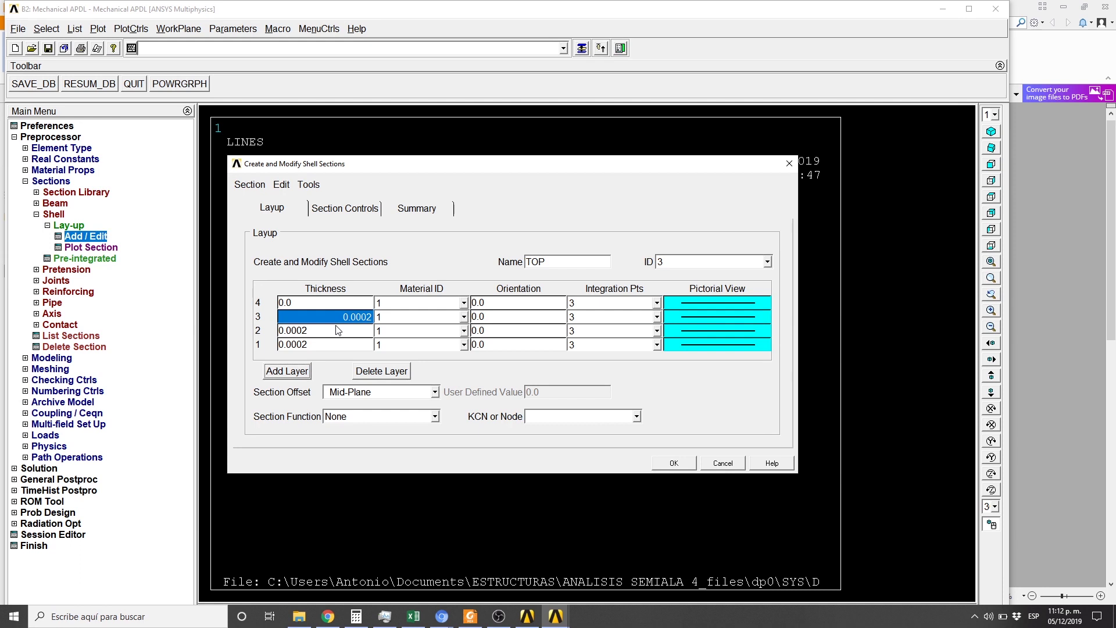
pyautogui.click(411, 208)
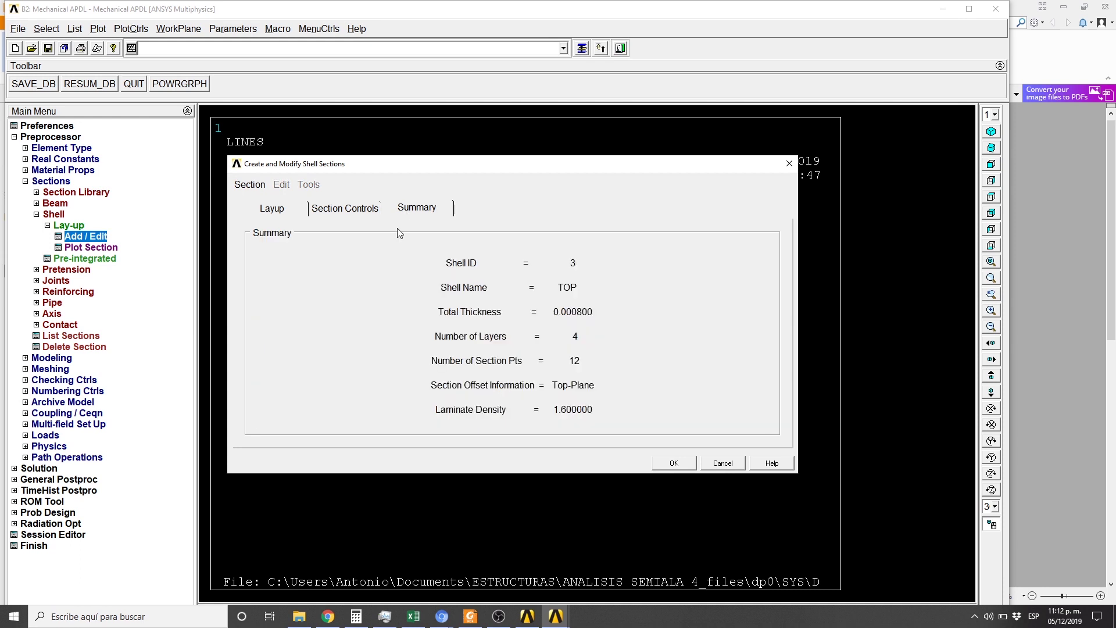
pyautogui.click(250, 185)
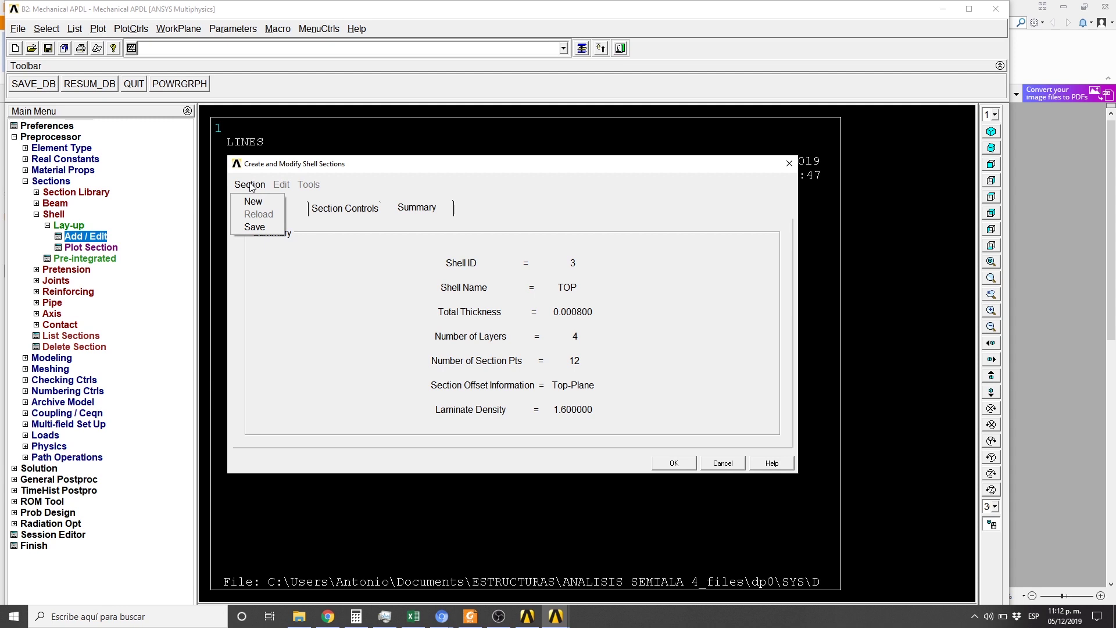
# Step: Assign the SUP section as a mesh attribute to area 2, one of the beam's long narrow side faces
pyautogui.click(50, 181)
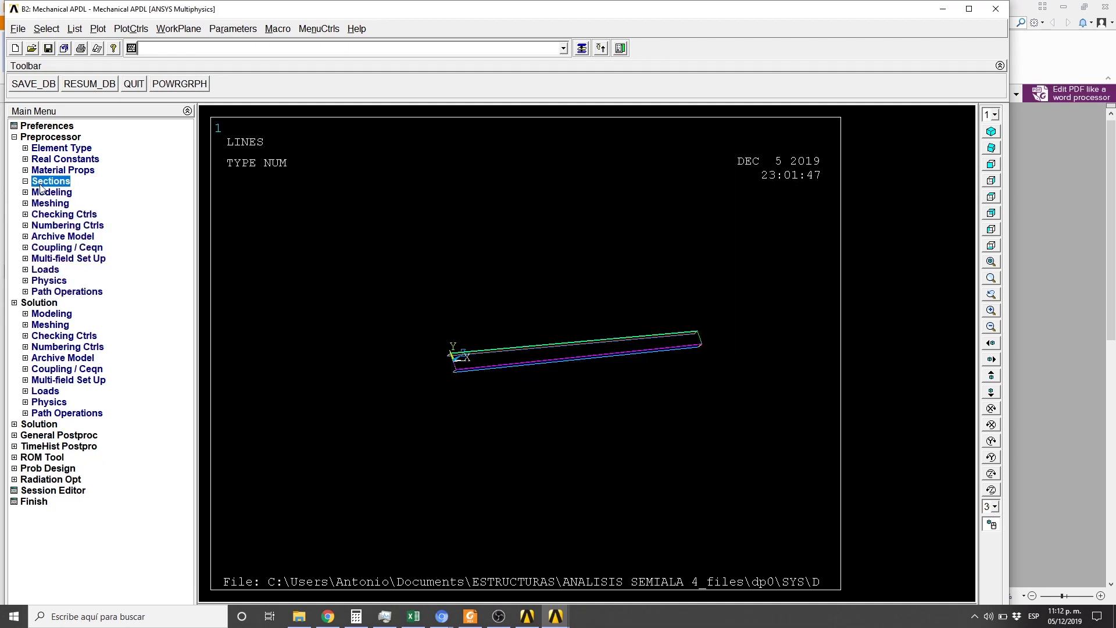
pyautogui.click(29, 203)
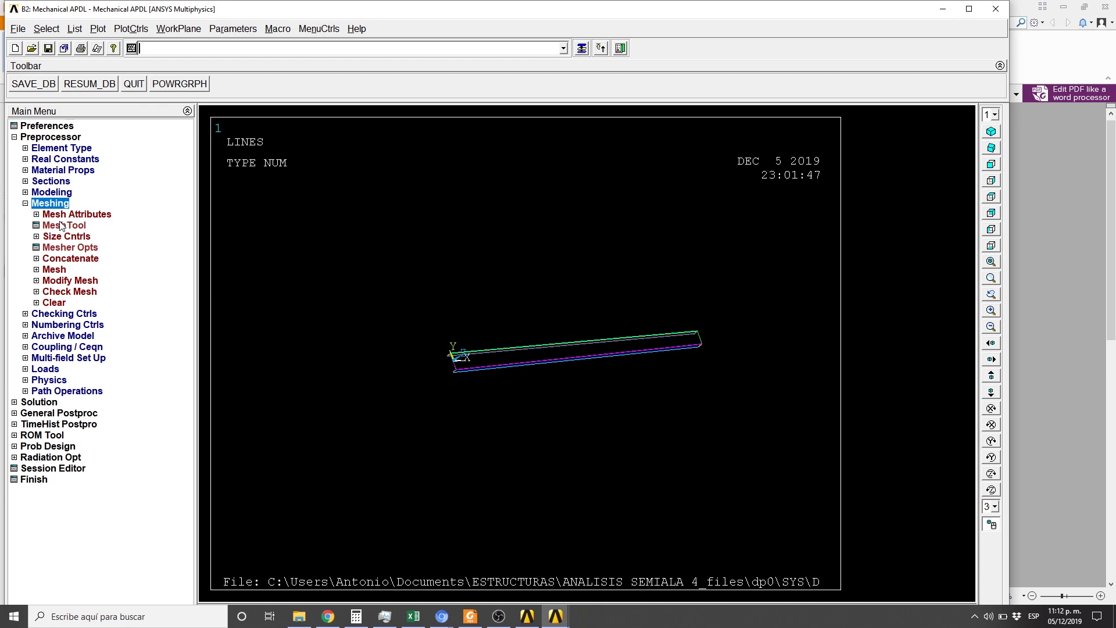
pyautogui.click(76, 214)
pyautogui.keyDown('ctrl'); pyautogui.moveTo(430, 273); pyautogui.dragTo(503, 267, button='right'); pyautogui.keyUp('ctrl')
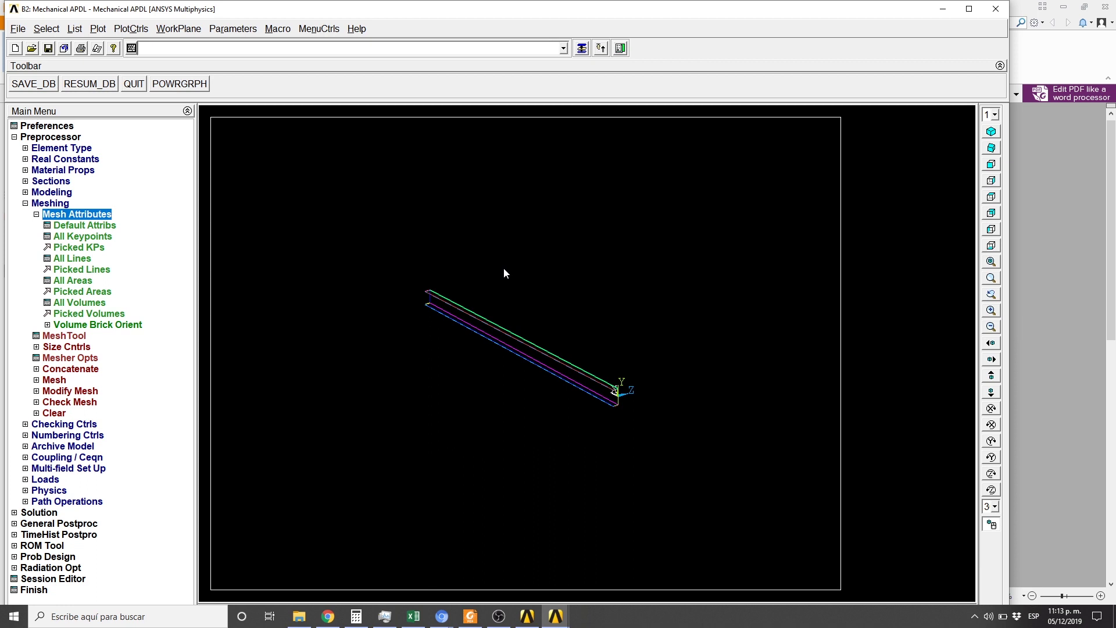
pyautogui.click(990, 312)
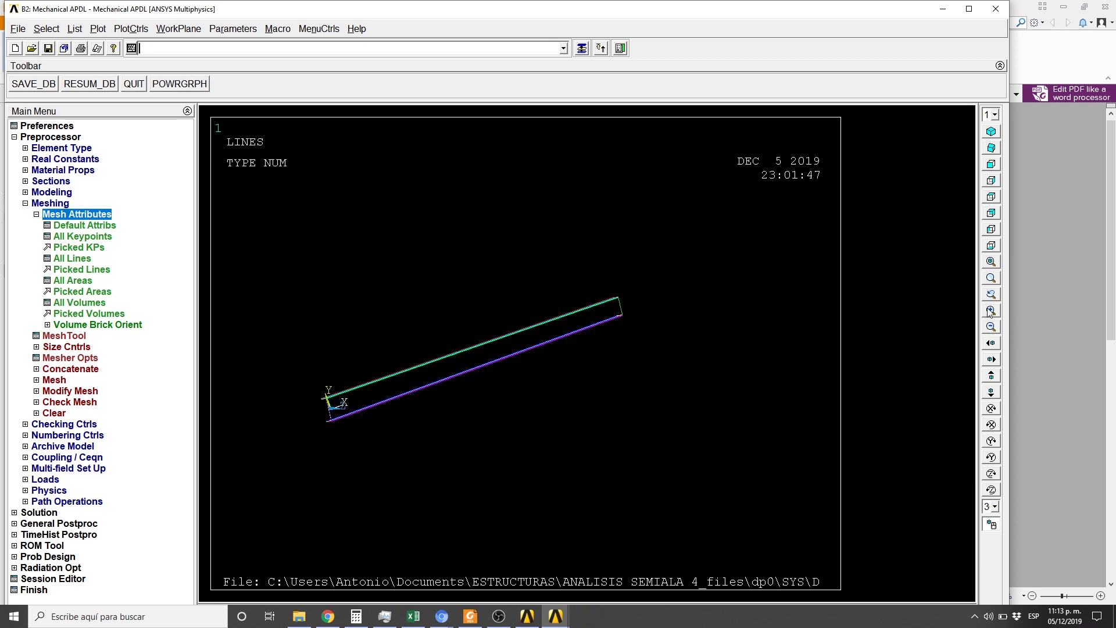
pyautogui.keyDown('ctrl'); pyautogui.moveTo(523, 441); pyautogui.dragTo(411, 469, button='right'); pyautogui.keyUp('ctrl')
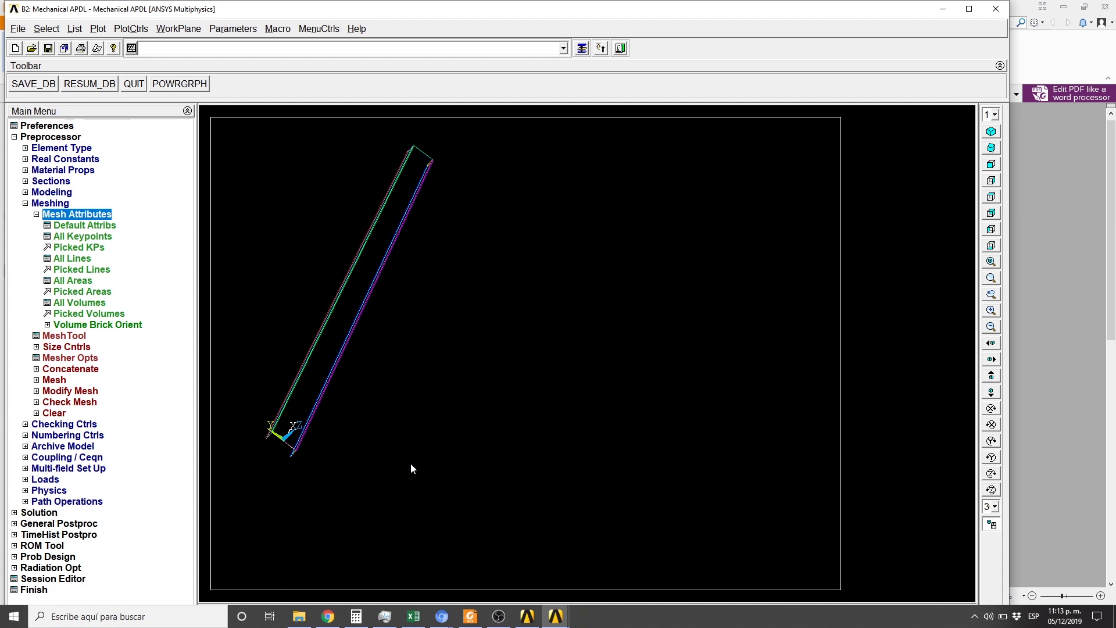
pyautogui.keyDown('ctrl'); pyautogui.moveTo(411, 463); pyautogui.dragTo(474, 367, button='right'); pyautogui.keyUp('ctrl')
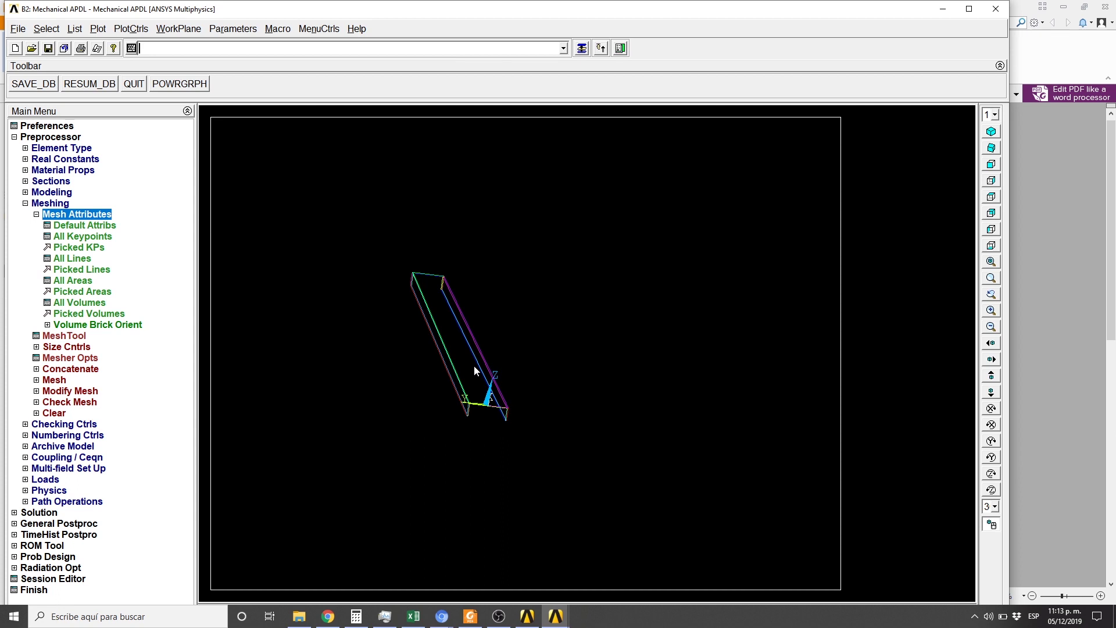
pyautogui.keyDown('ctrl'); pyautogui.moveTo(475, 370); pyautogui.dragTo(556, 421, button='right'); pyautogui.keyUp('ctrl')
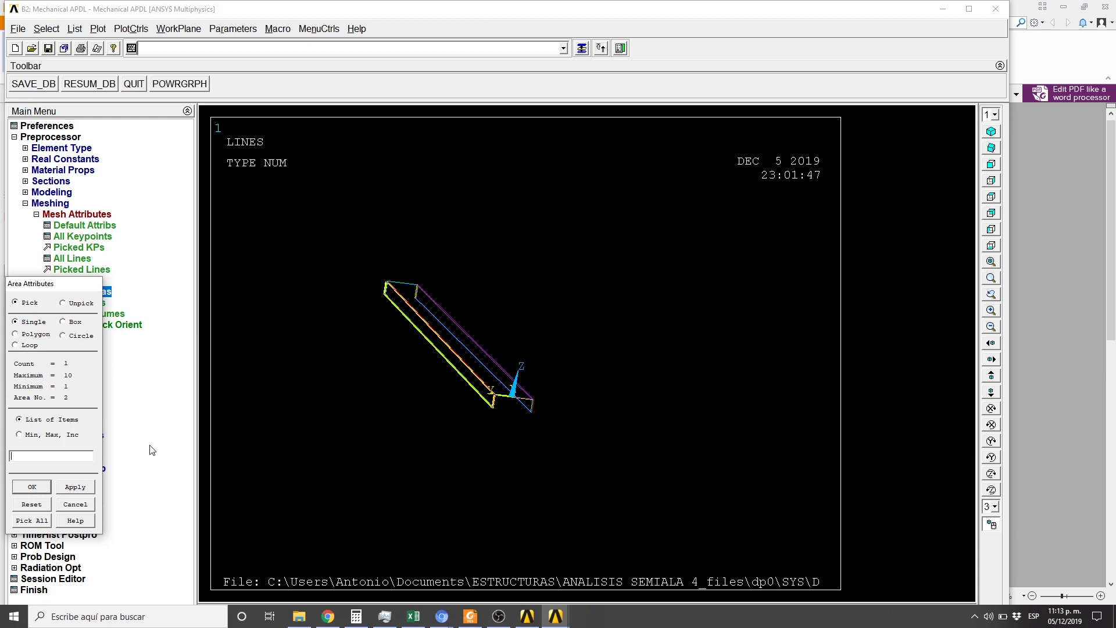
pyautogui.click(32, 488)
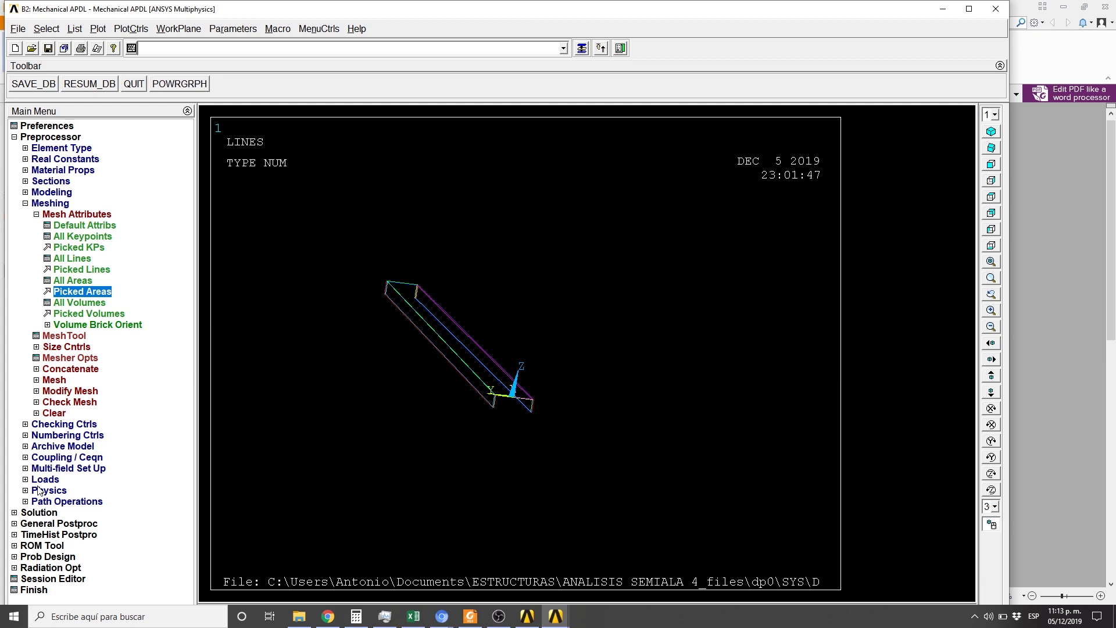
pyautogui.click(461, 381)
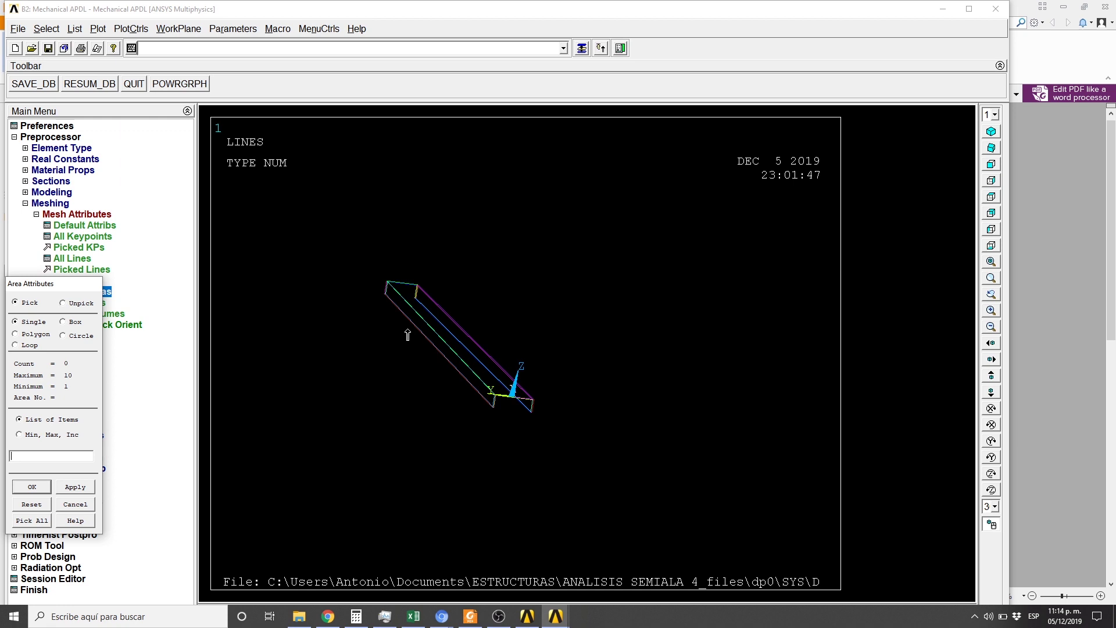
# Step: Assign material 1, element type SHELL181 and section 3 TOP to area 1, the beam's long wide face
pyautogui.click(408, 334)
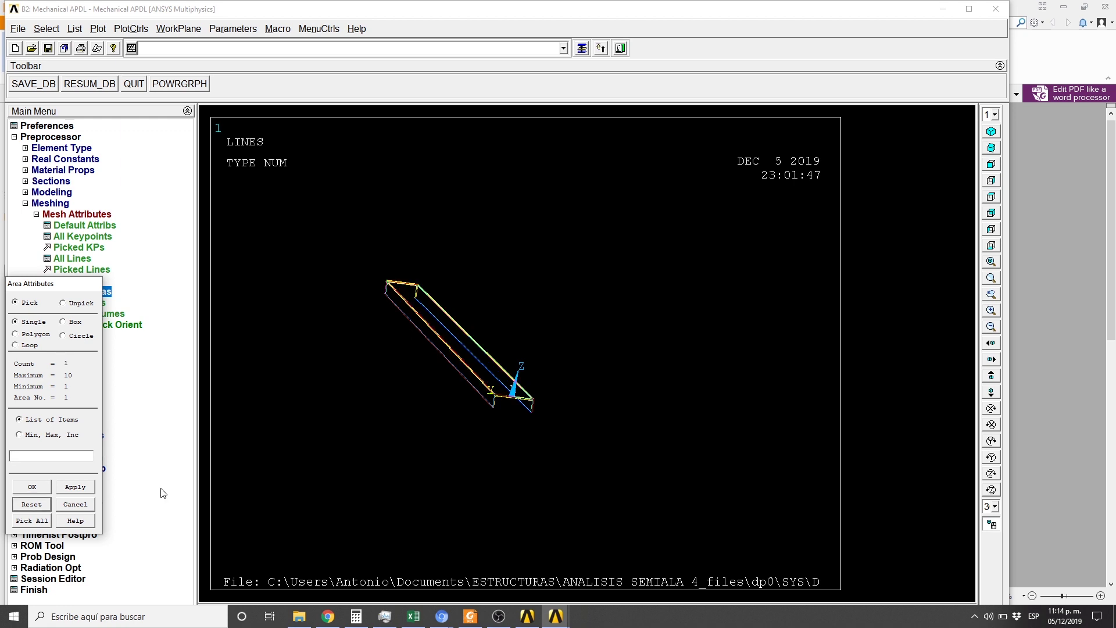
pyautogui.click(70, 484)
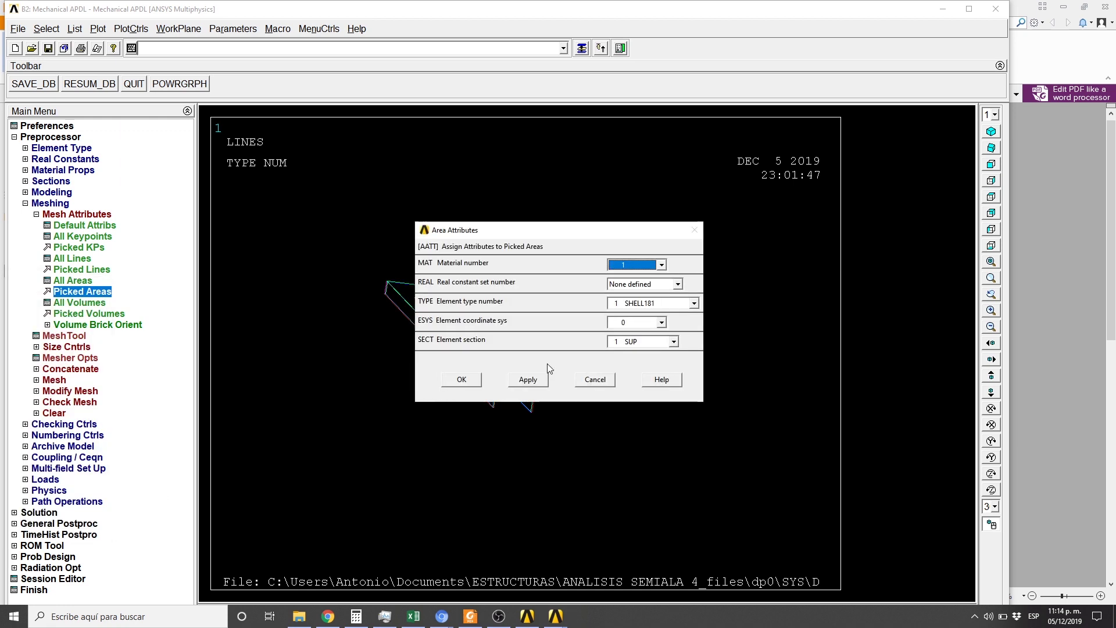
pyautogui.click(673, 342)
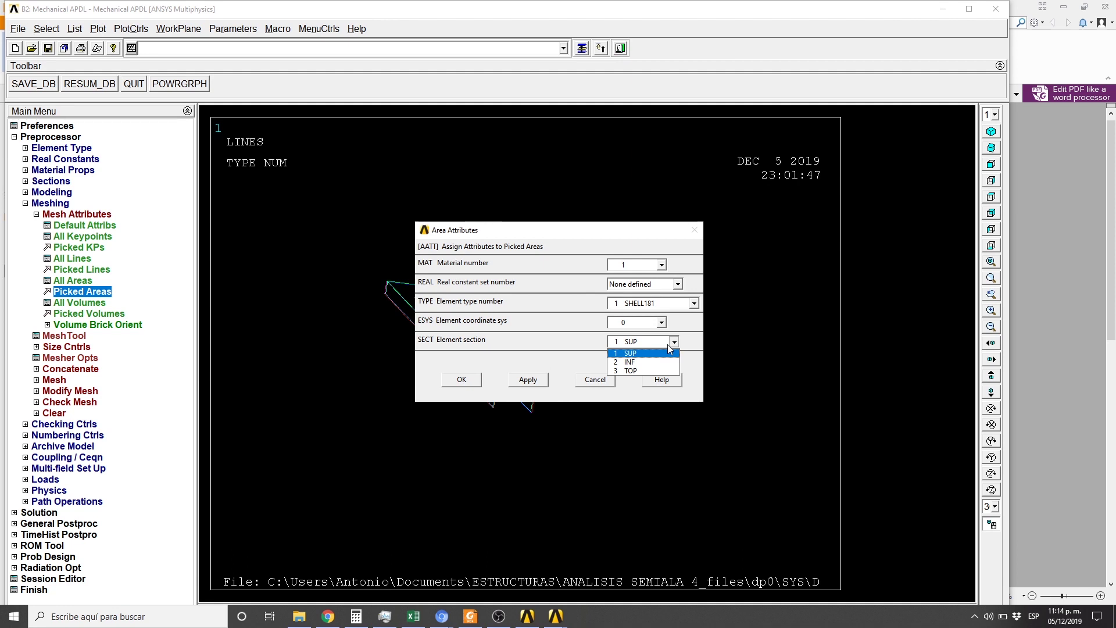
pyautogui.click(528, 379)
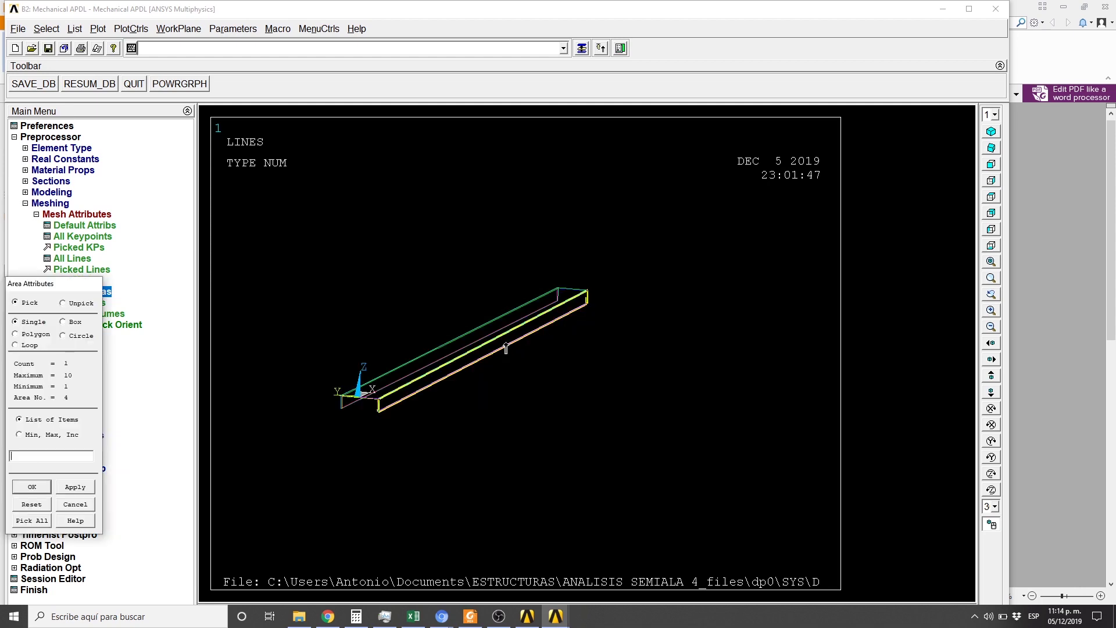
# Step: Assign material 1, element type SHELL181 and its shell section as mesh attributes to area 4, the beam's other long narrow side face
pyautogui.click(36, 487)
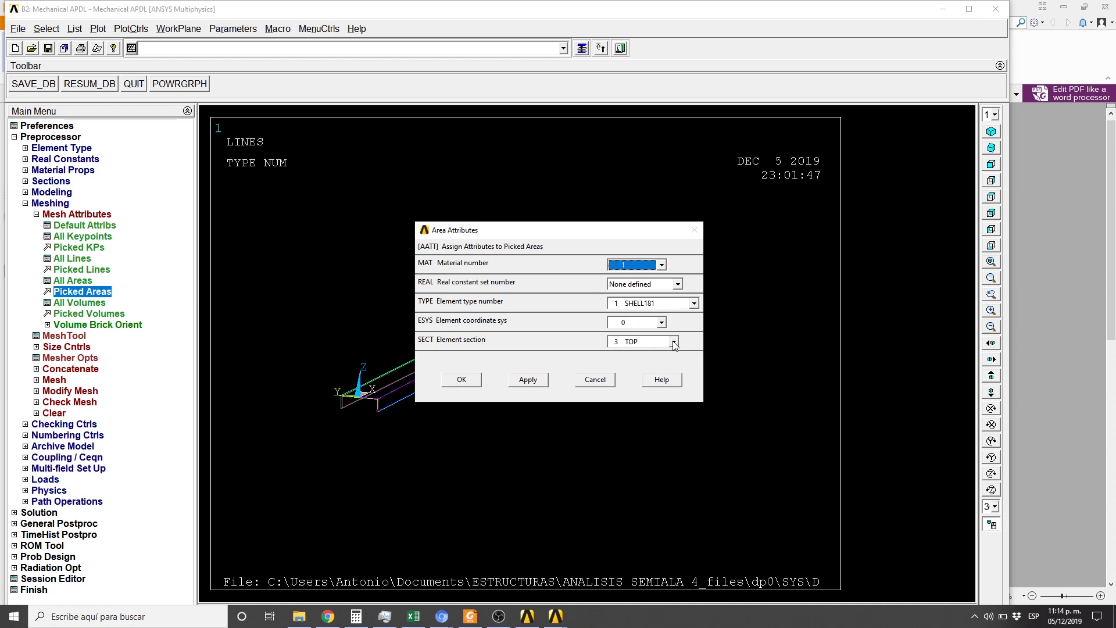
pyautogui.click(29, 204)
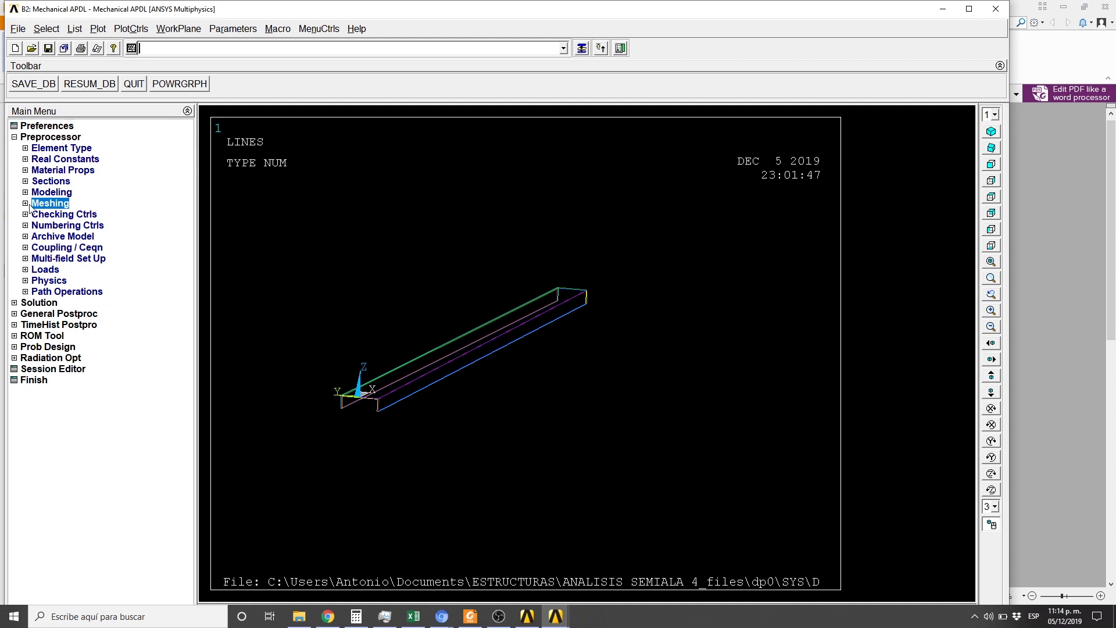
# Step: Set the MeshTool's element attributes to Areas and enable Smart Size at the finest level, 1
pyautogui.click(27, 204)
pyautogui.click(32, 213)
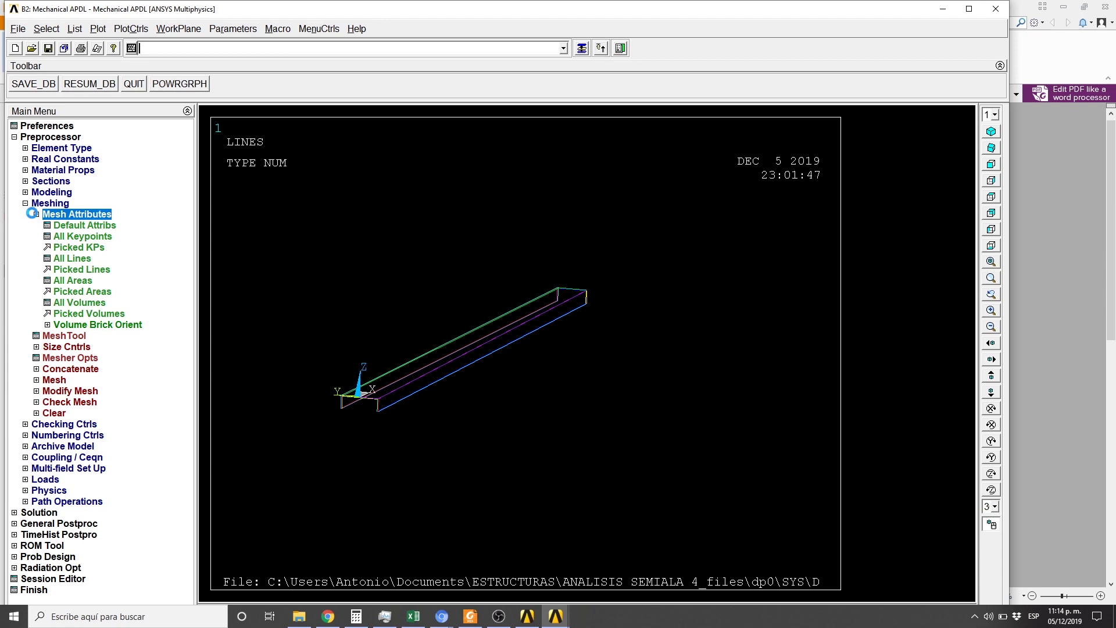
pyautogui.click(917, 85)
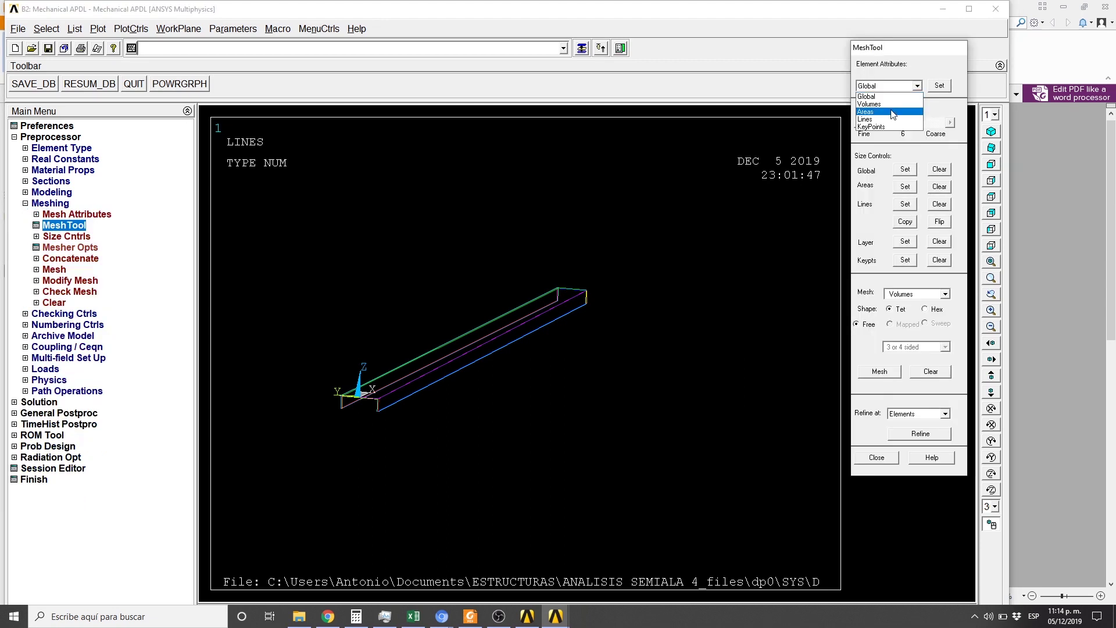
pyautogui.click(893, 112)
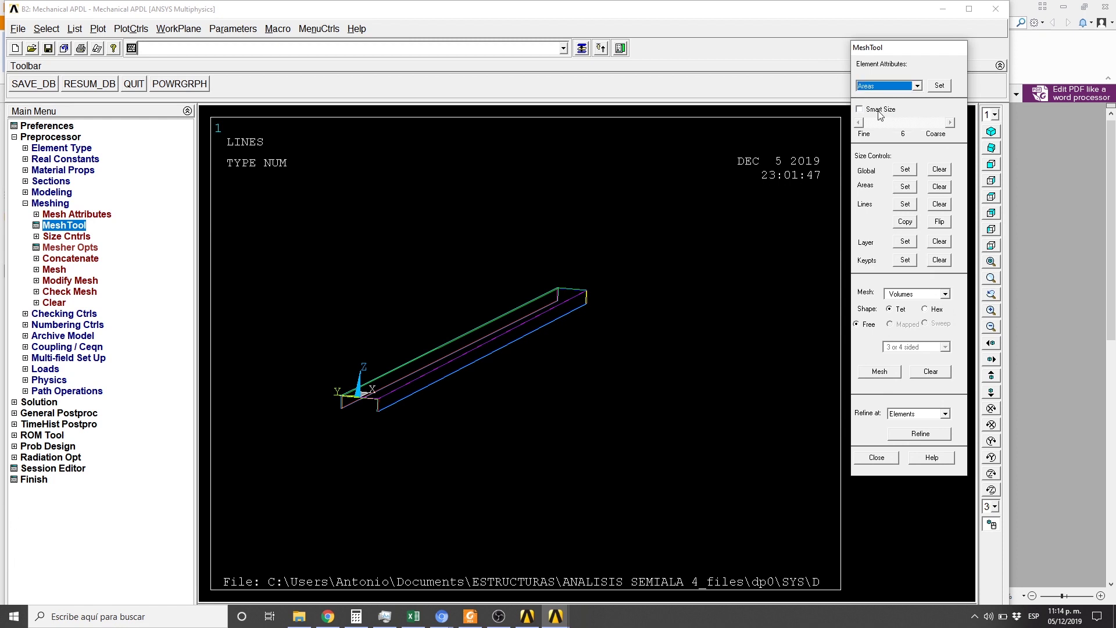
pyautogui.click(880, 111)
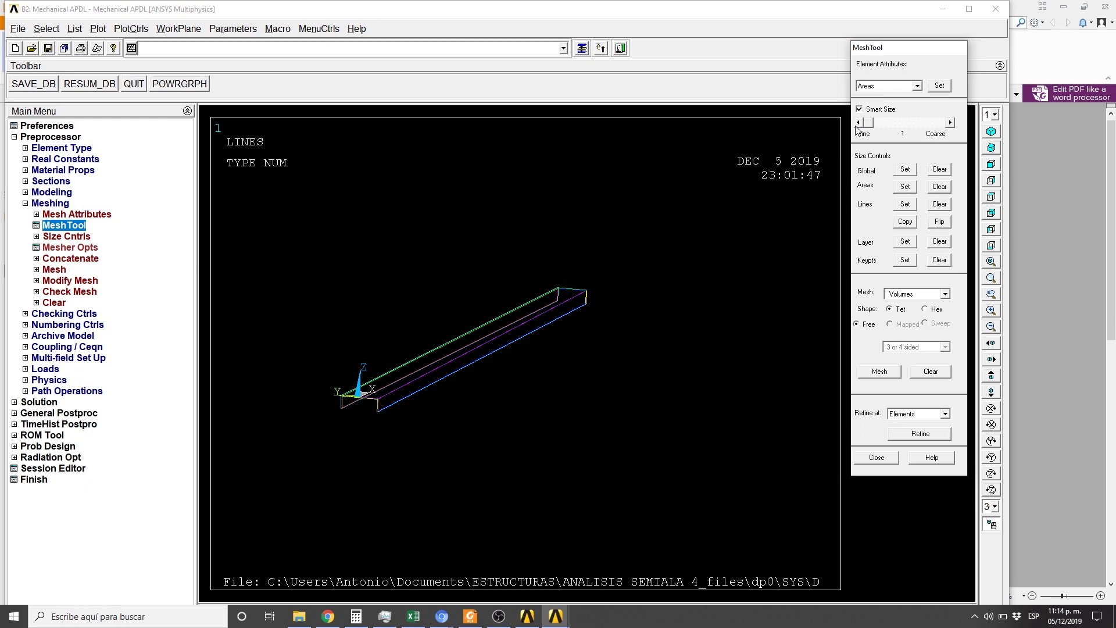
# Step: Apply an element edge length of 0.01 to the picked area through the area size controls
pyautogui.click(906, 186)
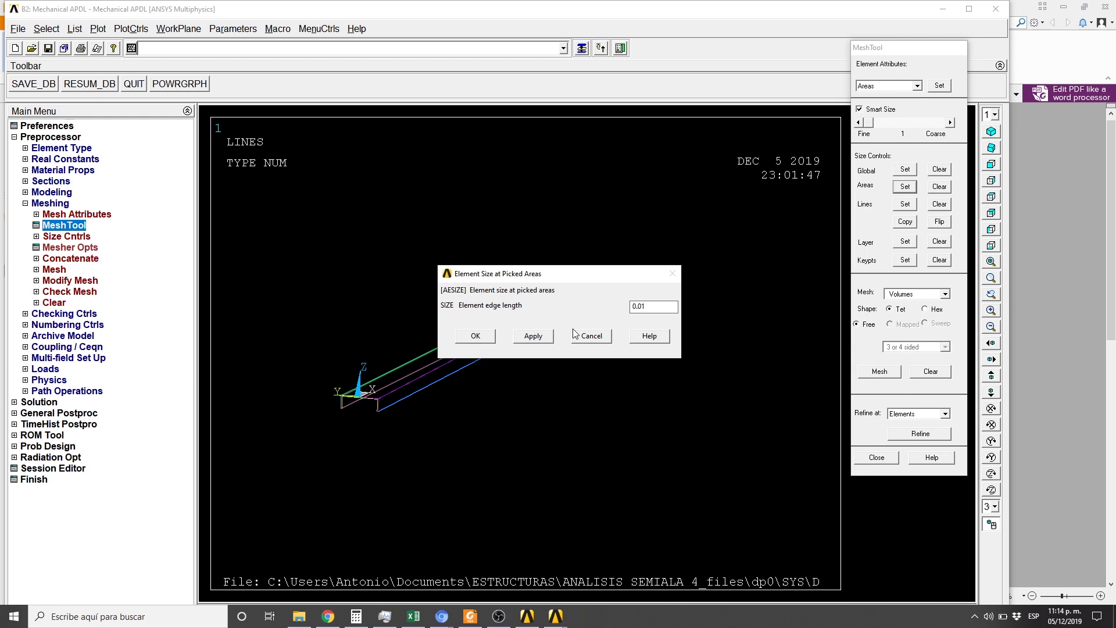
pyautogui.click(487, 337)
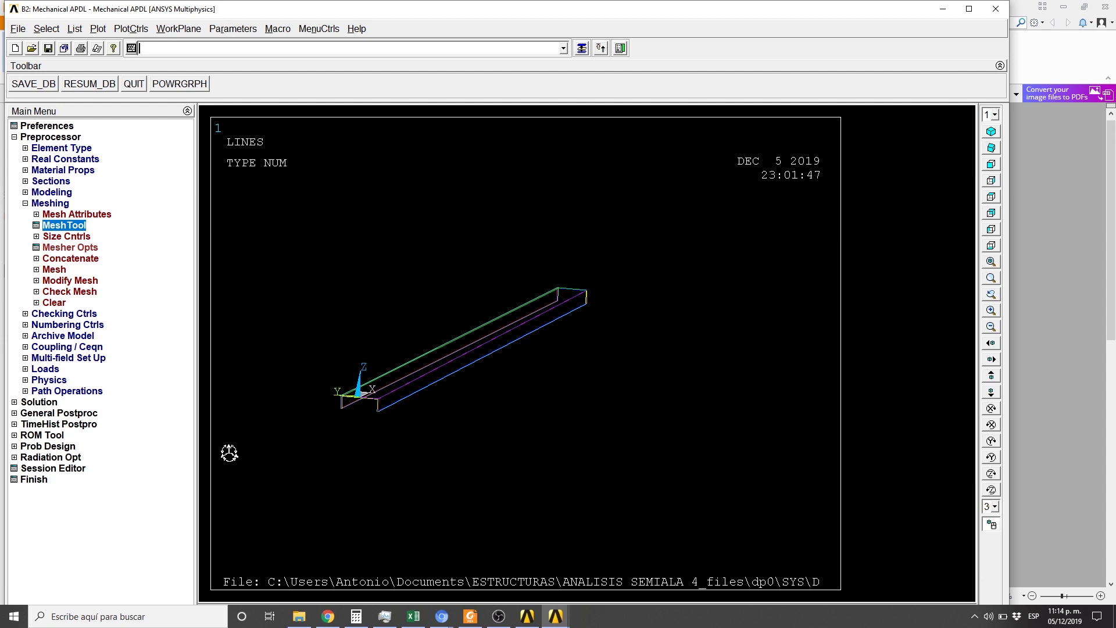
pyautogui.rightClick(501, 354)
pyautogui.click(474, 388)
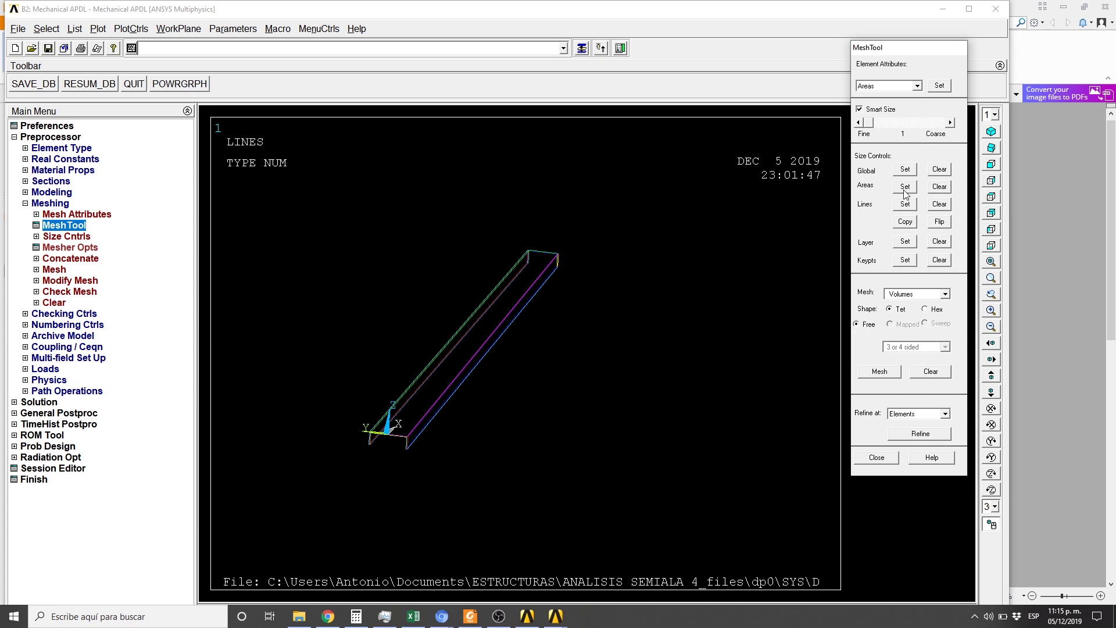
pyautogui.click(903, 189)
pyautogui.click(476, 335)
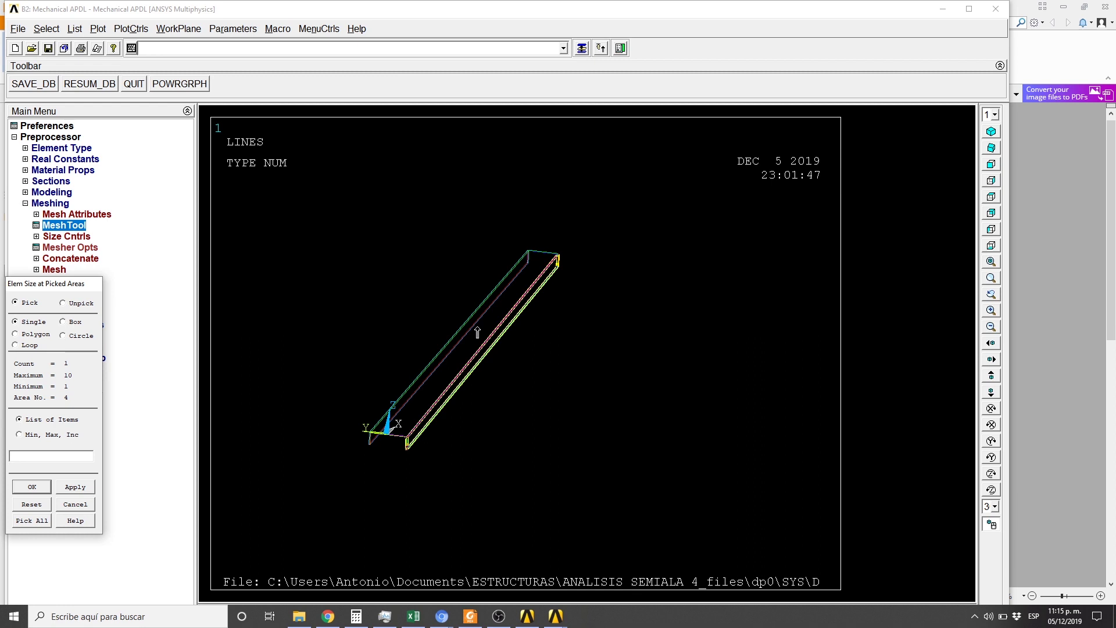
pyautogui.click(478, 333)
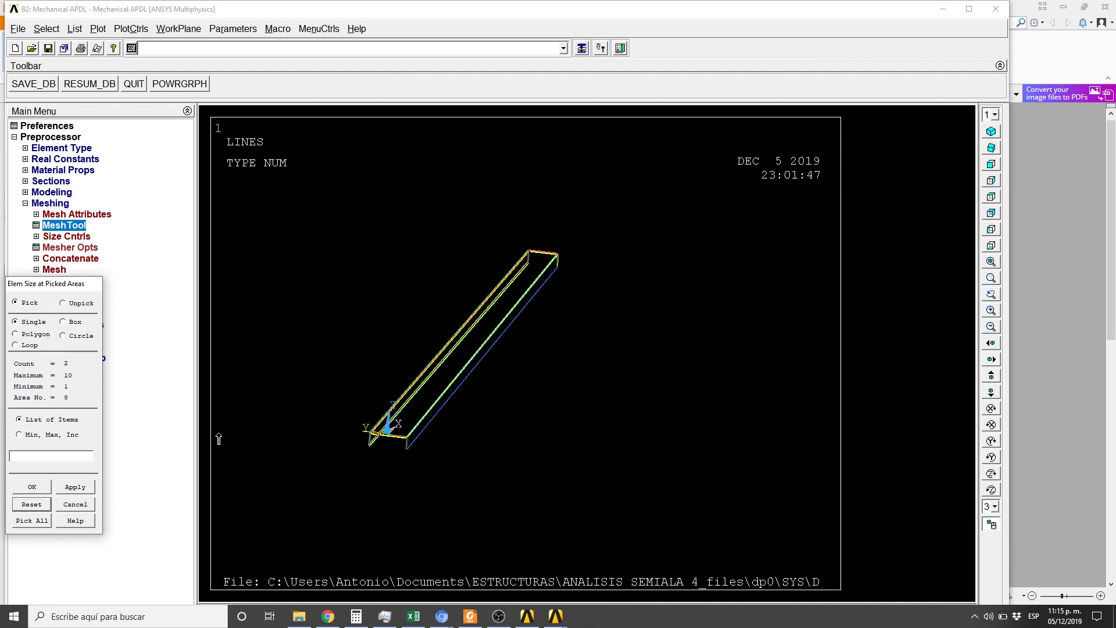
pyautogui.click(63, 303)
pyautogui.click(391, 498)
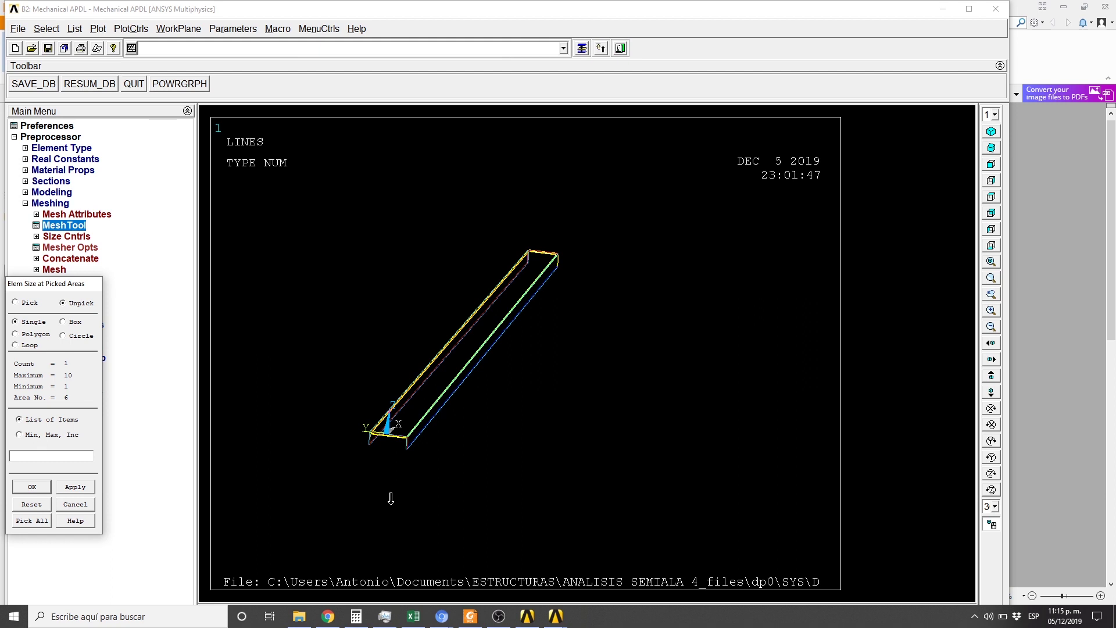
pyautogui.click(991, 311)
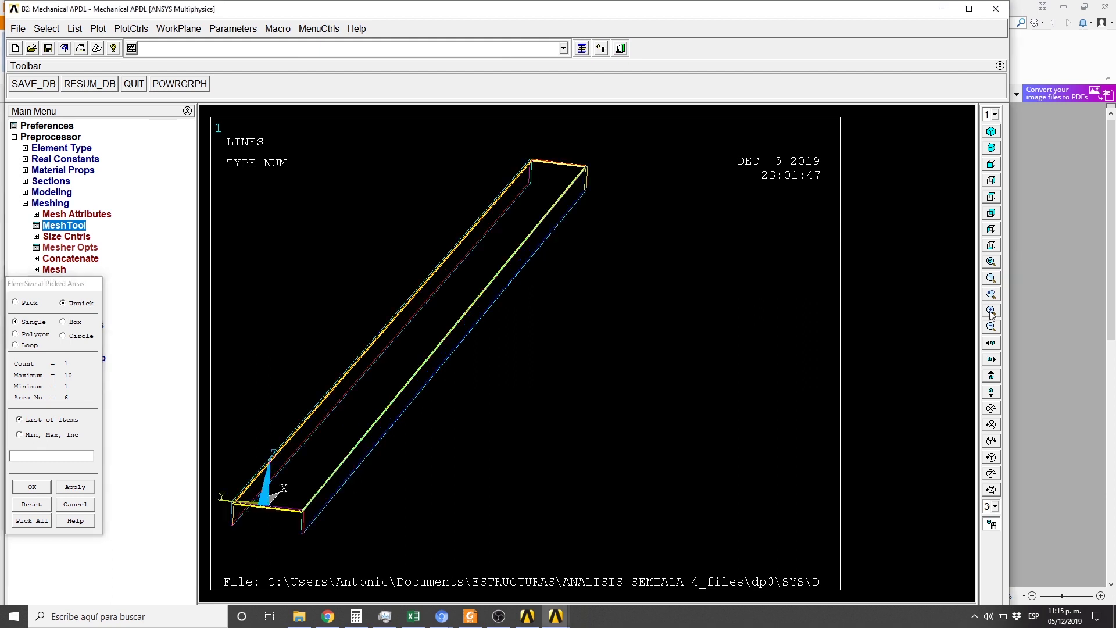
pyautogui.click(49, 504)
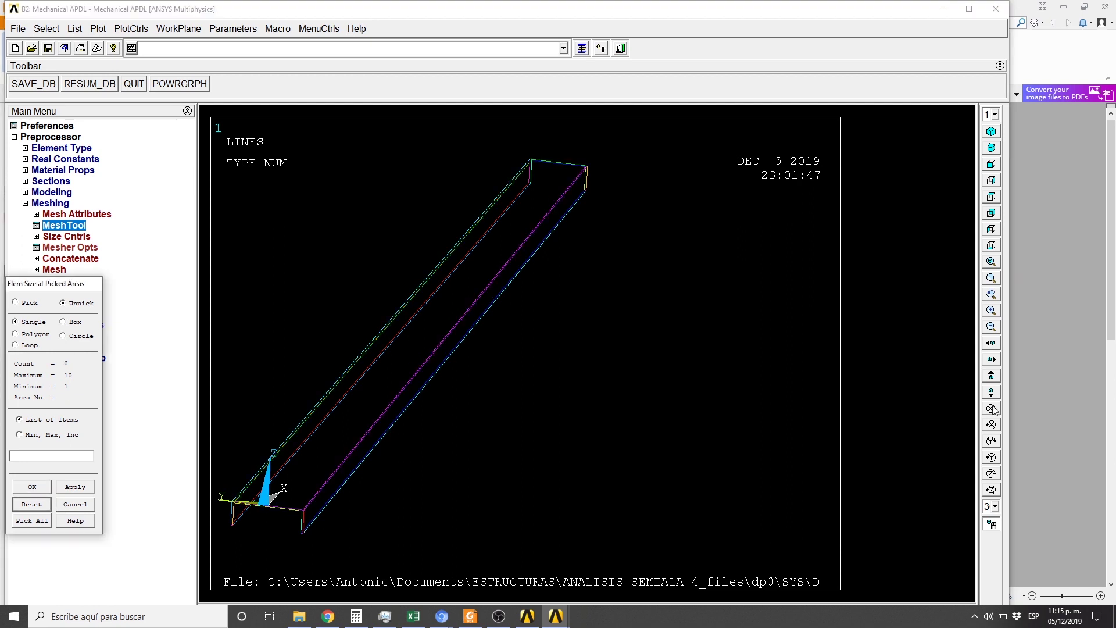
pyautogui.middleClick(291, 487)
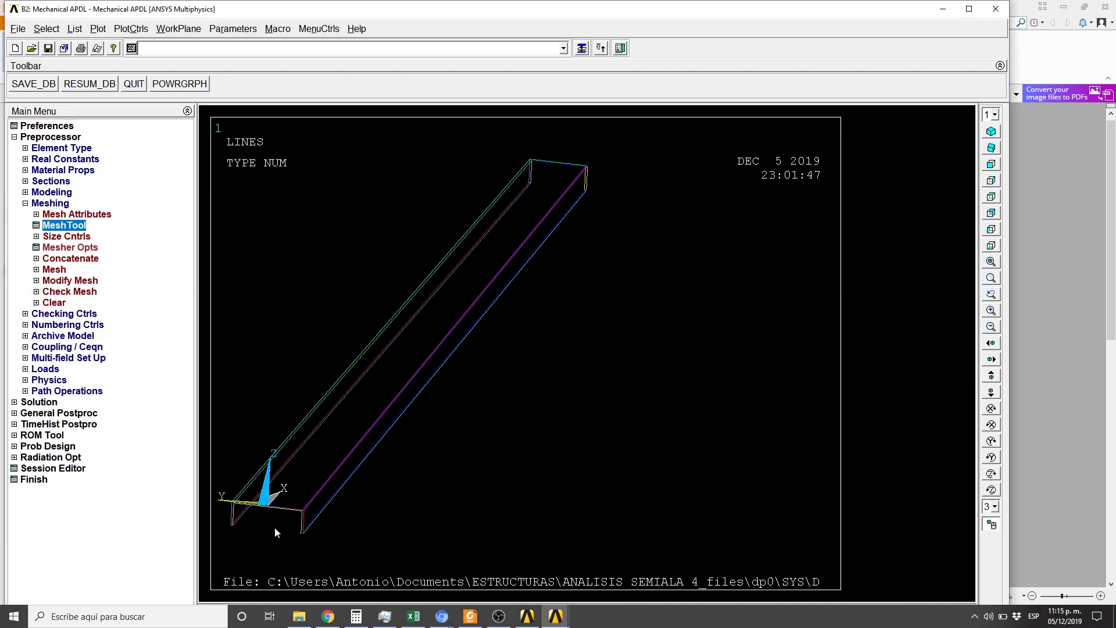
# Step: Pick only area 1, the beam's long wide face, for the area element size setting
pyautogui.keyDown('ctrl'); pyautogui.moveTo(274, 527); pyautogui.dragTo(407, 459, button='right'); pyautogui.keyUp('ctrl')
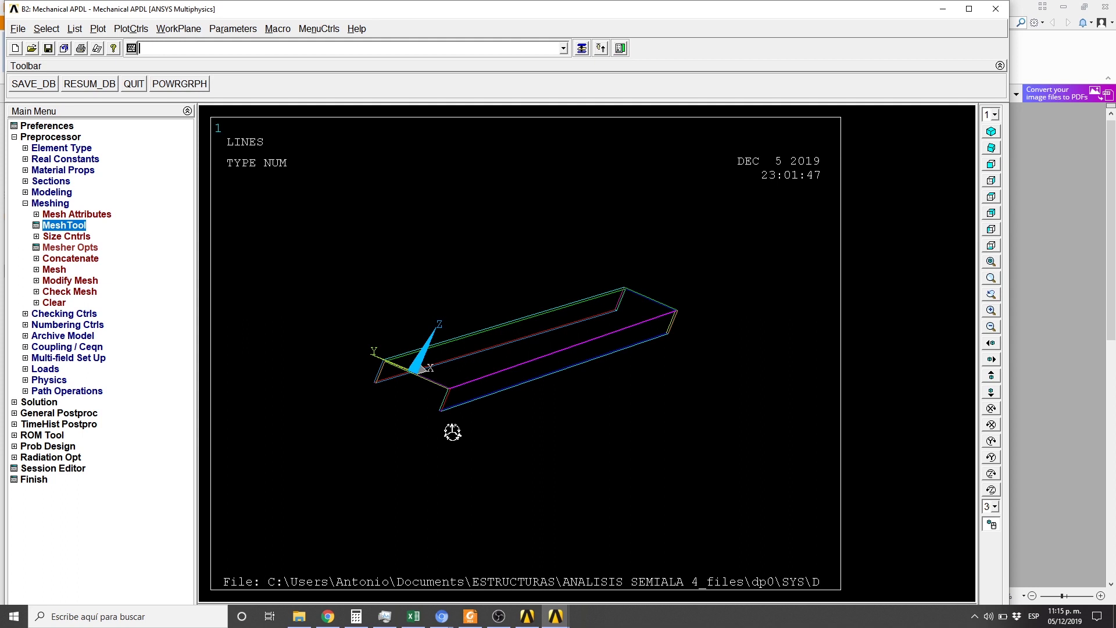
pyautogui.click(579, 332)
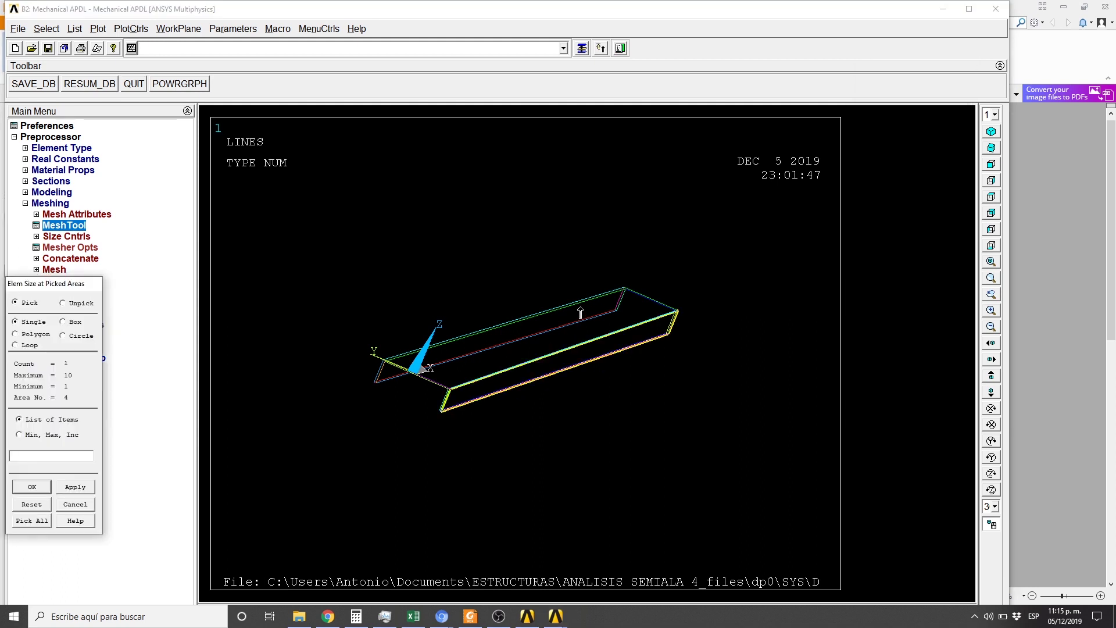
pyautogui.click(580, 313)
pyautogui.rightClick(539, 434)
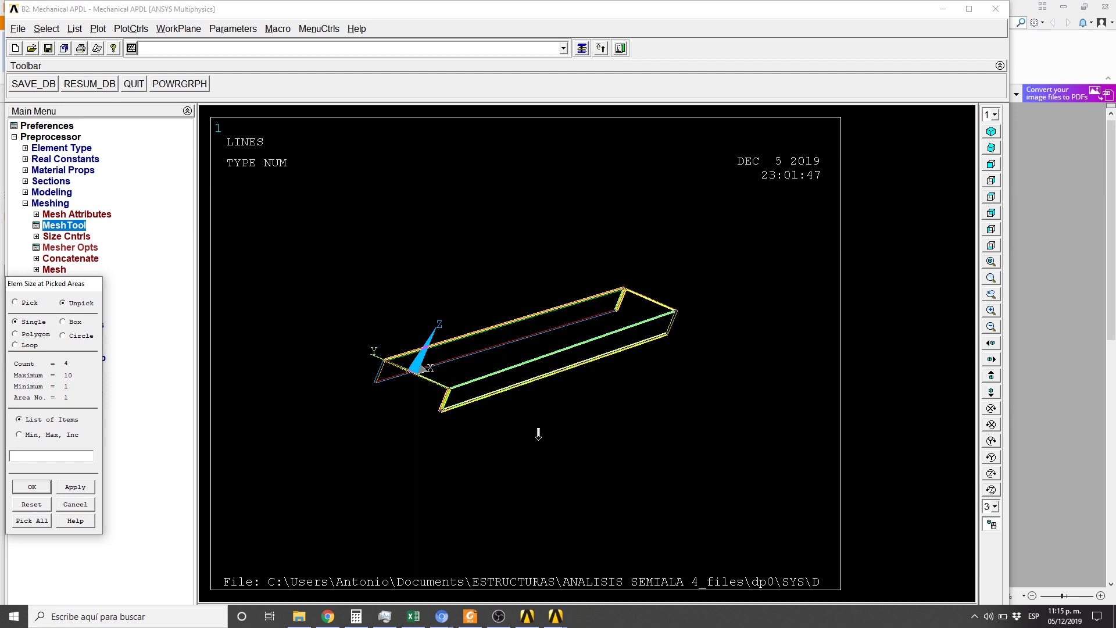
pyautogui.click(539, 434)
pyautogui.click(691, 329)
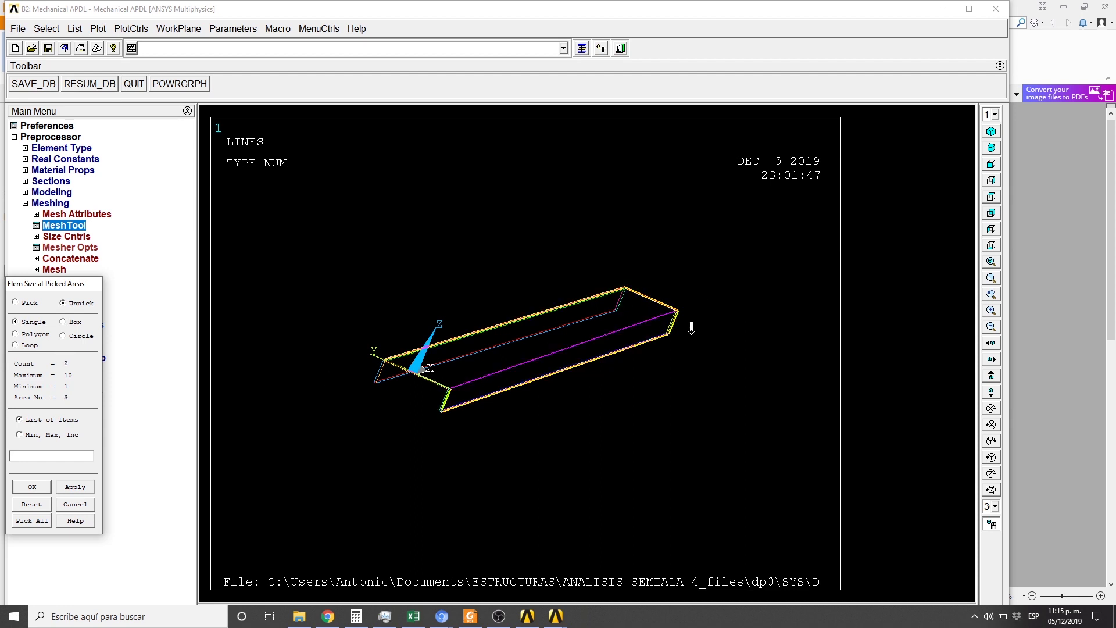
pyautogui.click(523, 323)
pyautogui.click(465, 392)
pyautogui.rightClick(40, 347)
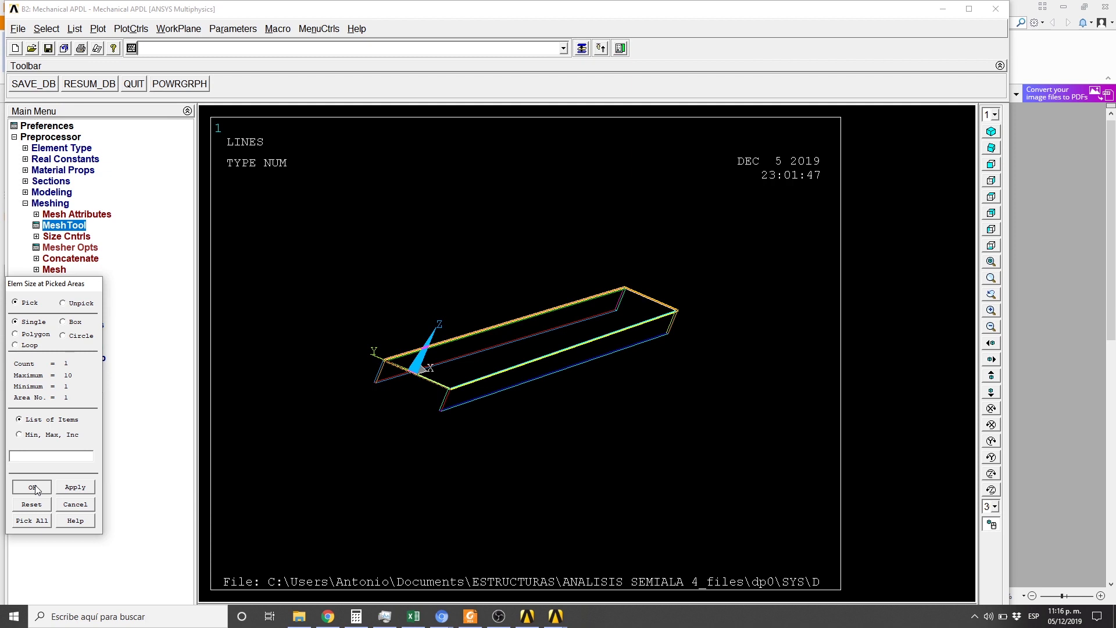
pyautogui.click(33, 488)
# Step: Set an element edge length of 0.01 on area 2, the beam's long narrow side face
pyautogui.keyDown('ctrl'); pyautogui.moveTo(439, 433); pyautogui.dragTo(508, 432, button='right'); pyautogui.keyUp('ctrl')
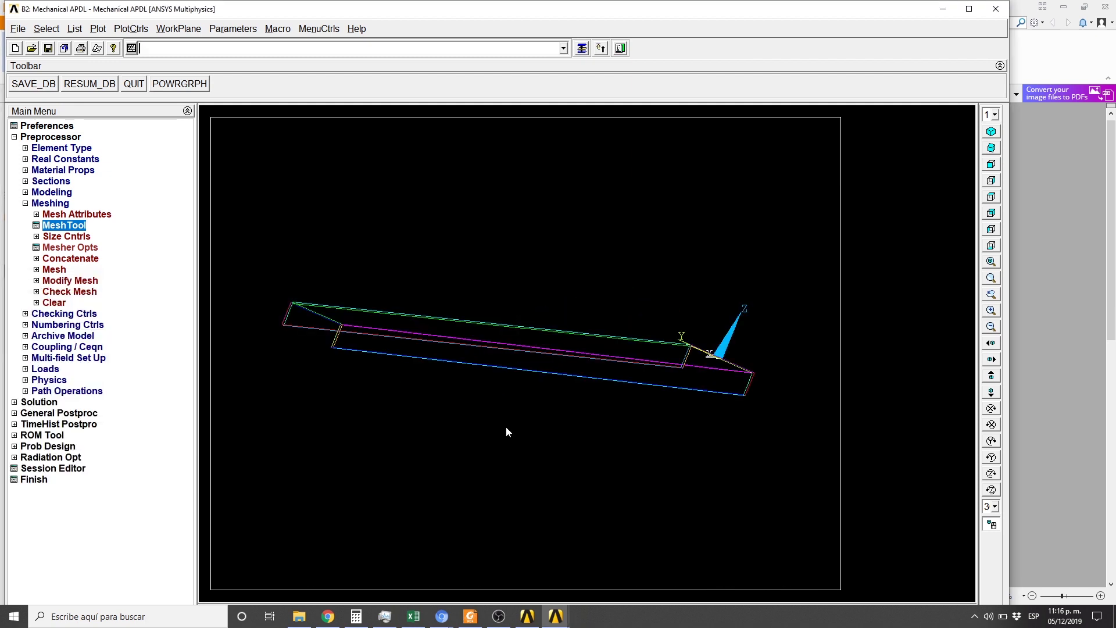
pyautogui.keyDown('ctrl'); pyautogui.moveTo(506, 432); pyautogui.dragTo(540, 318, button='right'); pyautogui.keyUp('ctrl')
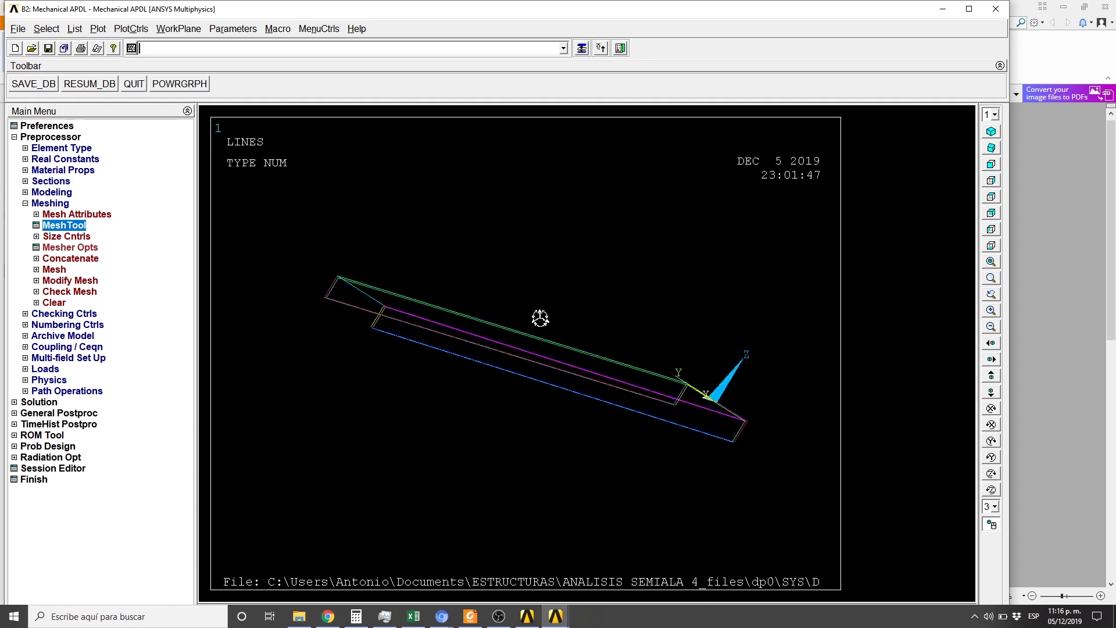
pyautogui.keyDown('ctrl'); pyautogui.moveTo(540, 318); pyautogui.dragTo(525, 408, button='right'); pyautogui.keyUp('ctrl')
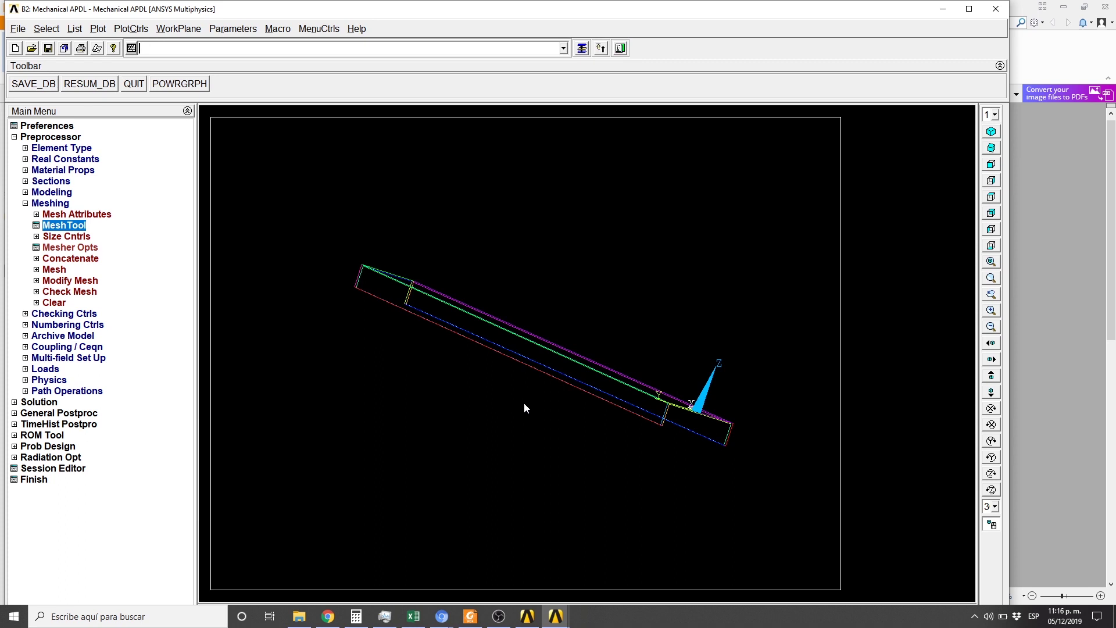
pyautogui.doubleClick(64, 225)
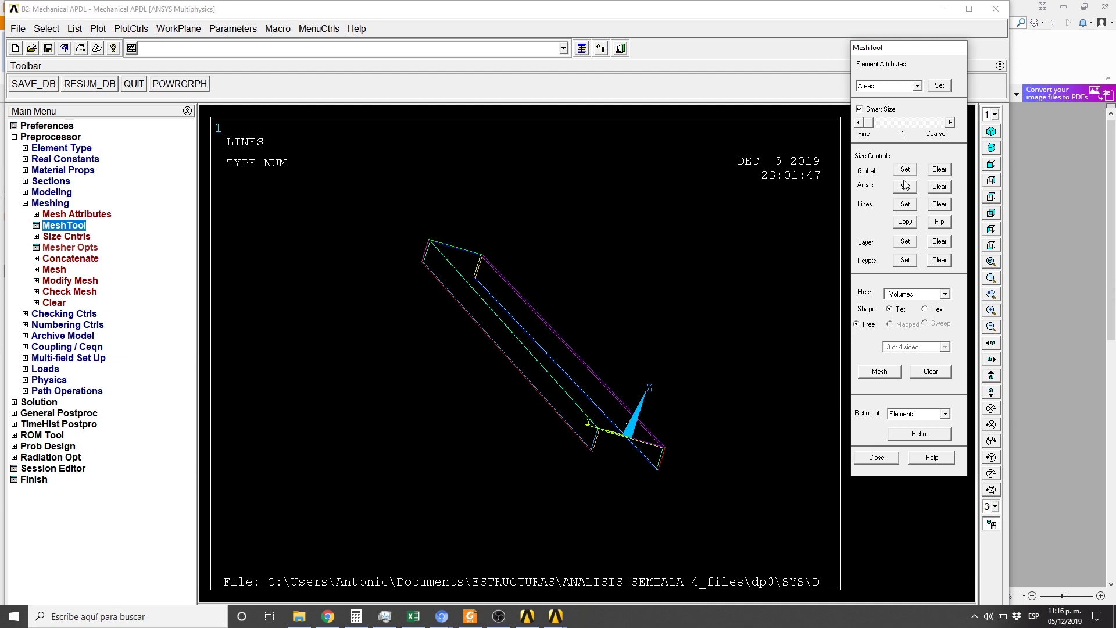
pyautogui.click(905, 186)
pyautogui.click(501, 343)
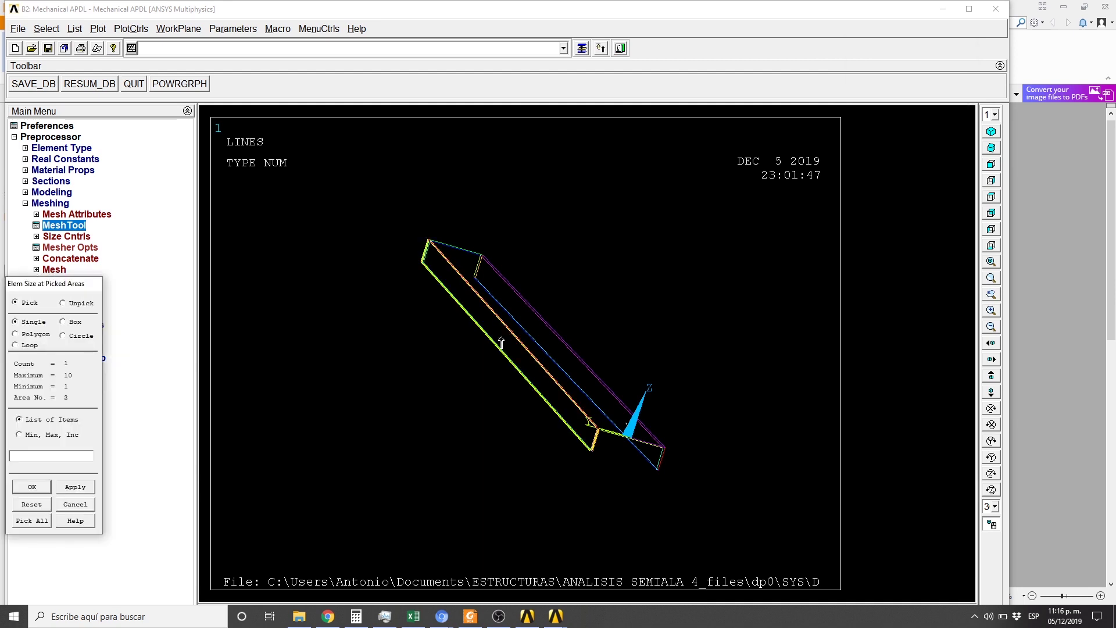
pyautogui.middleClick(502, 343)
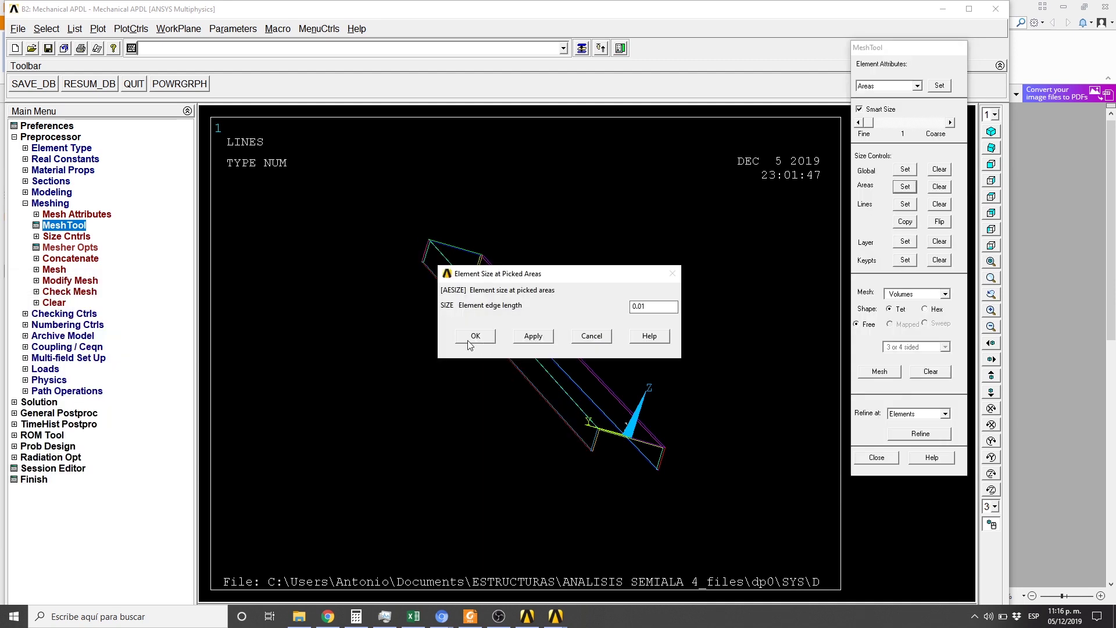
pyautogui.click(473, 340)
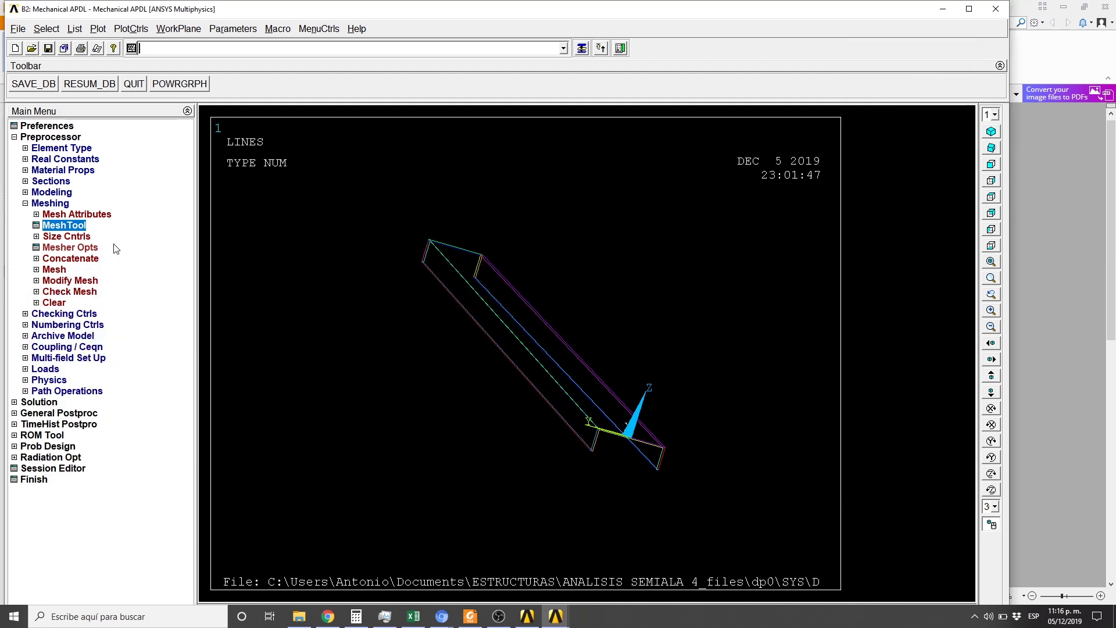
# Step: Mesh area 2, the long narrow side face, as an area with mapped quad elements
pyautogui.click(67, 226)
pyautogui.click(916, 294)
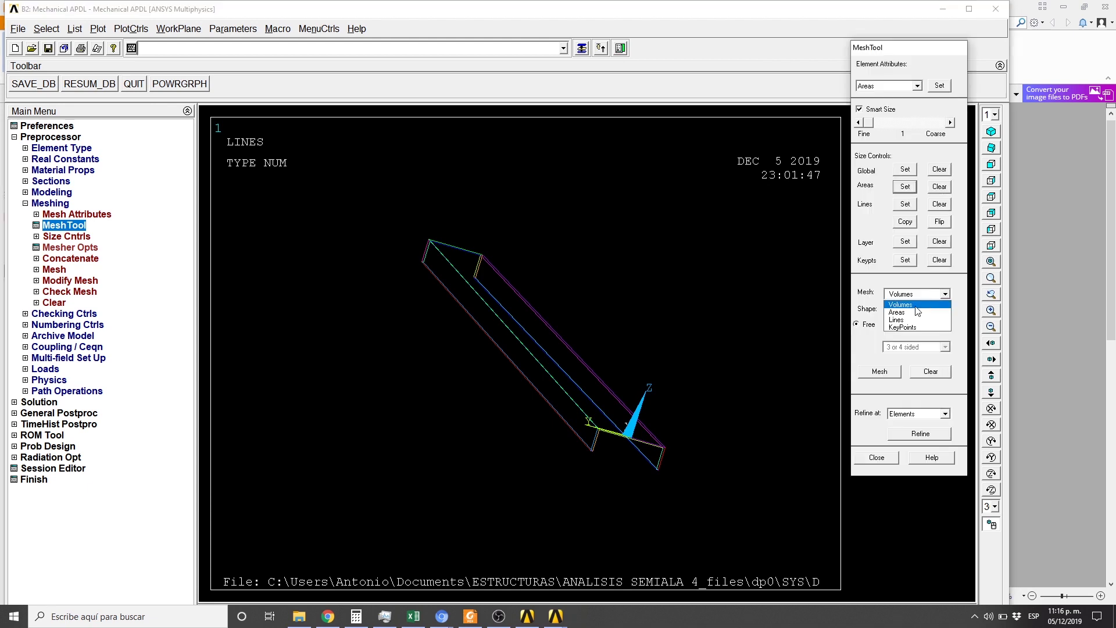
pyautogui.click(914, 313)
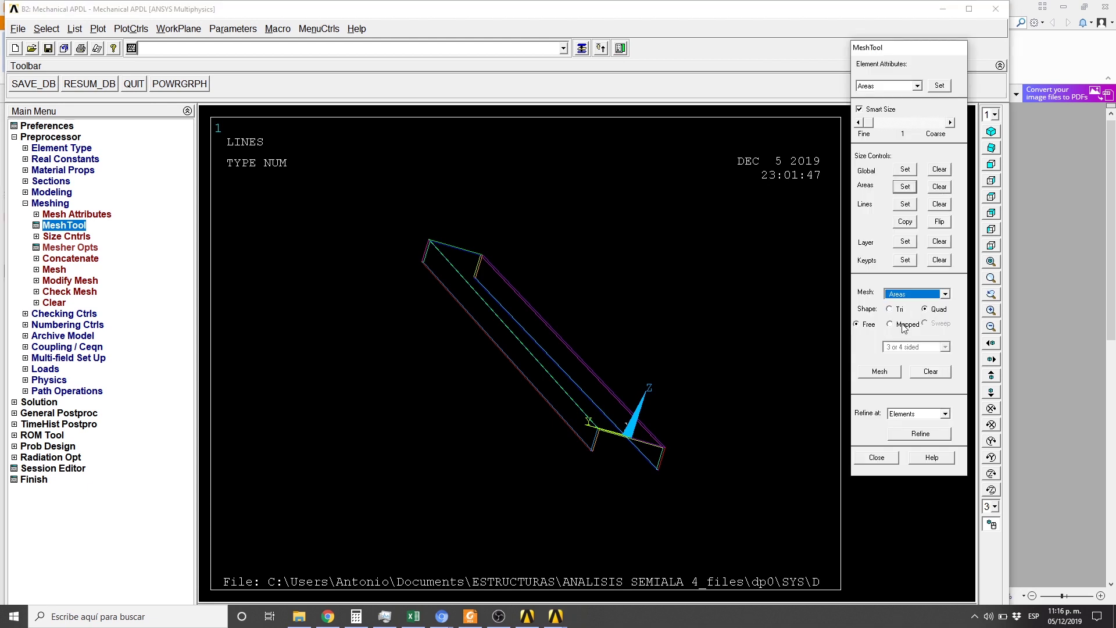
pyautogui.click(892, 324)
pyautogui.click(880, 371)
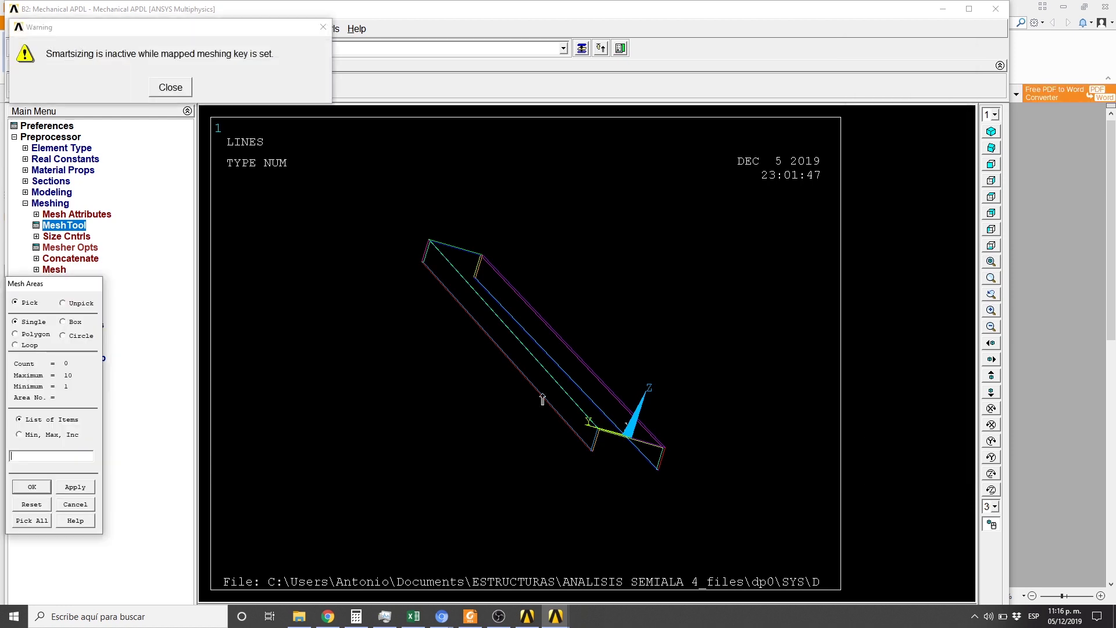
pyautogui.click(171, 88)
pyautogui.click(491, 332)
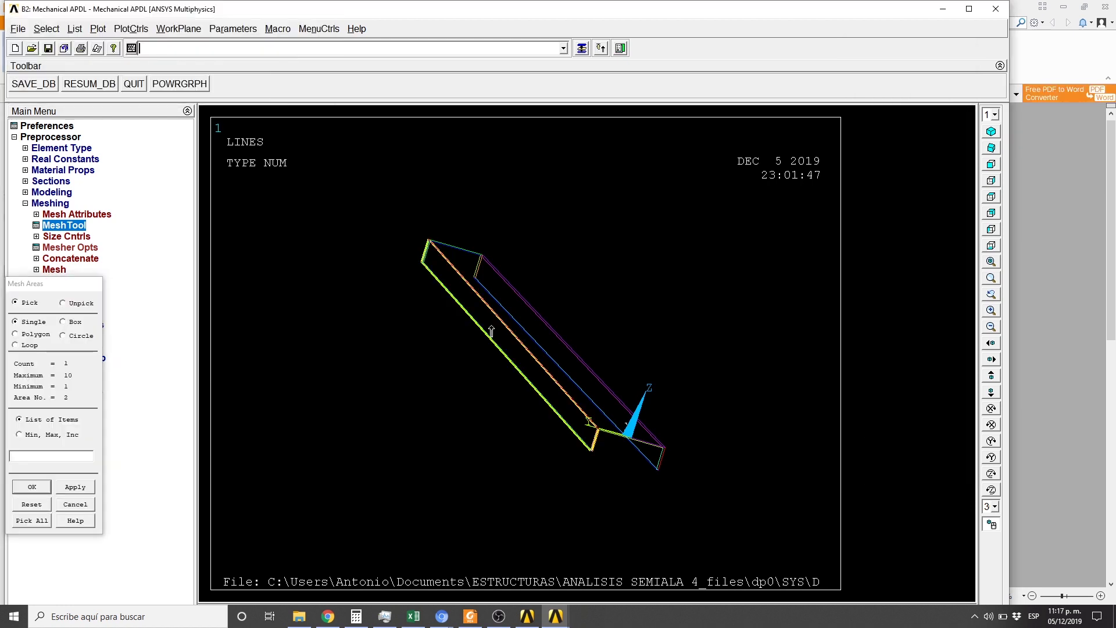
pyautogui.click(33, 488)
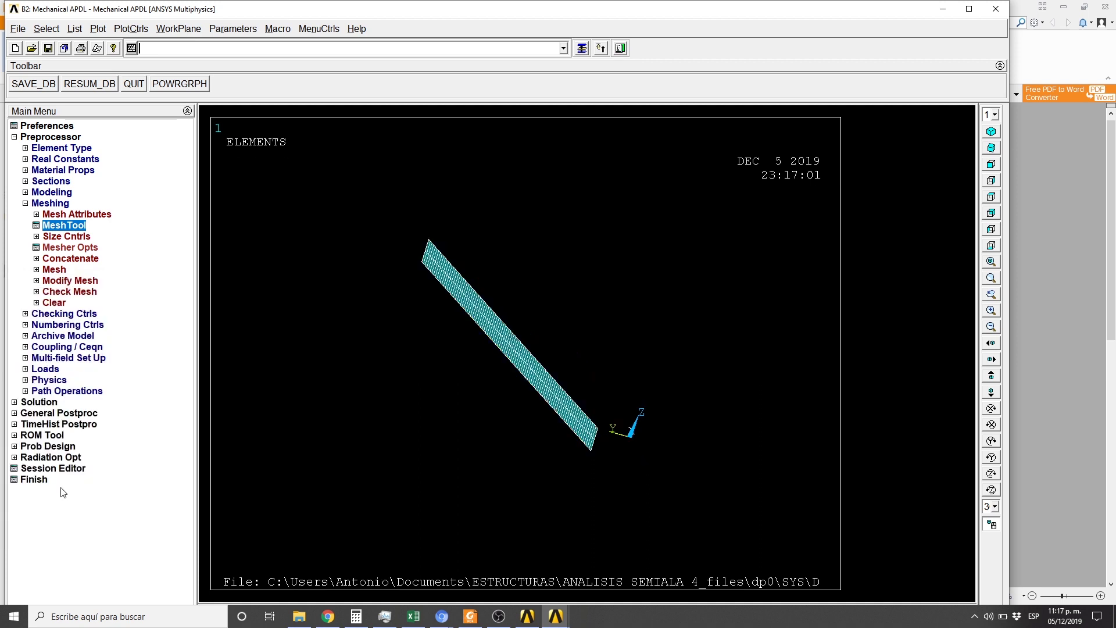
# Step: Plot the beam's lines again and turn the model so the opposite narrow side face is accessible
pyautogui.click(97, 29)
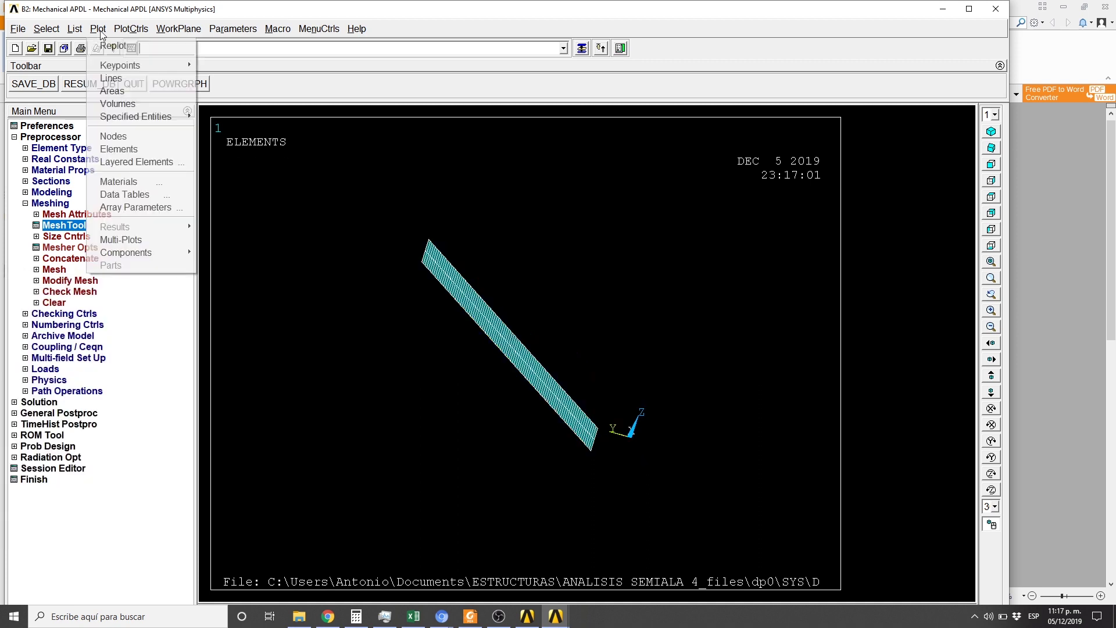
pyautogui.click(143, 77)
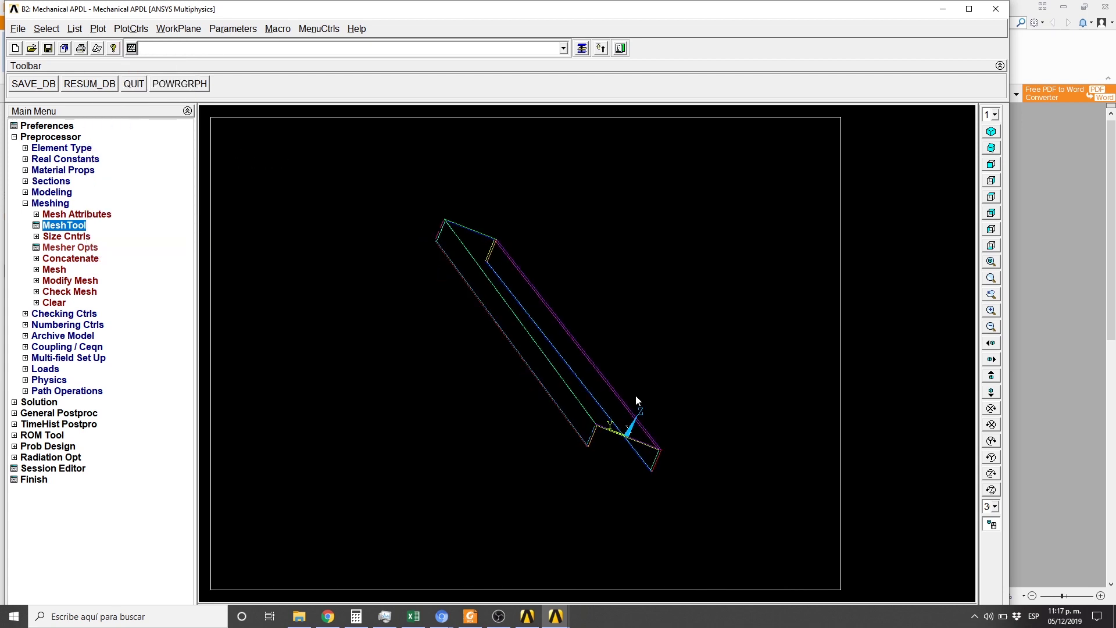
pyautogui.keyDown('ctrl'); pyautogui.moveTo(636, 395); pyautogui.dragTo(218, 318, button='right'); pyautogui.keyUp('ctrl')
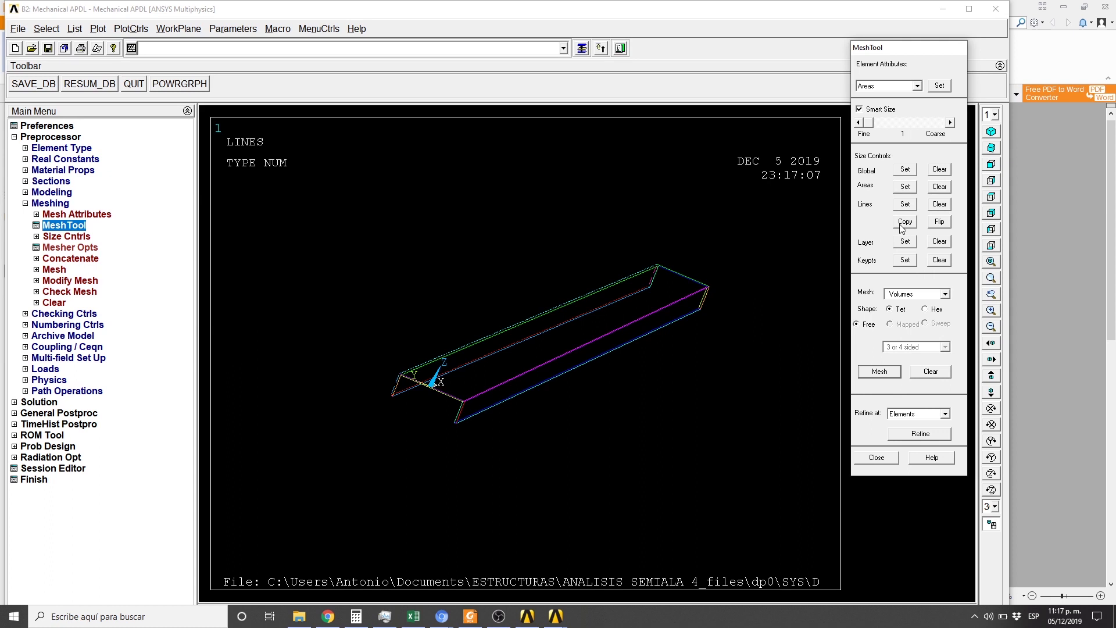
# Step: Mesh area 4, the opposite long narrow side face, as an area with mapped quad elements
pyautogui.click(945, 294)
pyautogui.click(911, 312)
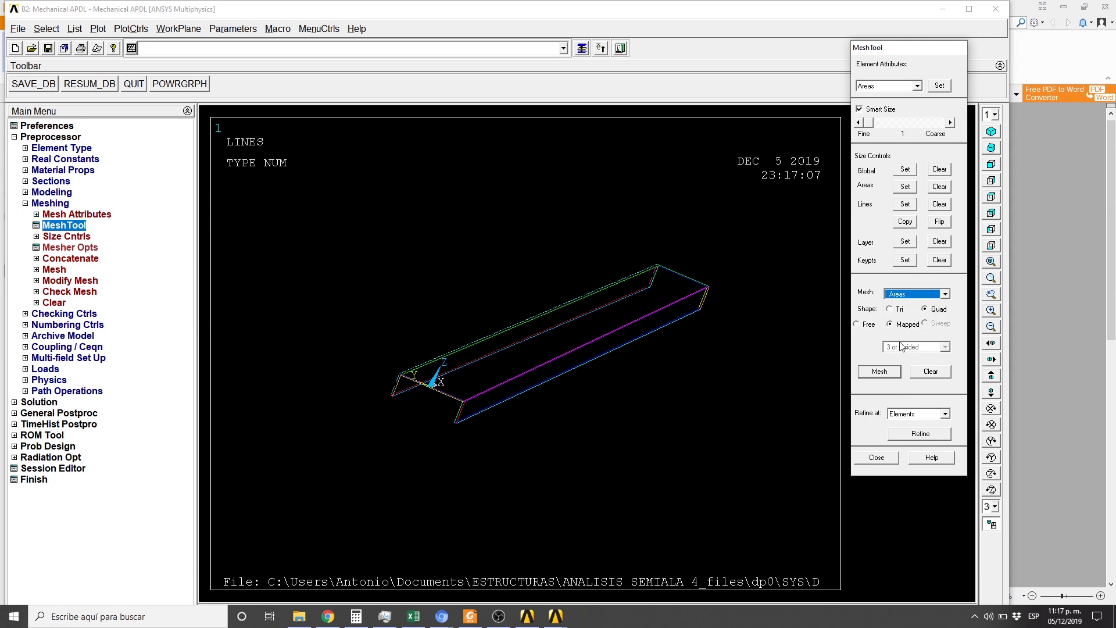
pyautogui.click(880, 371)
pyautogui.click(604, 332)
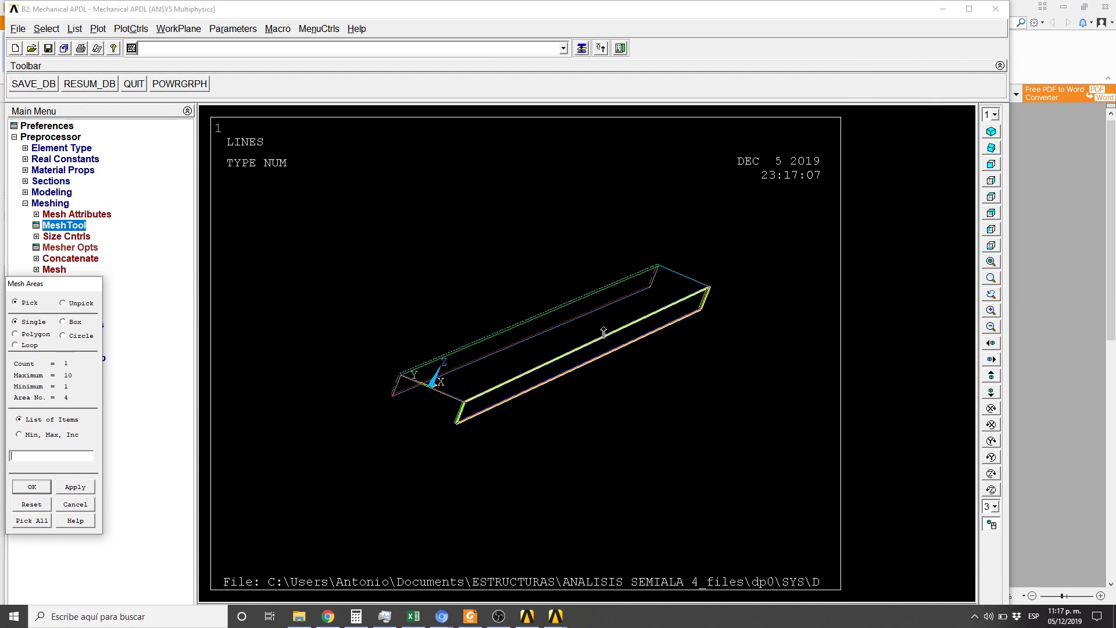
pyautogui.click(33, 487)
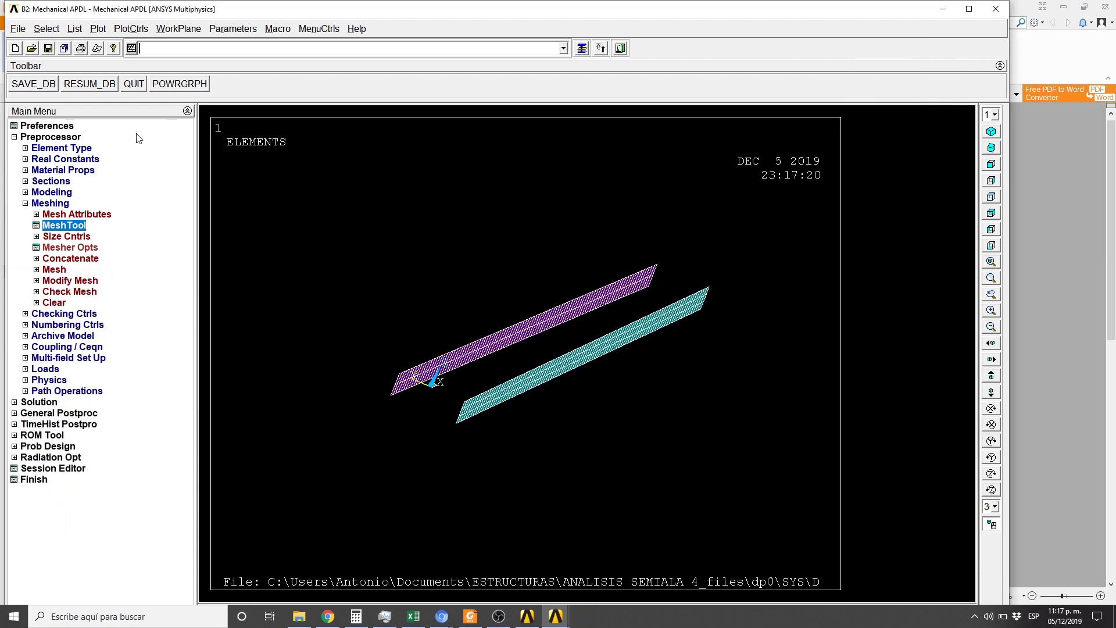
# Step: Plot the lines again and mesh the beam's long wide top face with mapped quads, unpicking the extra coincident area
pyautogui.click(98, 29)
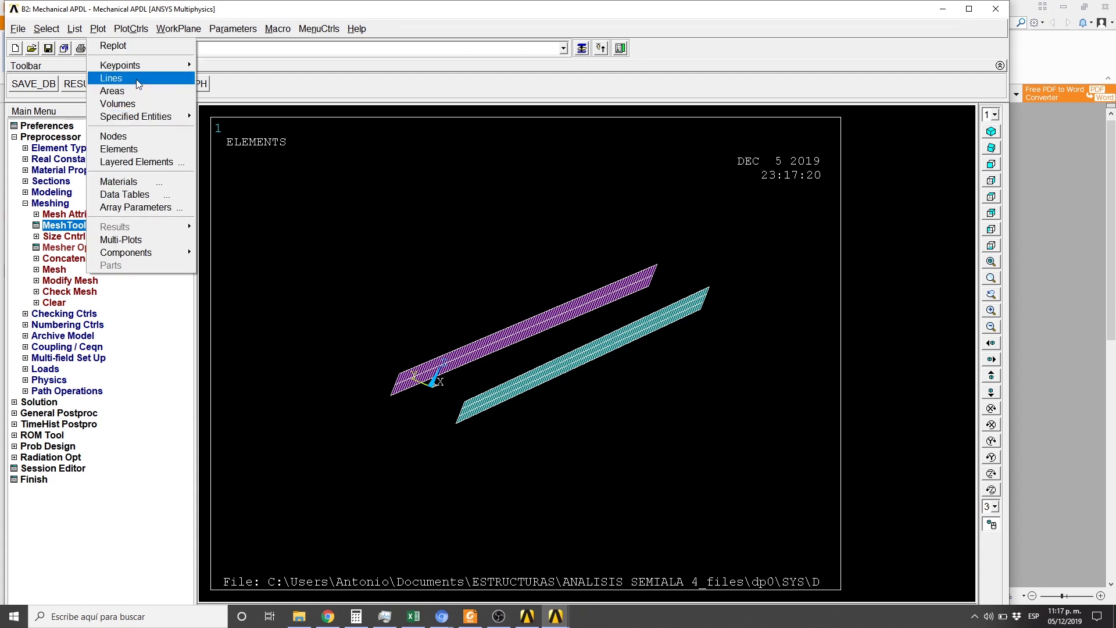
pyautogui.click(116, 77)
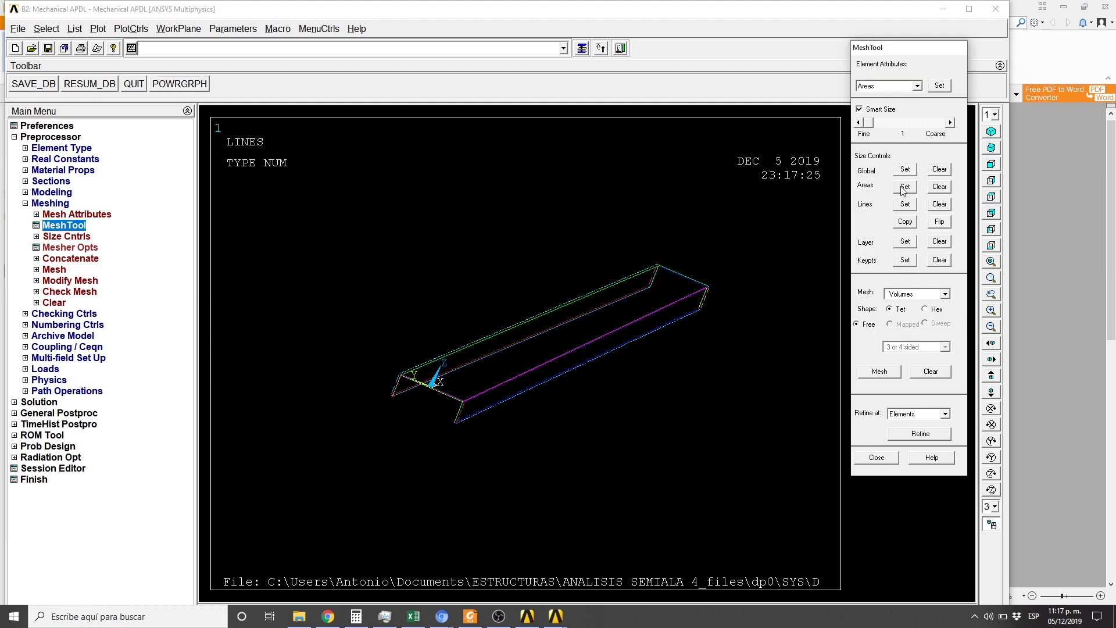
pyautogui.click(946, 294)
pyautogui.click(908, 296)
pyautogui.click(880, 371)
pyautogui.click(544, 353)
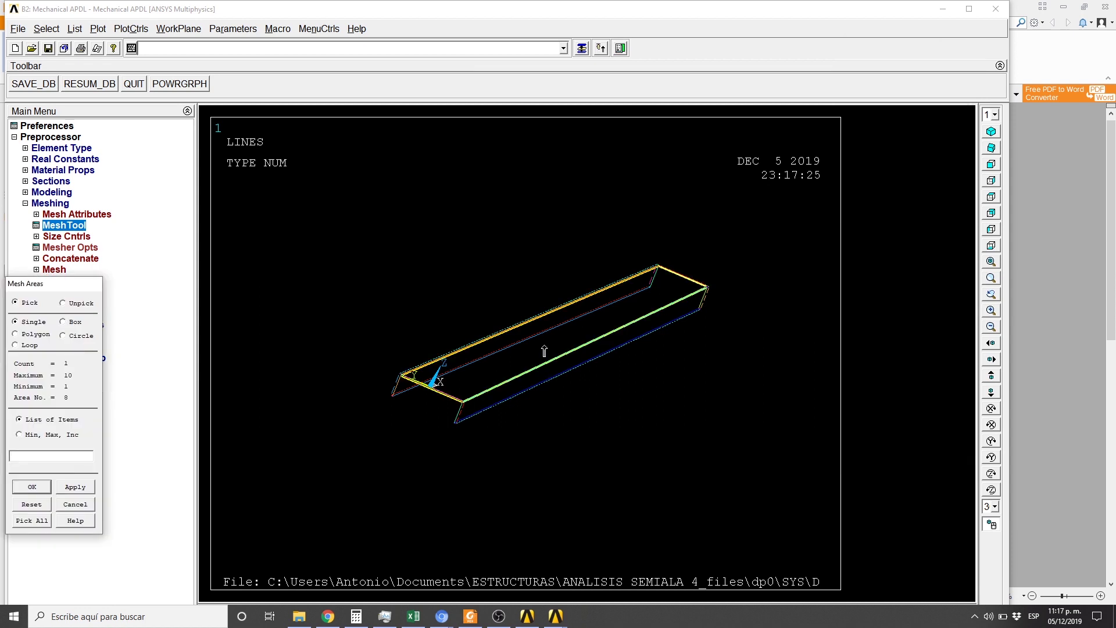
pyautogui.click(544, 351)
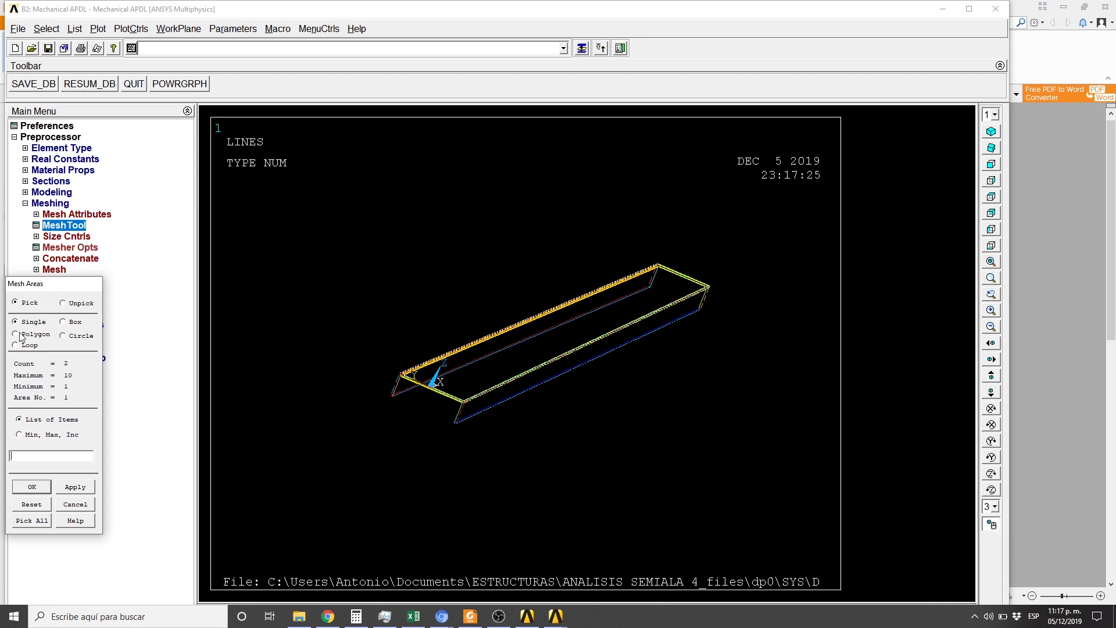
pyautogui.click(71, 305)
pyautogui.click(434, 454)
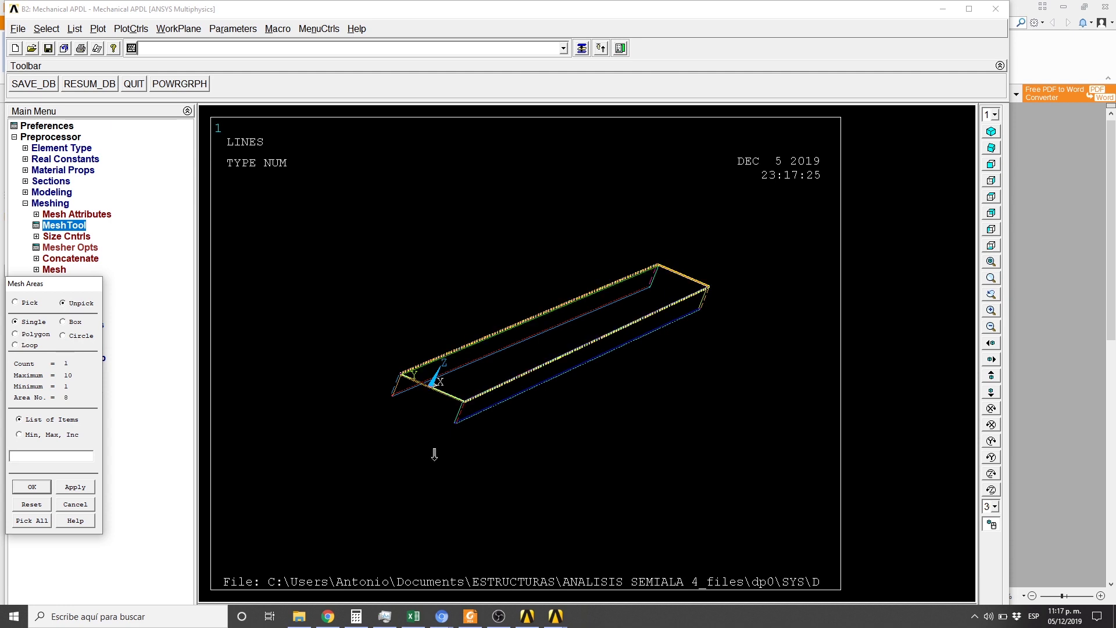
pyautogui.click(43, 488)
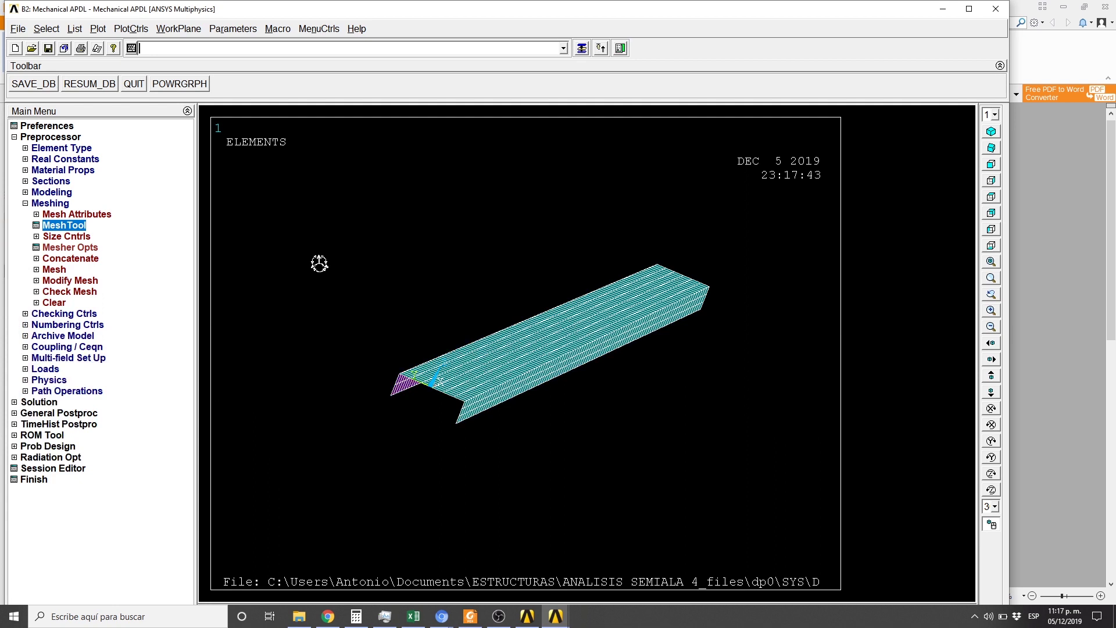
# Step: Turn on the display of element shapes based on real constant descriptions and replot the elements
pyautogui.click(147, 30)
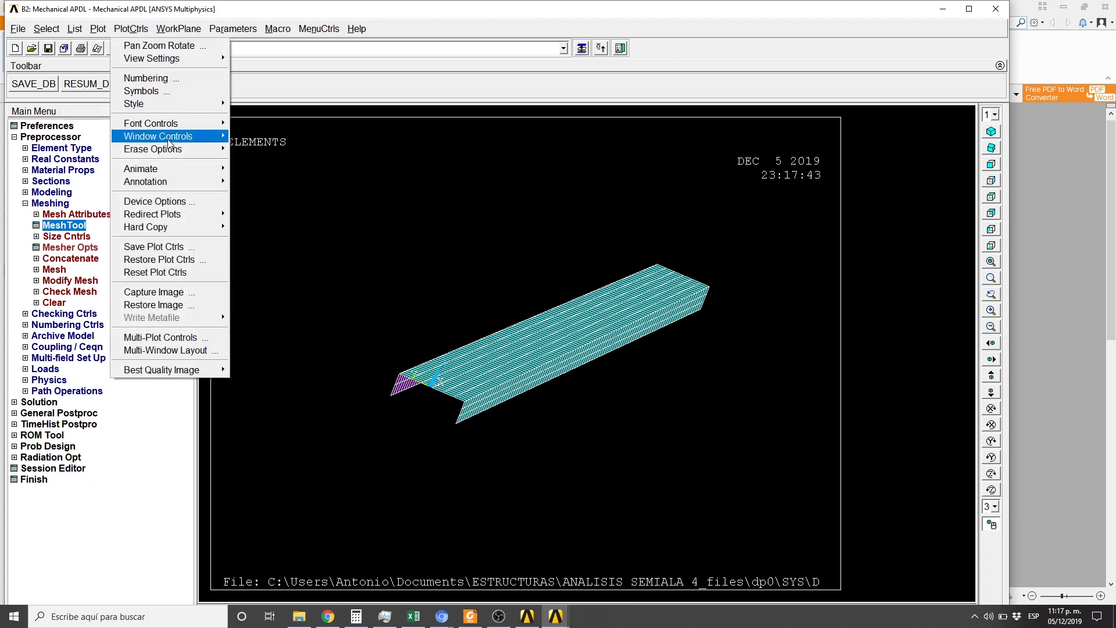
pyautogui.moveTo(195, 110)
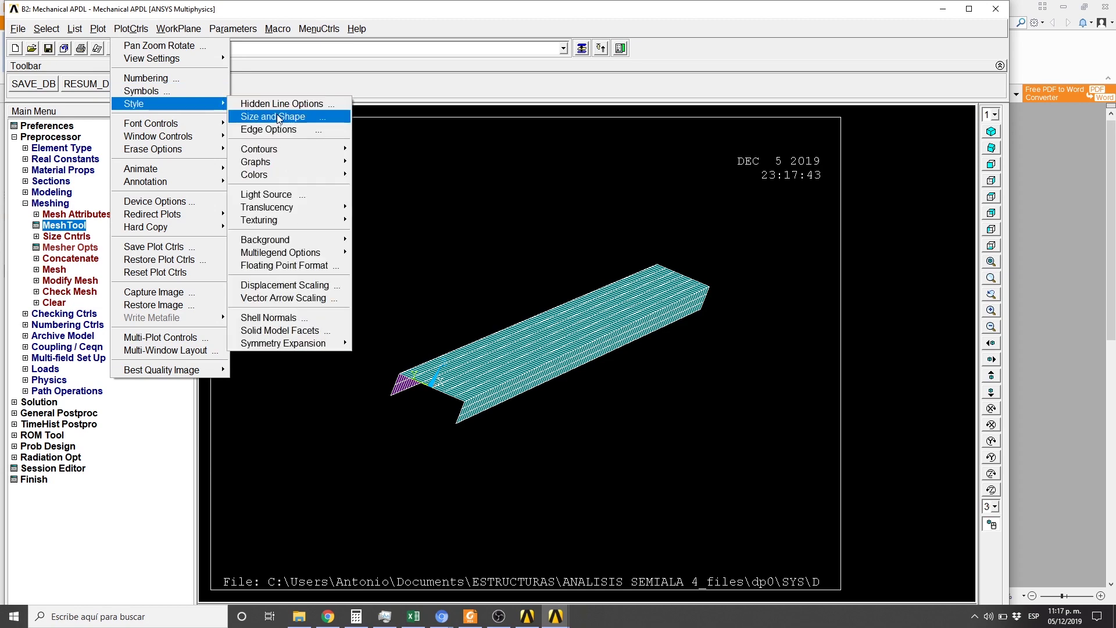
pyautogui.click(277, 114)
pyautogui.click(607, 221)
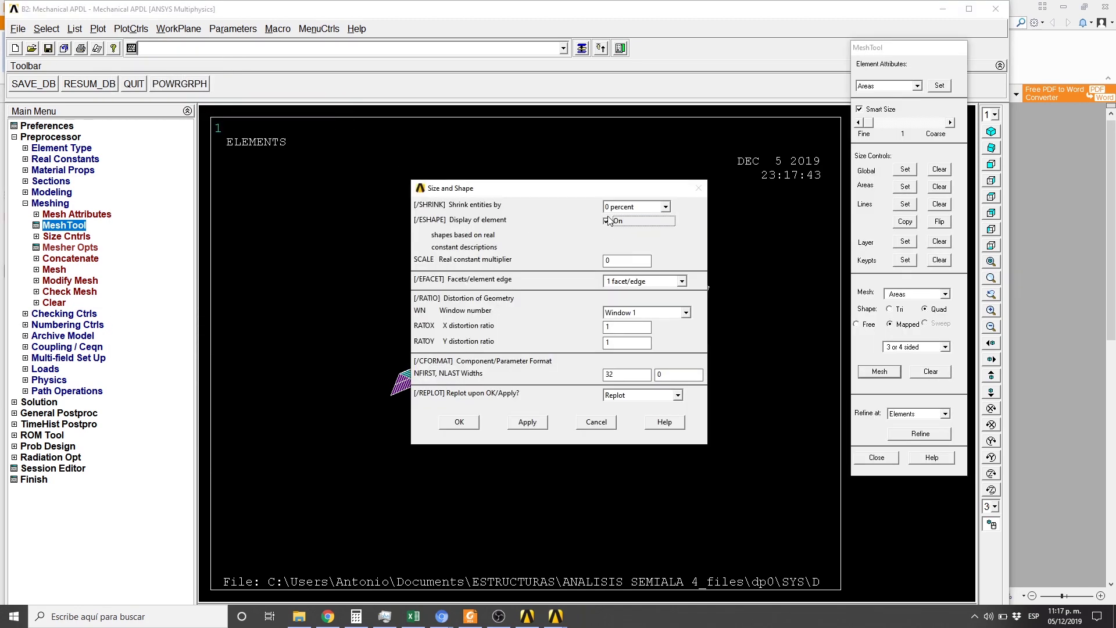
pyautogui.click(461, 424)
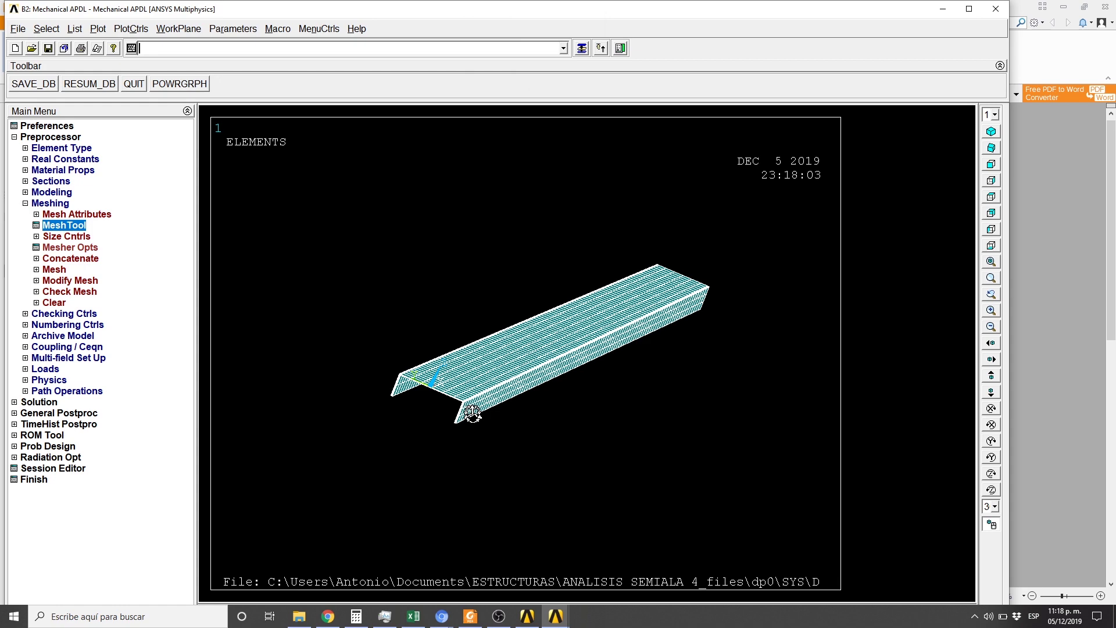
# Step: Examine the shell thickness and layers at the beam's near end, along the top face and both side faces
pyautogui.click(991, 311)
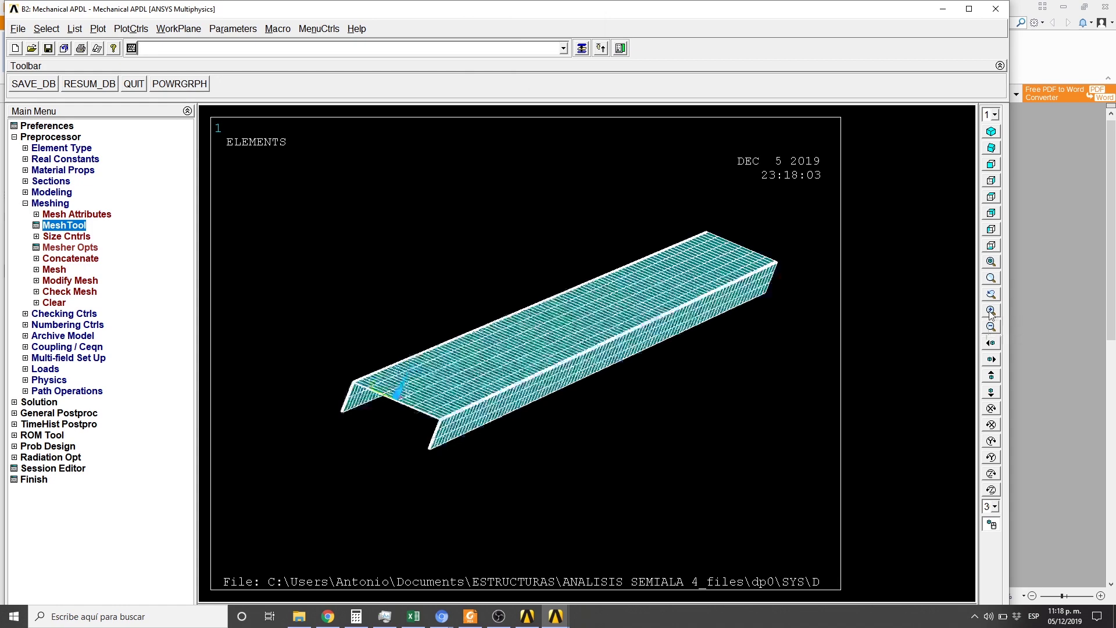
pyautogui.click(992, 311)
pyautogui.click(992, 311)
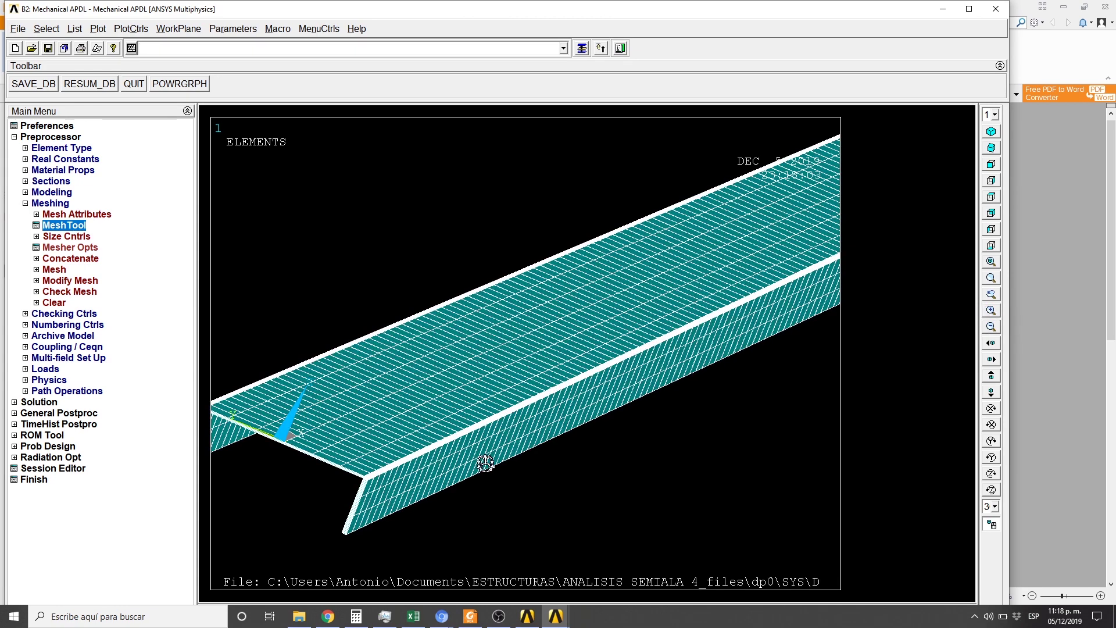
pyautogui.keyDown('ctrl'); pyautogui.moveTo(349, 501); pyautogui.dragTo(372, 492, button='right'); pyautogui.keyUp('ctrl')
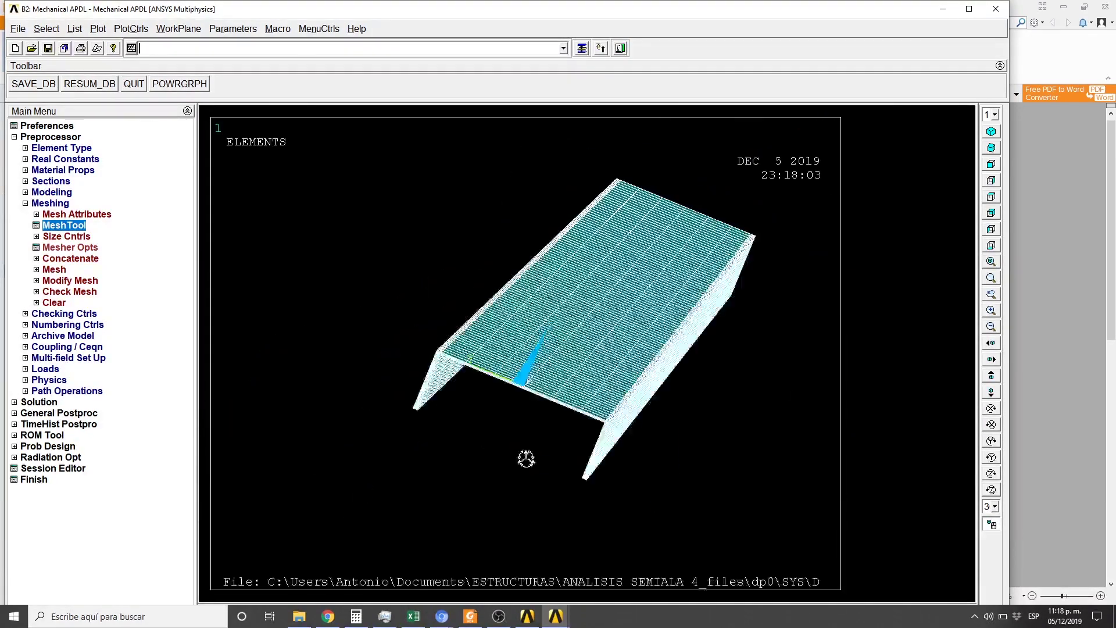
pyautogui.click(992, 310)
pyautogui.click(992, 310)
pyautogui.click(992, 310)
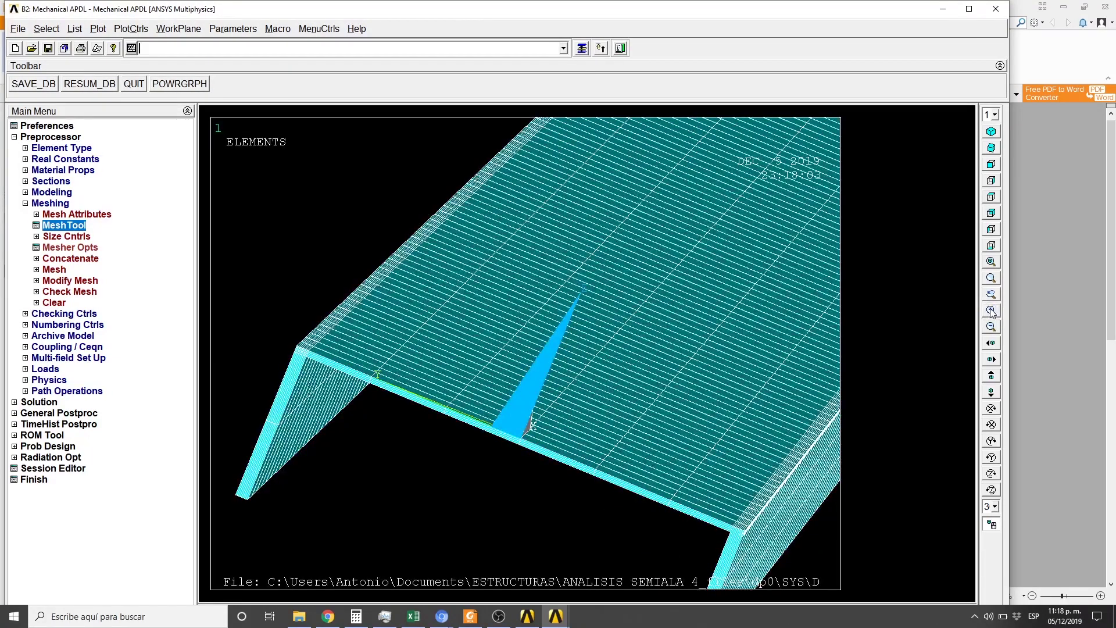
pyautogui.click(992, 310)
pyautogui.keyDown('ctrl'); pyautogui.moveTo(368, 448); pyautogui.dragTo(450, 361); pyautogui.keyUp('ctrl')
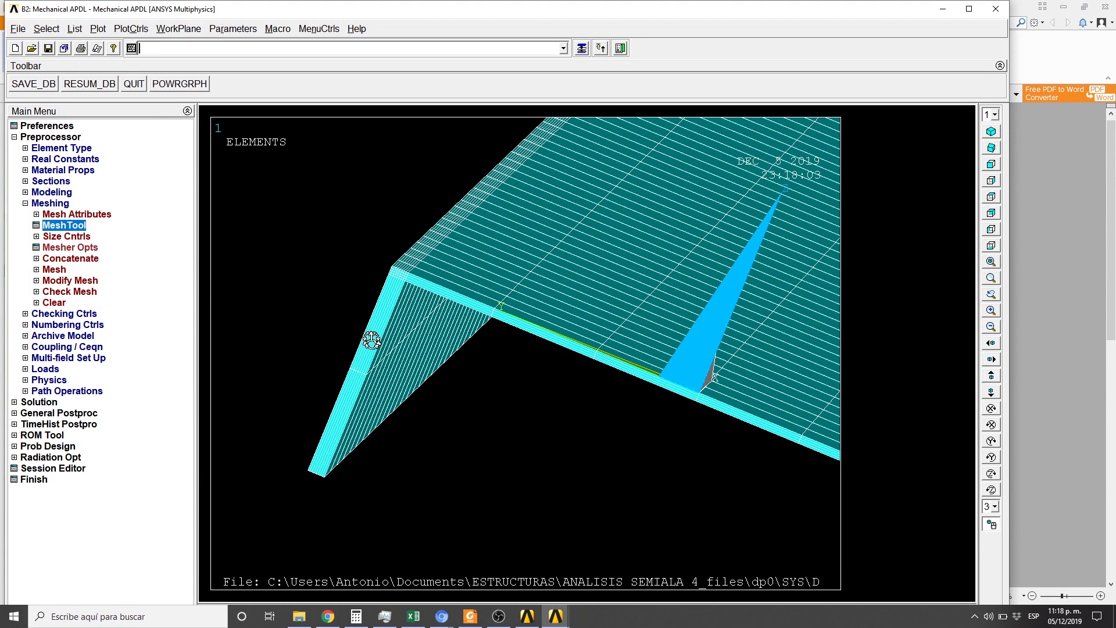
pyautogui.keyDown('ctrl'); pyautogui.moveTo(683, 471); pyautogui.dragTo(437, 331); pyautogui.keyUp('ctrl')
pyautogui.keyDown('ctrl'); pyautogui.moveTo(796, 504); pyautogui.dragTo(683, 447); pyautogui.keyUp('ctrl')
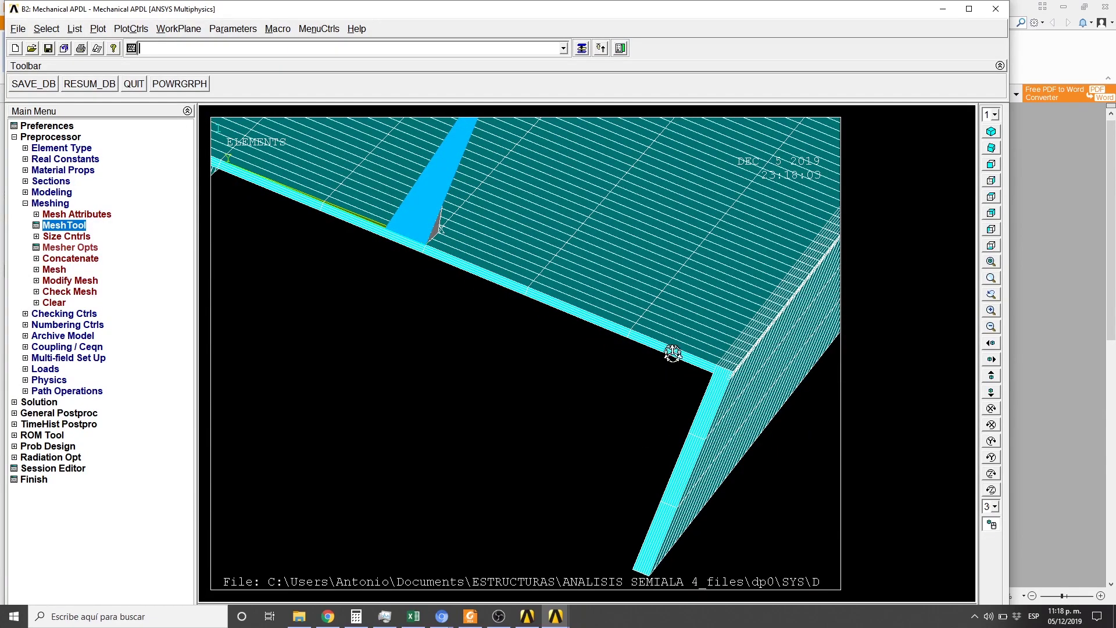
pyautogui.click(992, 327)
pyautogui.click(992, 327)
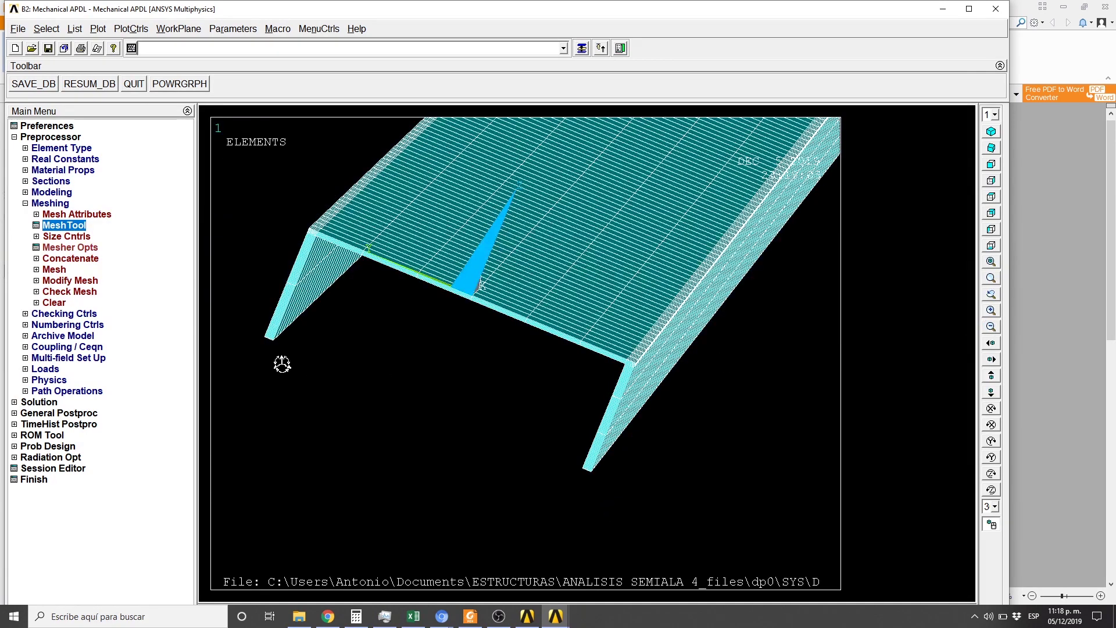
# Step: In the solution phase, constrain All DOF on the three edge lines at the beam's near end
pyautogui.click(25, 203)
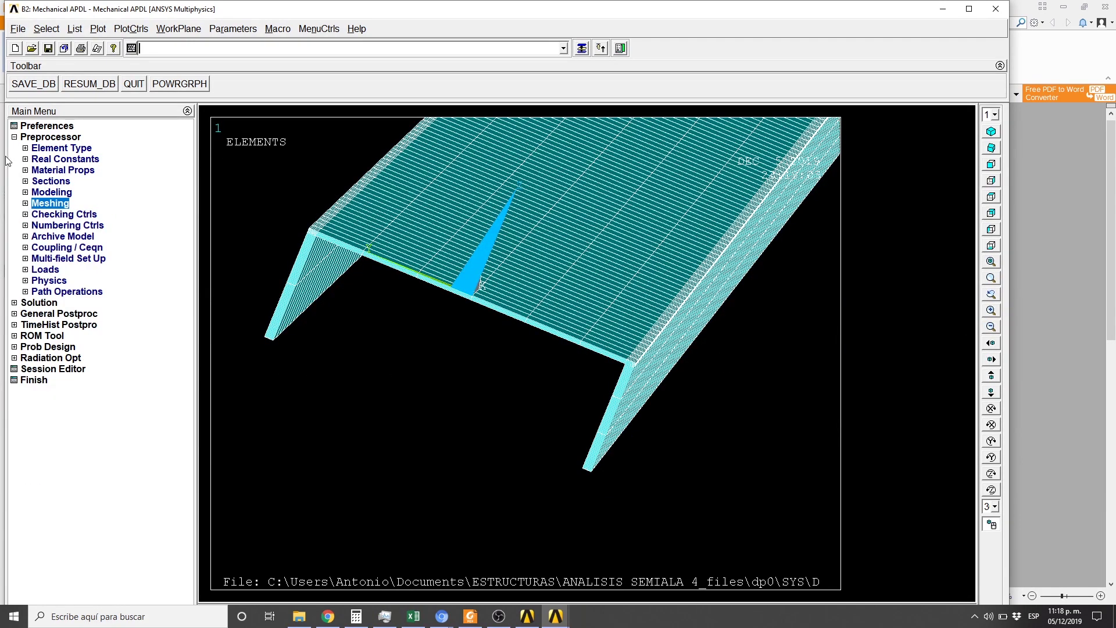
pyautogui.click(14, 137)
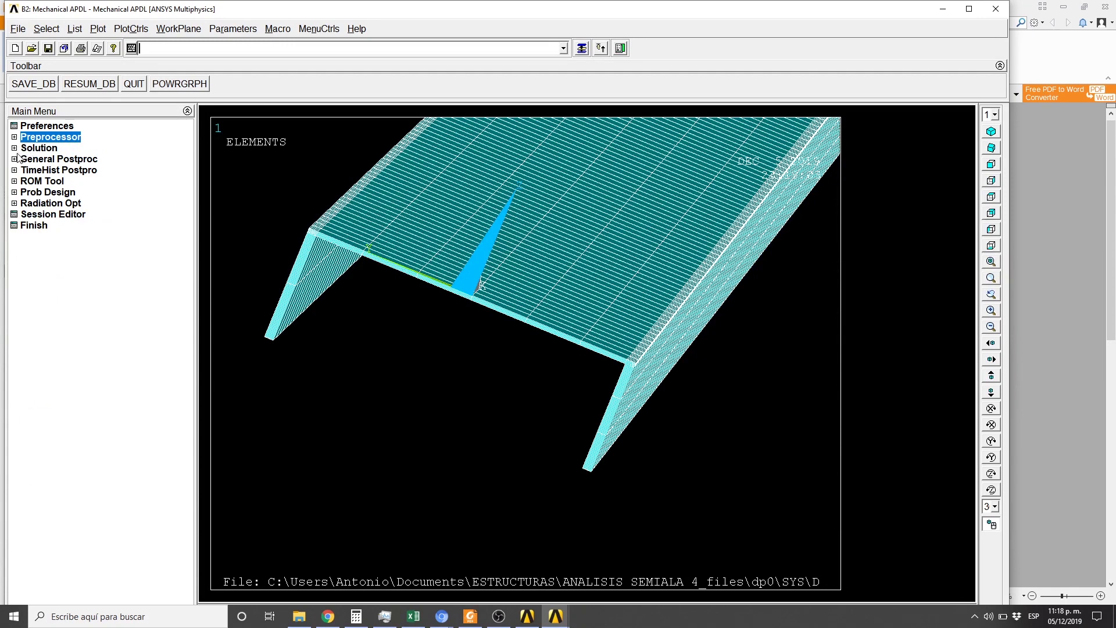
pyautogui.click(14, 149)
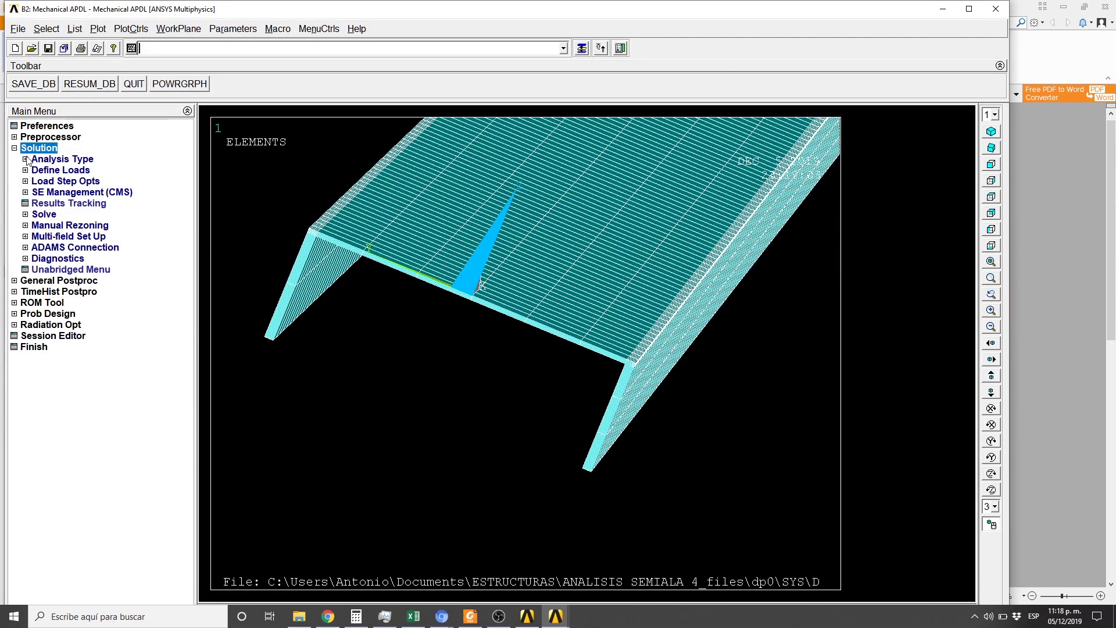
pyautogui.click(25, 171)
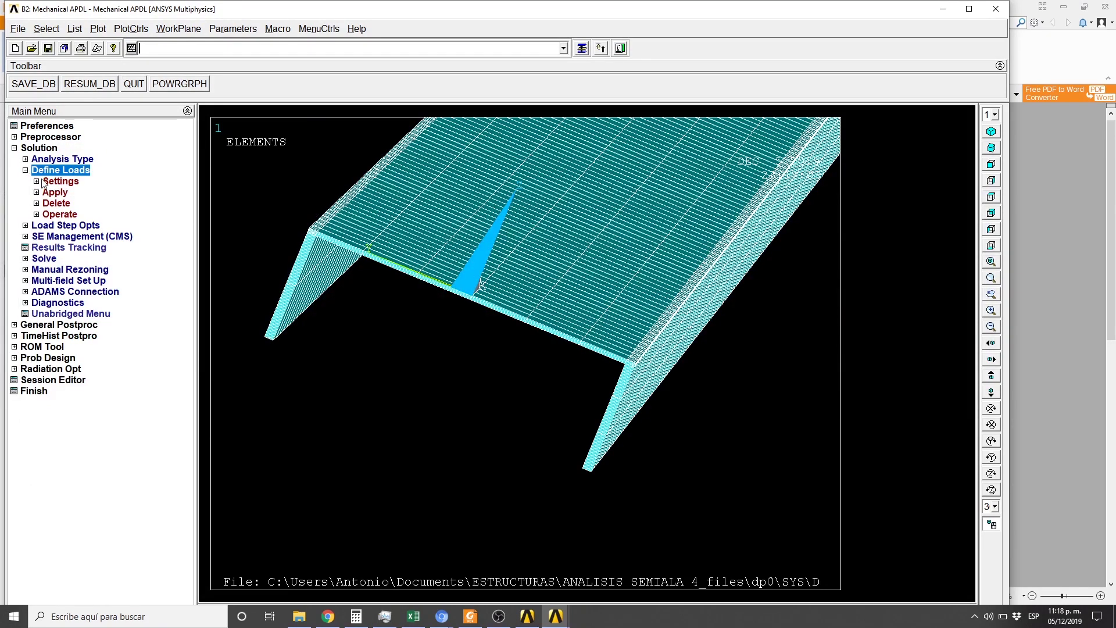
pyautogui.click(57, 194)
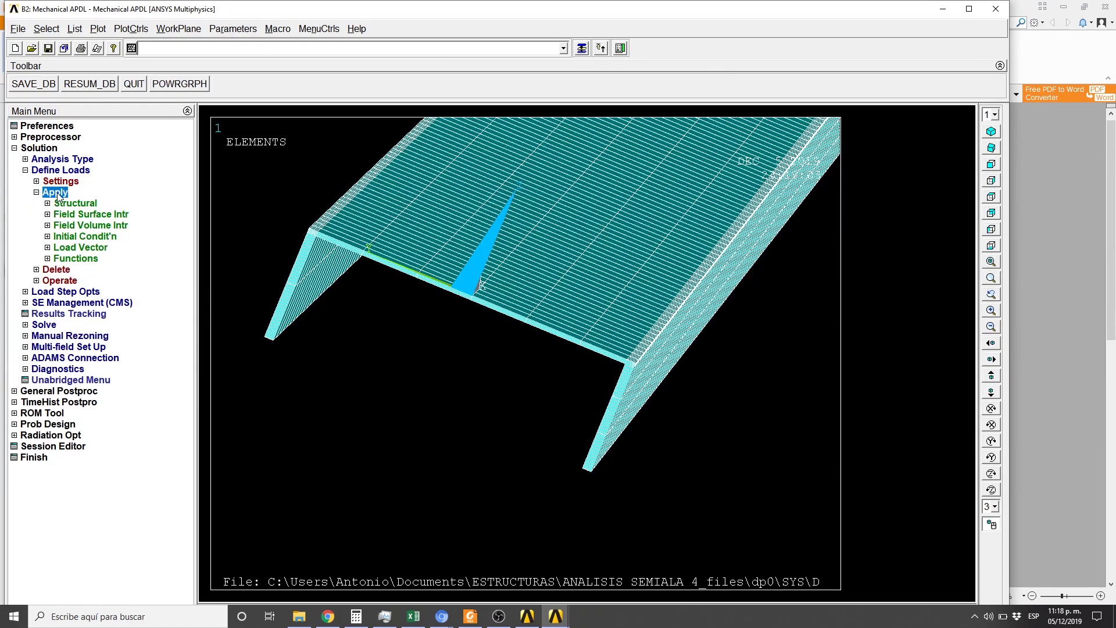
pyautogui.click(48, 204)
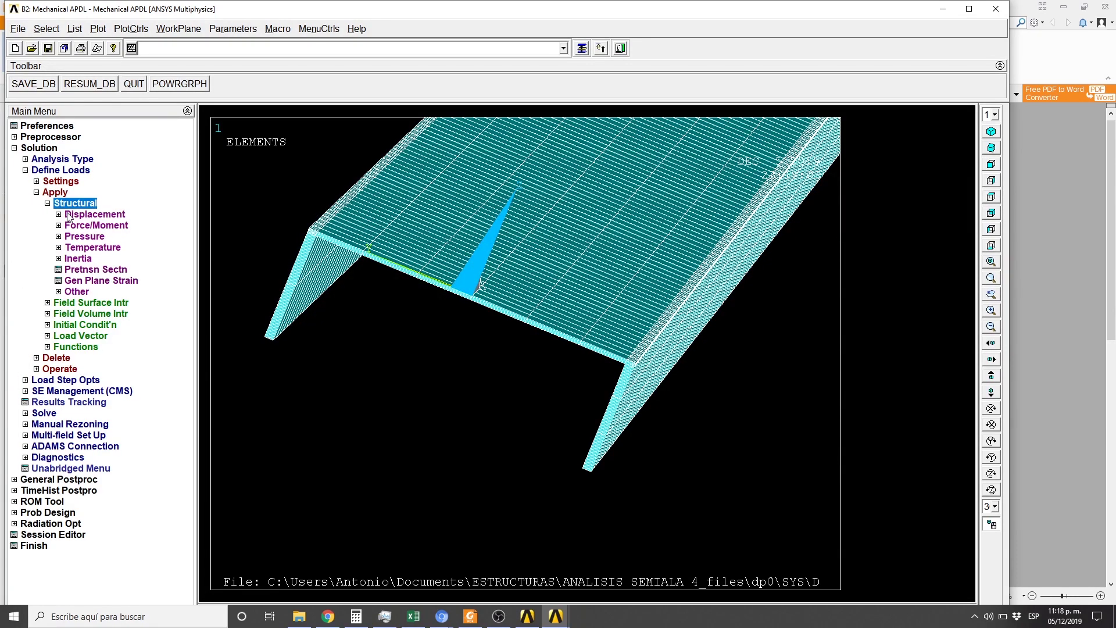
pyautogui.click(69, 216)
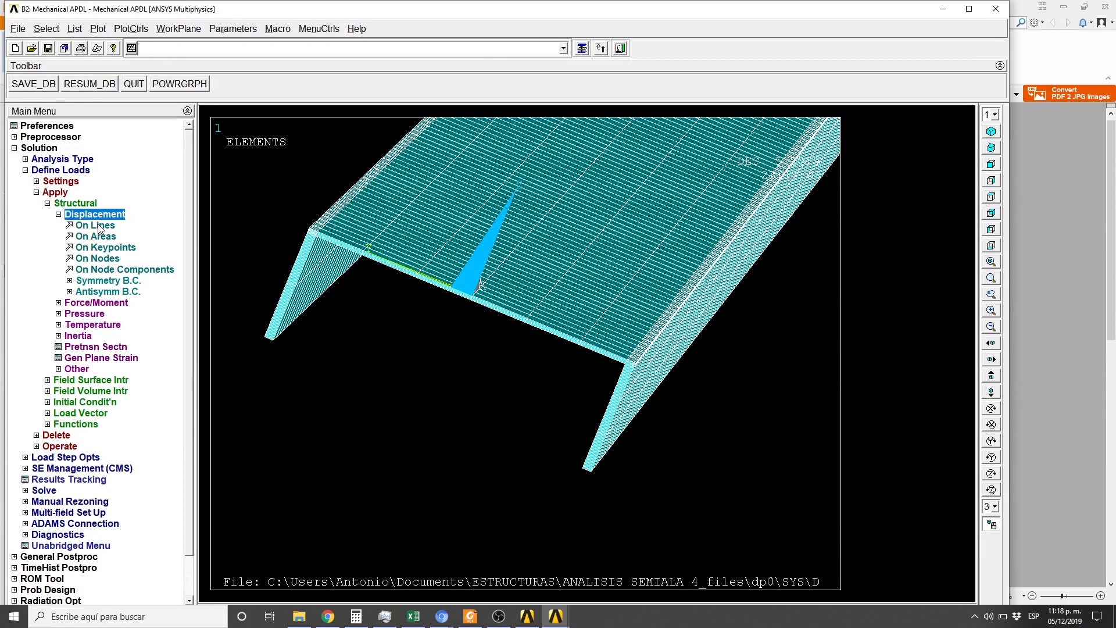
pyautogui.click(97, 226)
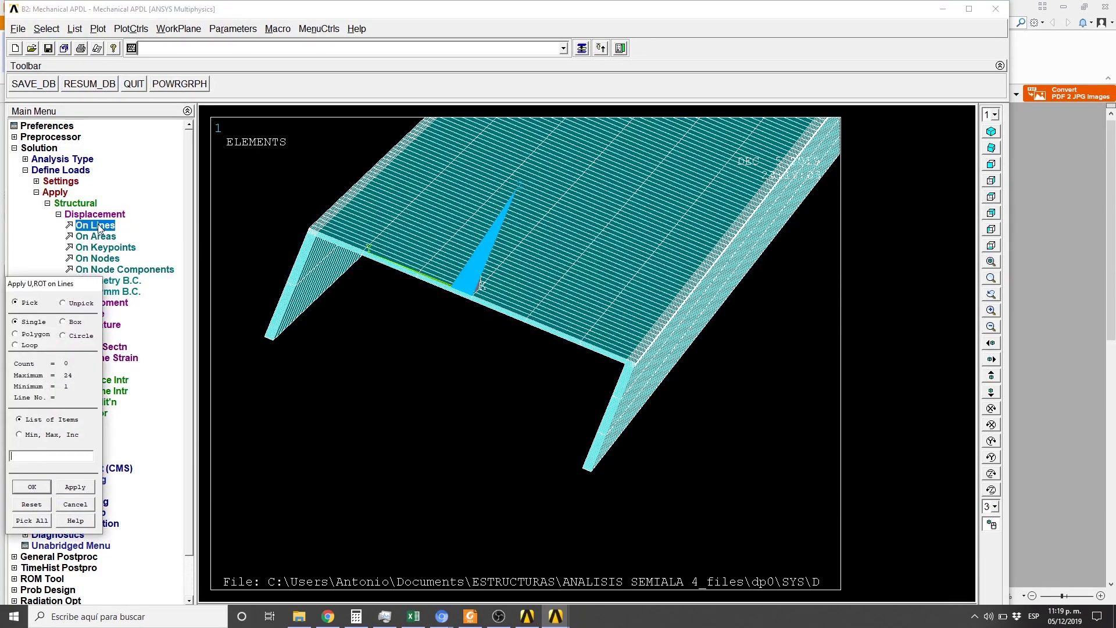
pyautogui.click(399, 269)
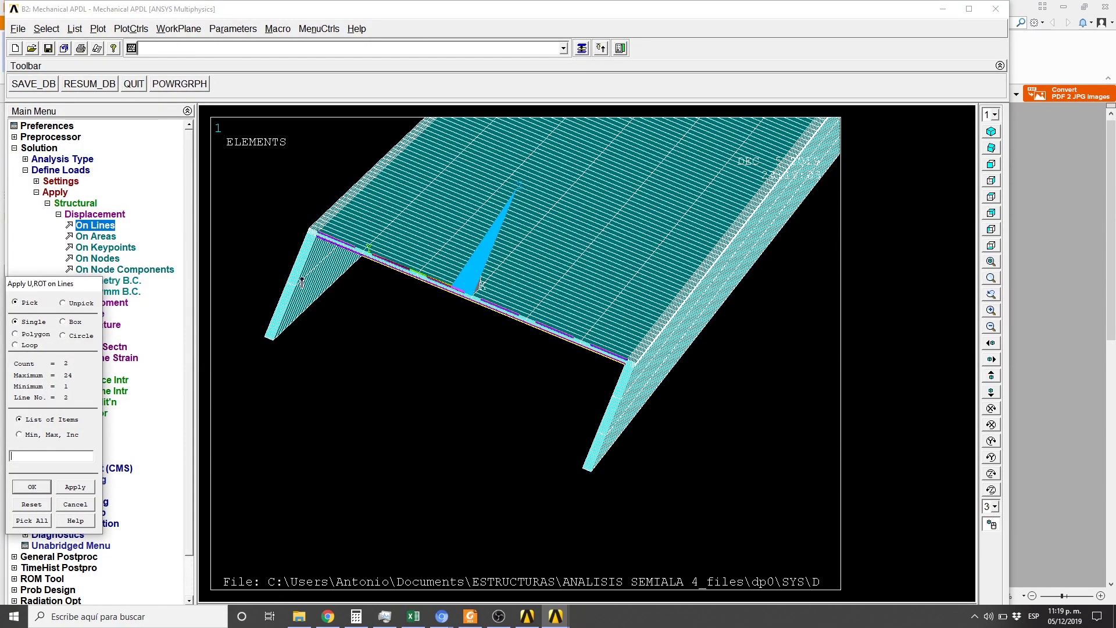
pyautogui.click(282, 284)
pyautogui.click(626, 411)
pyautogui.click(626, 411)
pyautogui.click(335, 355)
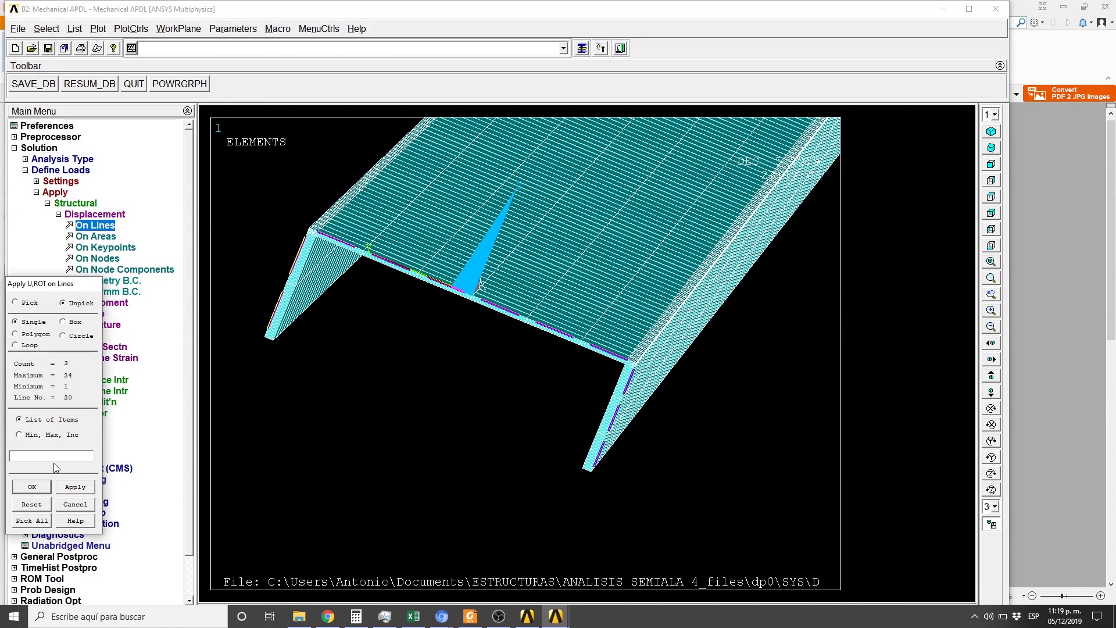
pyautogui.click(36, 485)
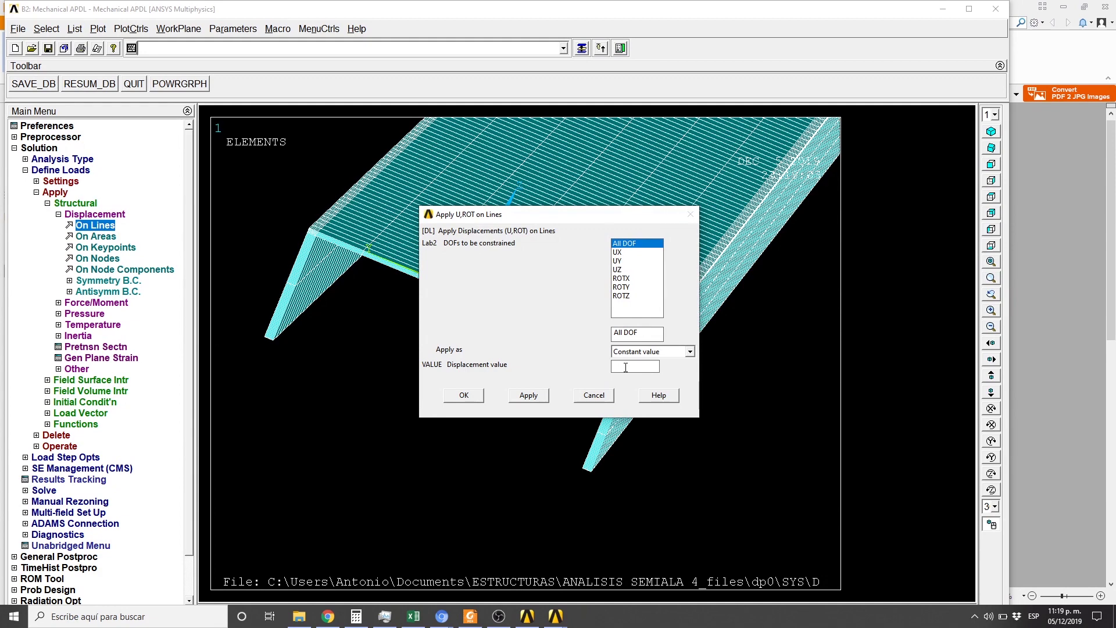
pyautogui.click(470, 392)
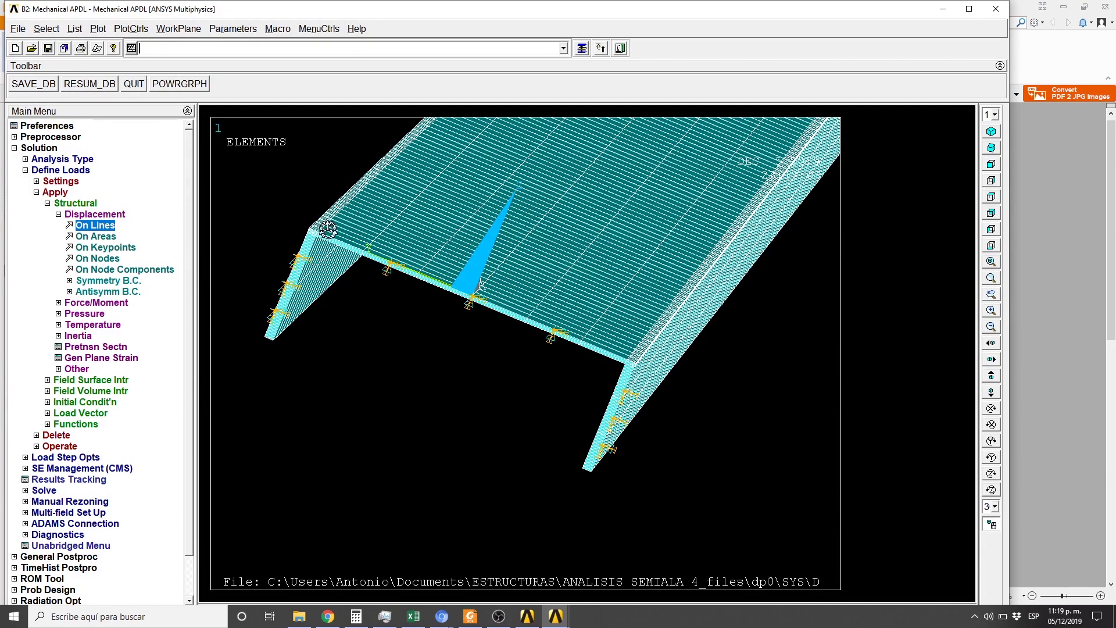
# Step: Apply an FY nodal force of -1056 at the top face's corner node on the beam's constrained end
pyautogui.click(58, 214)
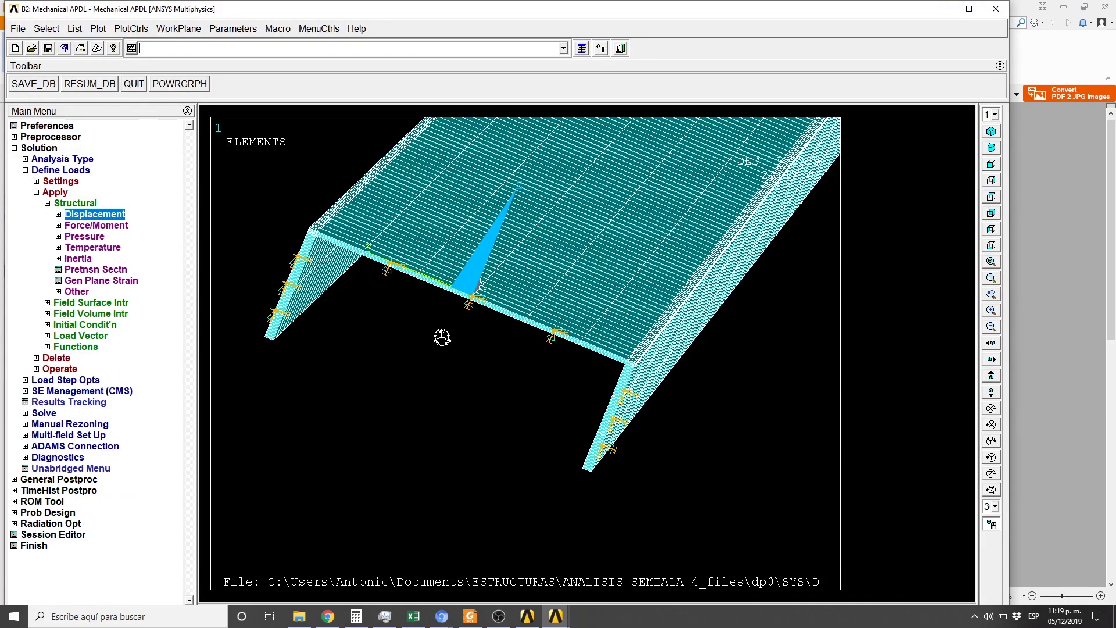
pyautogui.click(59, 227)
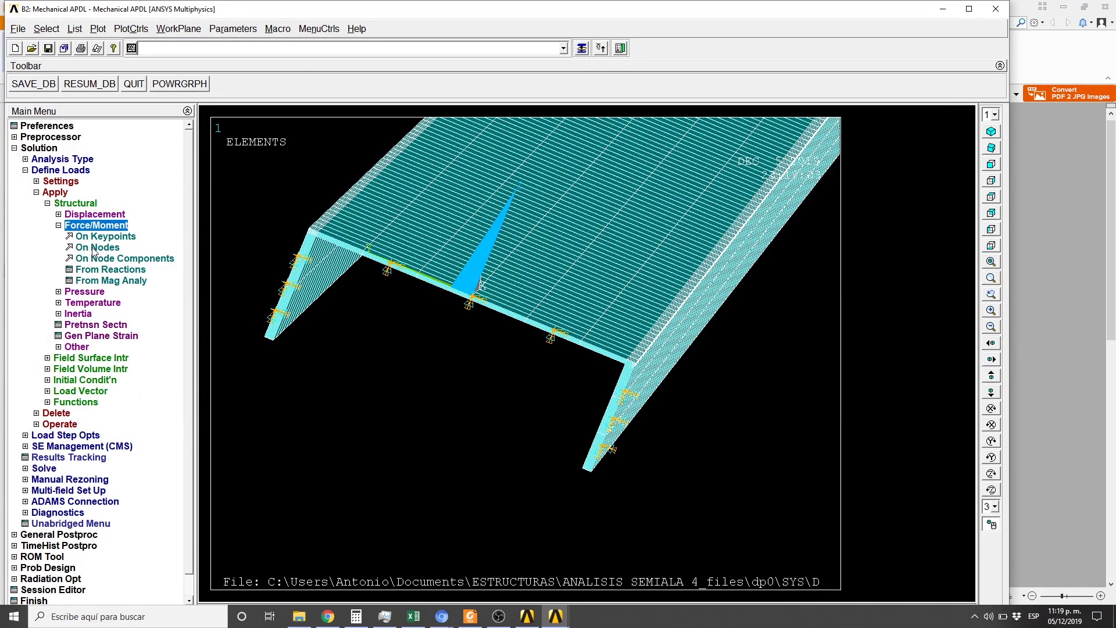
pyautogui.click(95, 249)
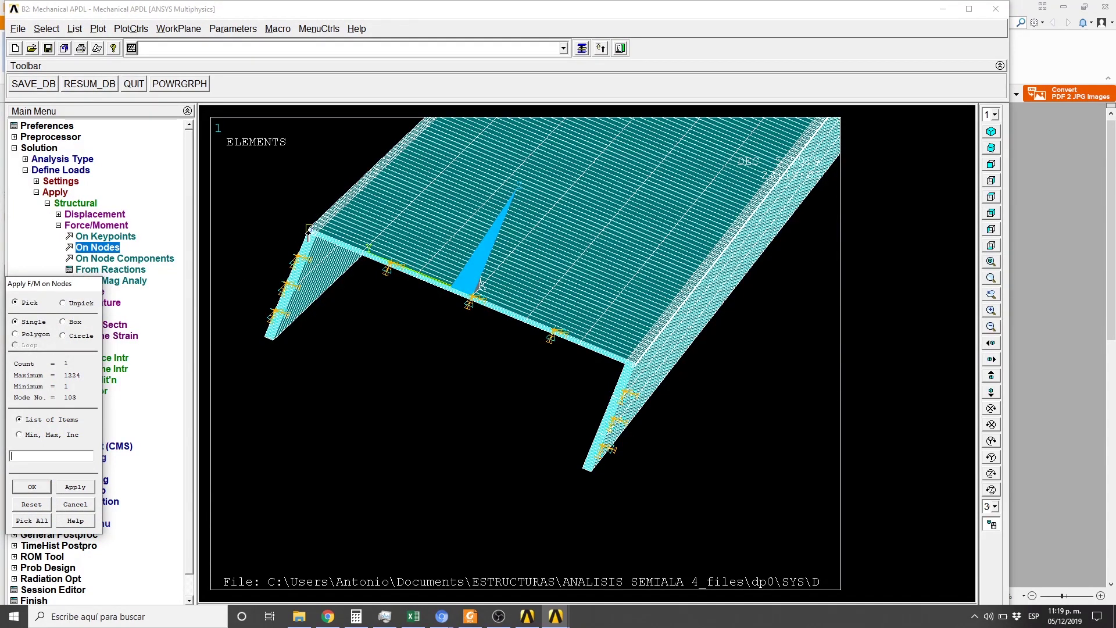
pyautogui.click(33, 487)
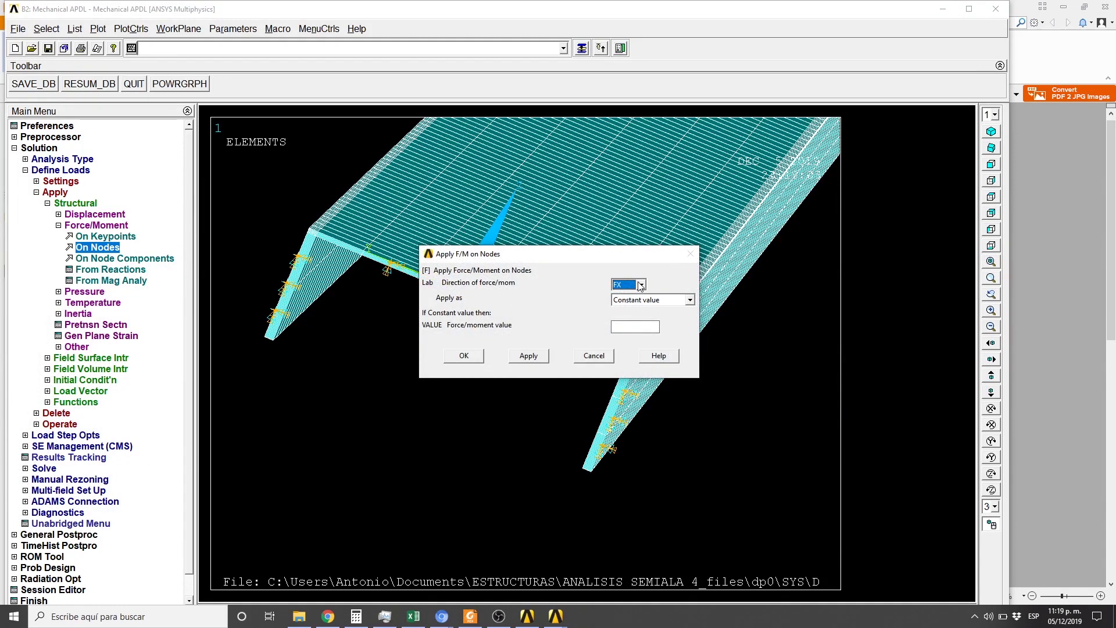
pyautogui.click(641, 285)
pyautogui.click(627, 309)
pyautogui.click(632, 326)
pyautogui.click(478, 357)
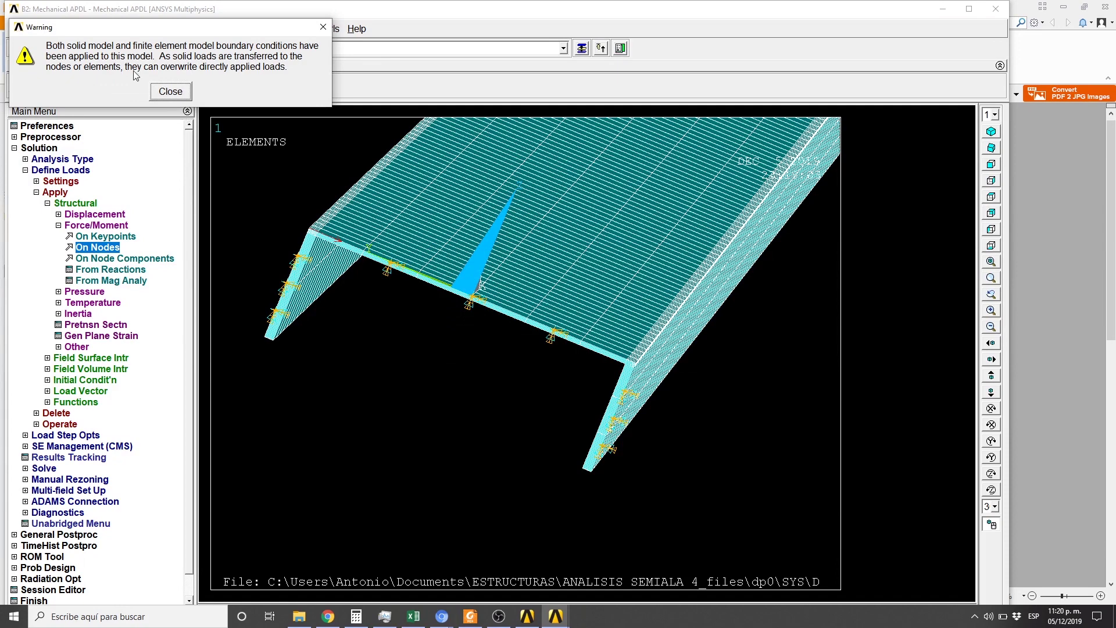
pyautogui.click(169, 91)
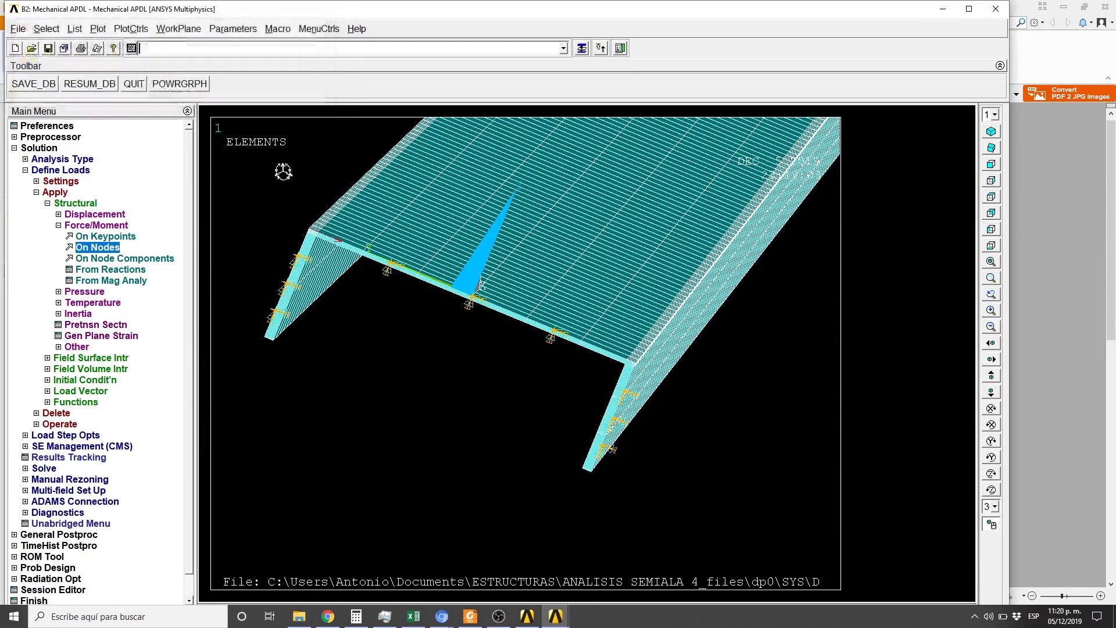
# Step: Apply an FY nodal force of -250 at one upper corner node of the beam's free end
pyautogui.click(992, 327)
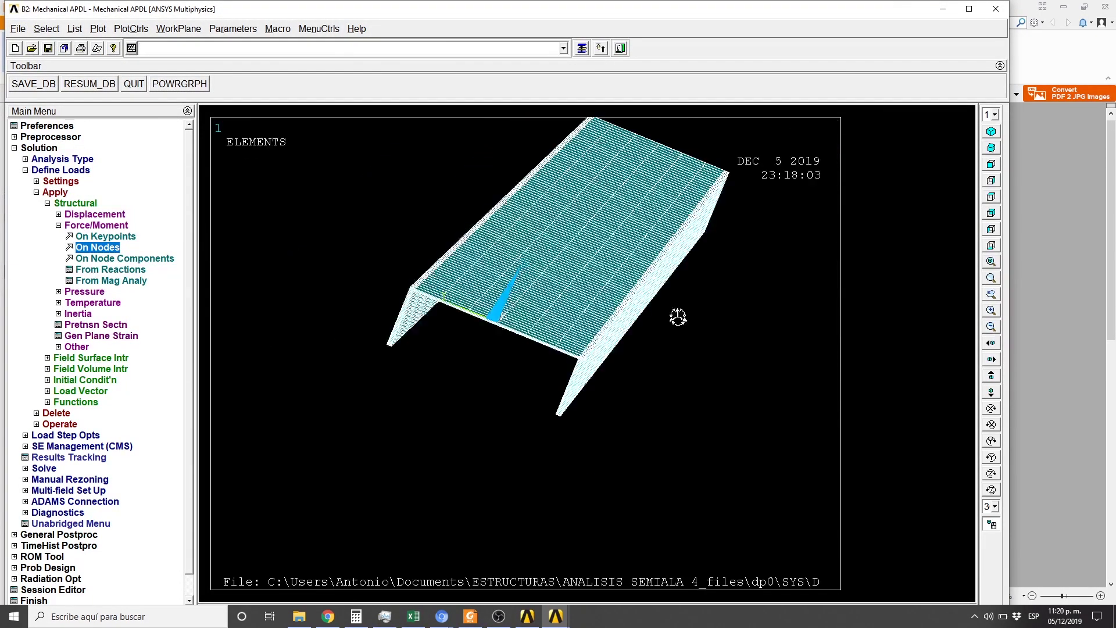
pyautogui.keyDown('ctrl'); pyautogui.moveTo(678, 317); pyautogui.dragTo(543, 300, button='right'); pyautogui.keyUp('ctrl')
pyautogui.keyDown('ctrl'); pyautogui.moveTo(319, 267); pyautogui.dragTo(293, 337, button='right'); pyautogui.keyUp('ctrl')
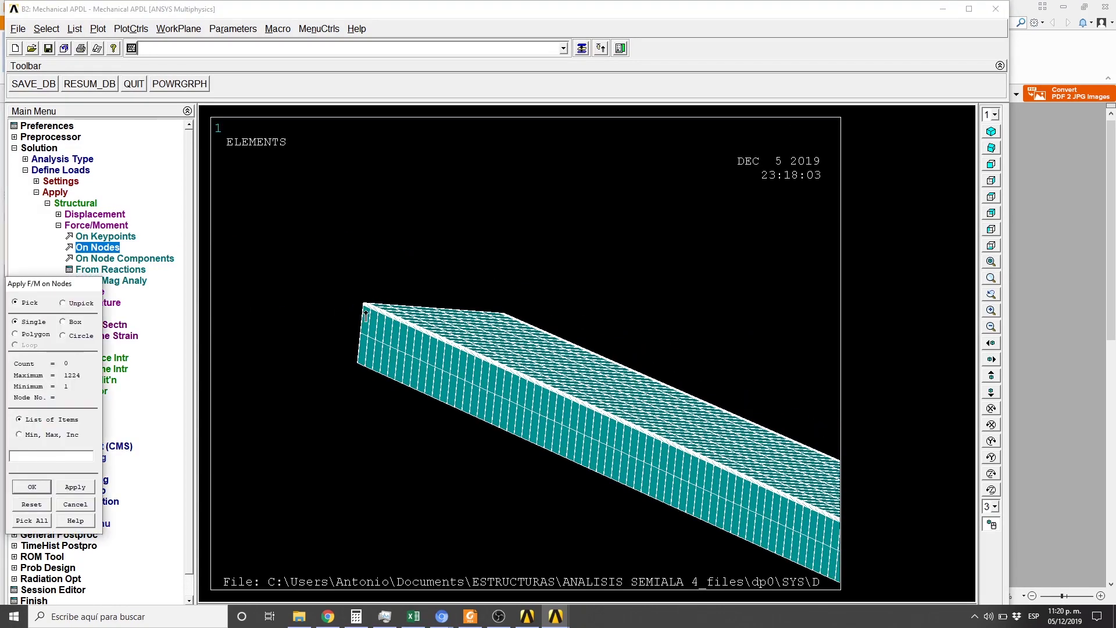
pyautogui.click(992, 311)
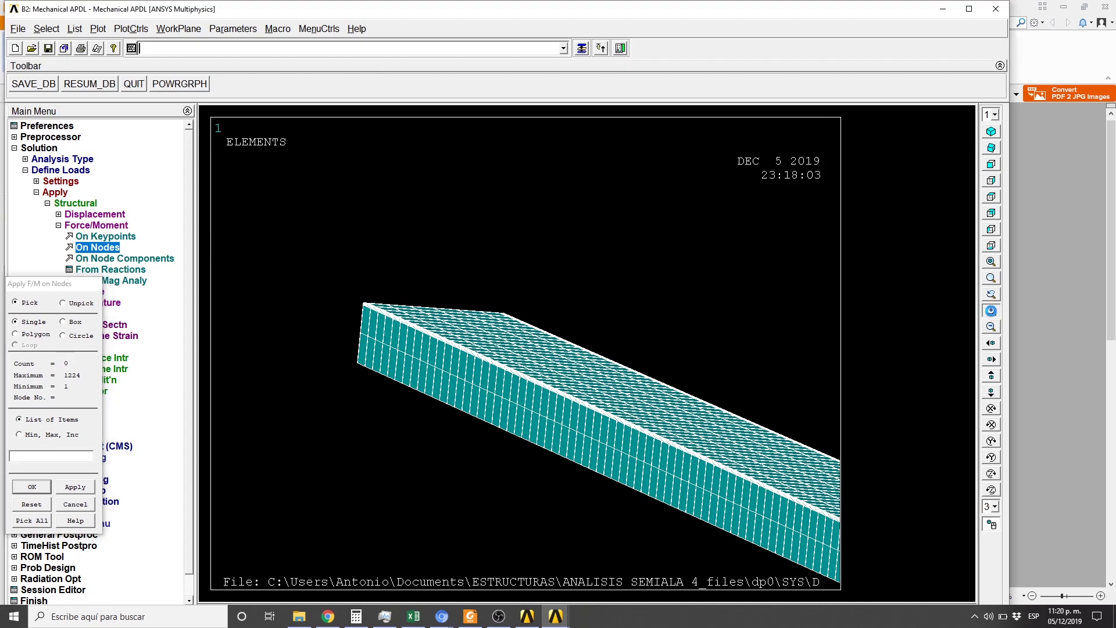
pyautogui.click(992, 311)
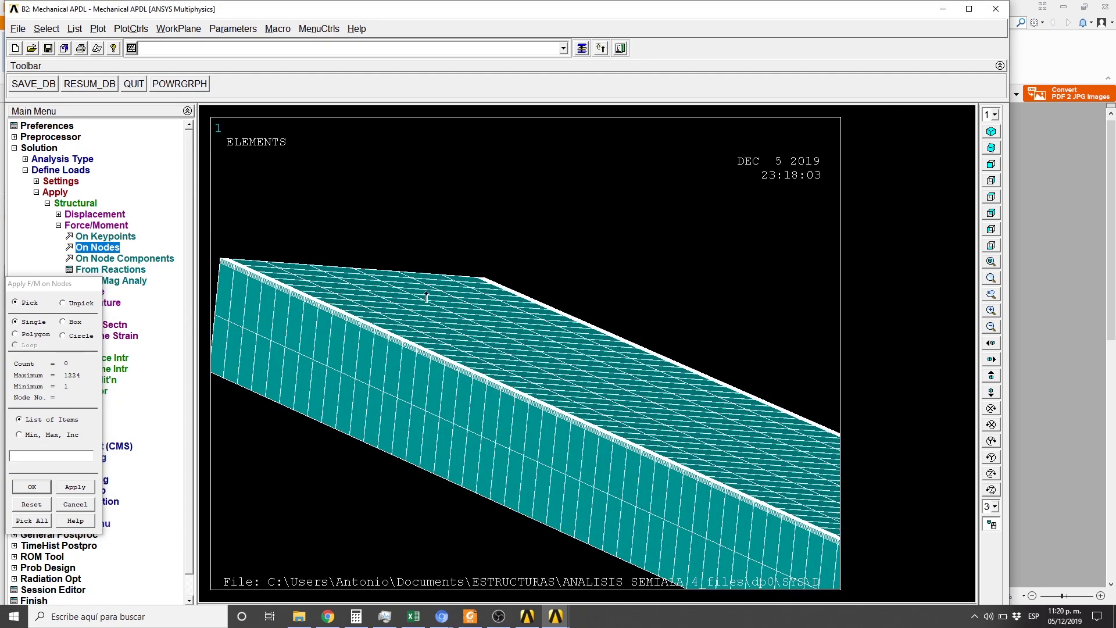
pyautogui.click(221, 259)
pyautogui.click(34, 486)
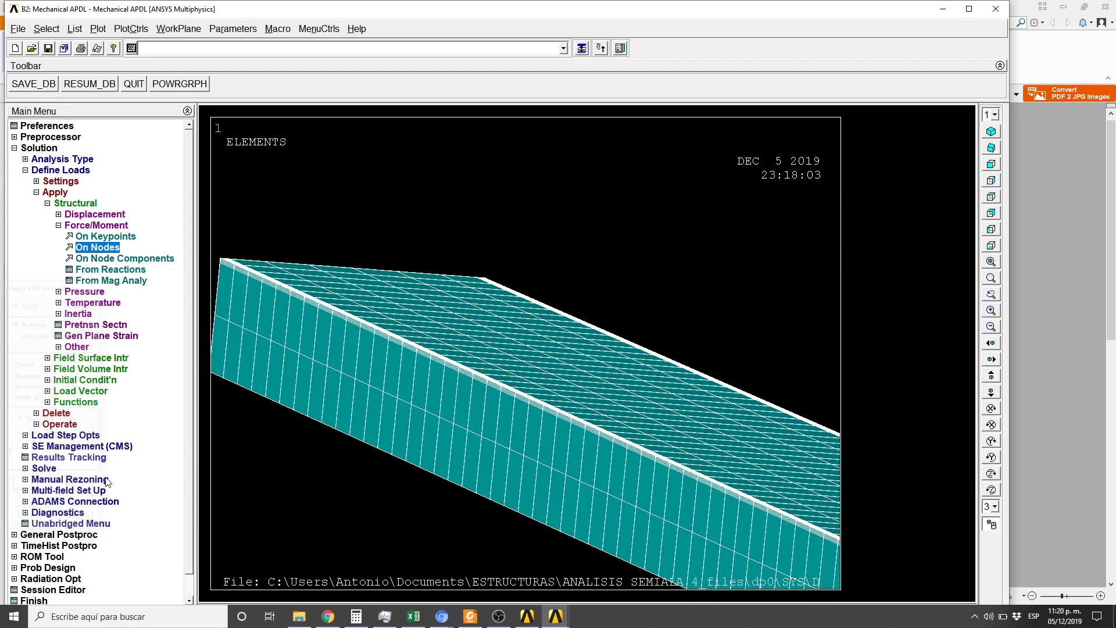
pyautogui.click(647, 327)
pyautogui.doubleClick(636, 329)
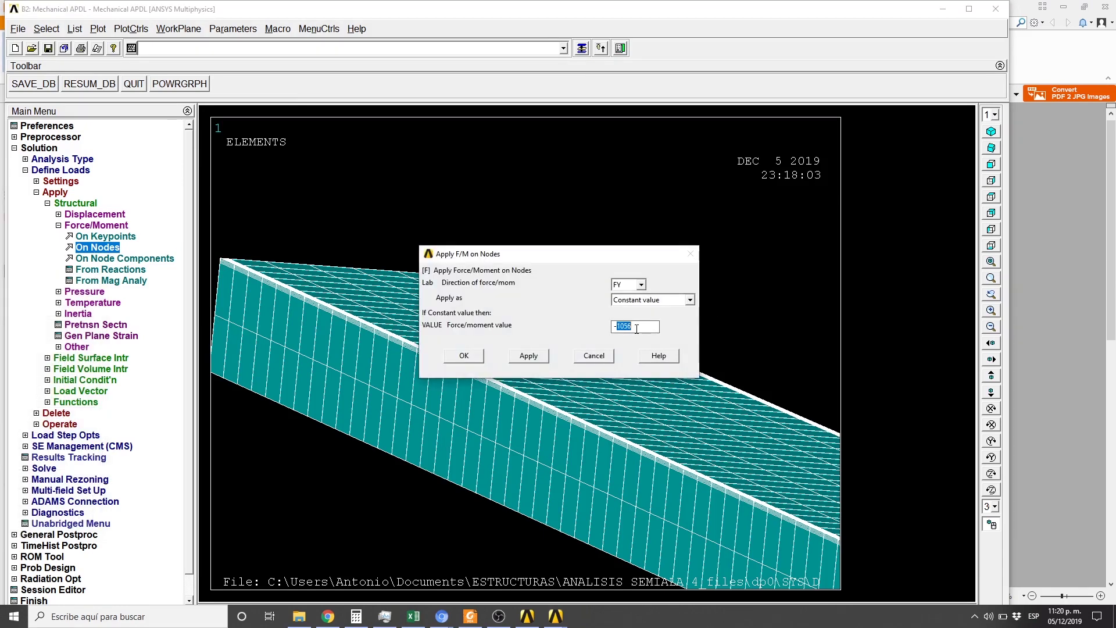
pyautogui.write('250')
pyautogui.click(469, 361)
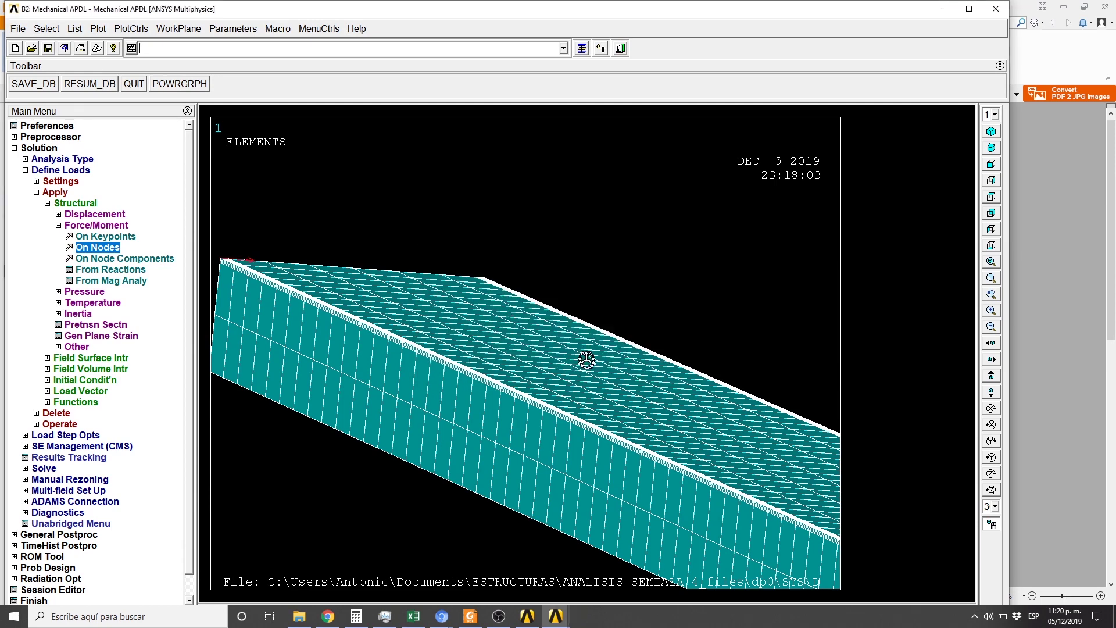
# Step: Apply an FY nodal force of 500 at the opposite upper corner node of the beam's free end
pyautogui.keyDown('ctrl'); pyautogui.moveTo(626, 362); pyautogui.dragTo(532, 357, button='right'); pyautogui.keyUp('ctrl')
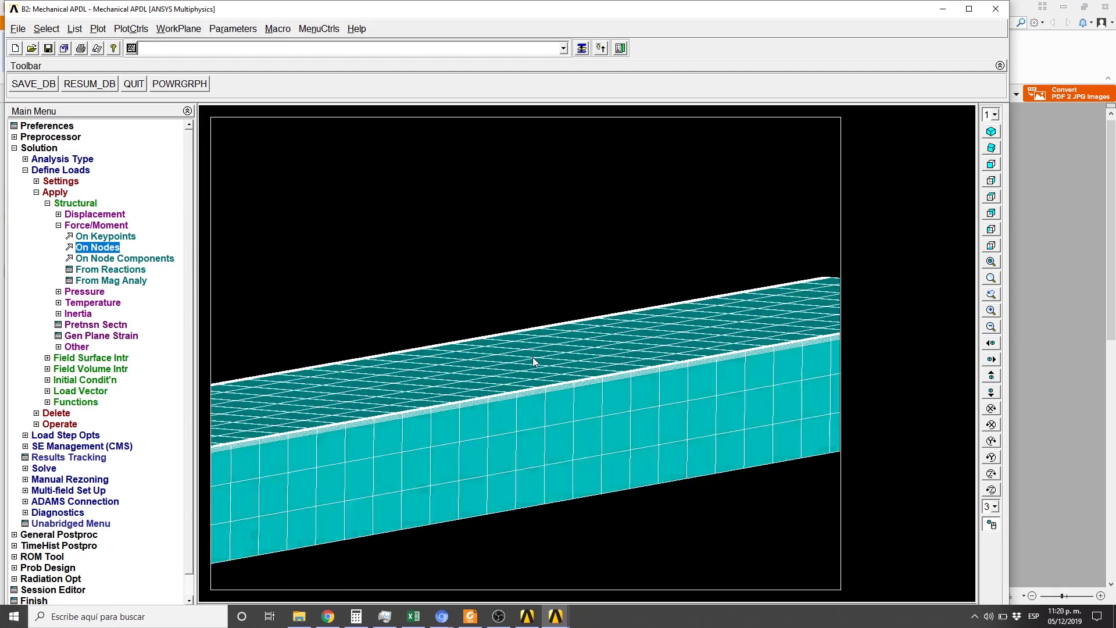
pyautogui.keyDown('ctrl'); pyautogui.moveTo(700, 373); pyautogui.dragTo(546, 389, button='right'); pyautogui.keyUp('ctrl')
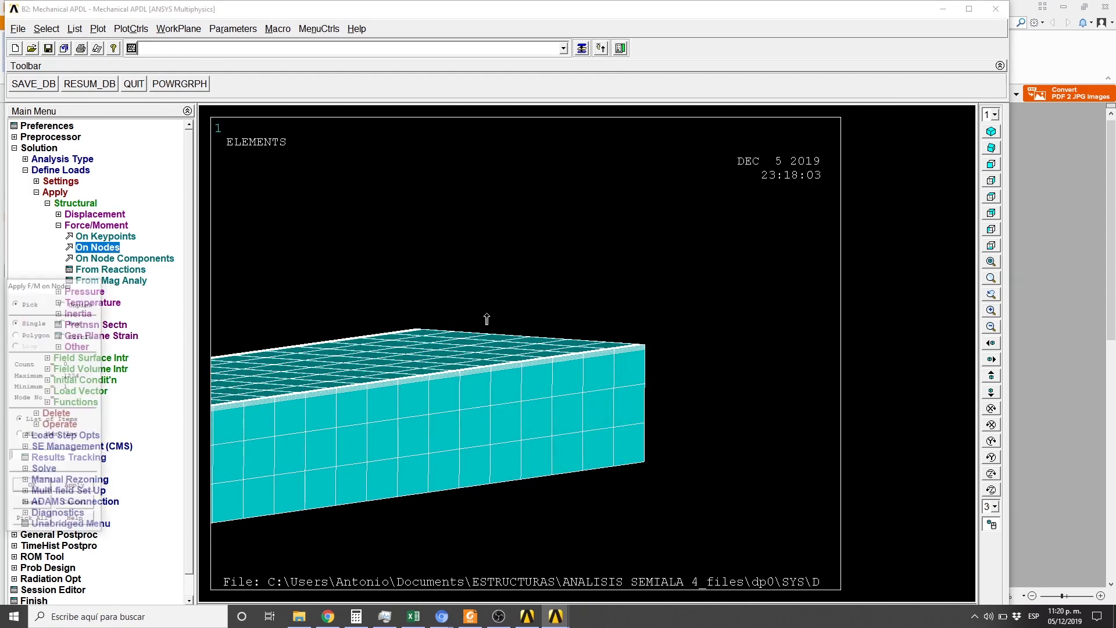
pyautogui.click(645, 346)
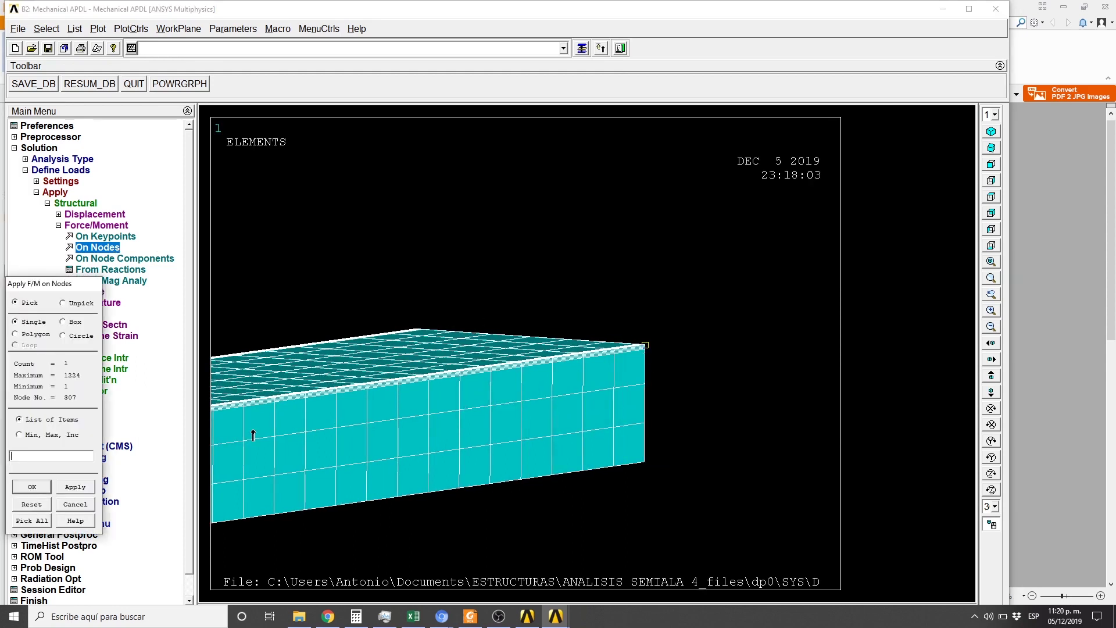
pyautogui.click(39, 488)
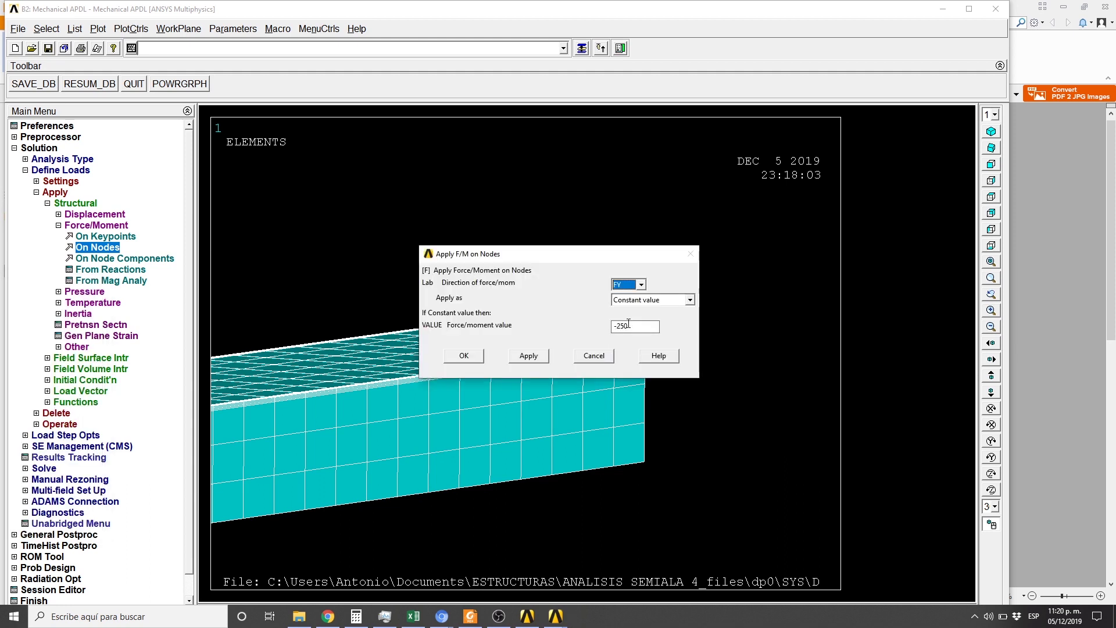
pyautogui.doubleClick(636, 326)
pyautogui.press('BackSpace')
pyautogui.press('BackSpace')
pyautogui.write('500')
pyautogui.click(473, 357)
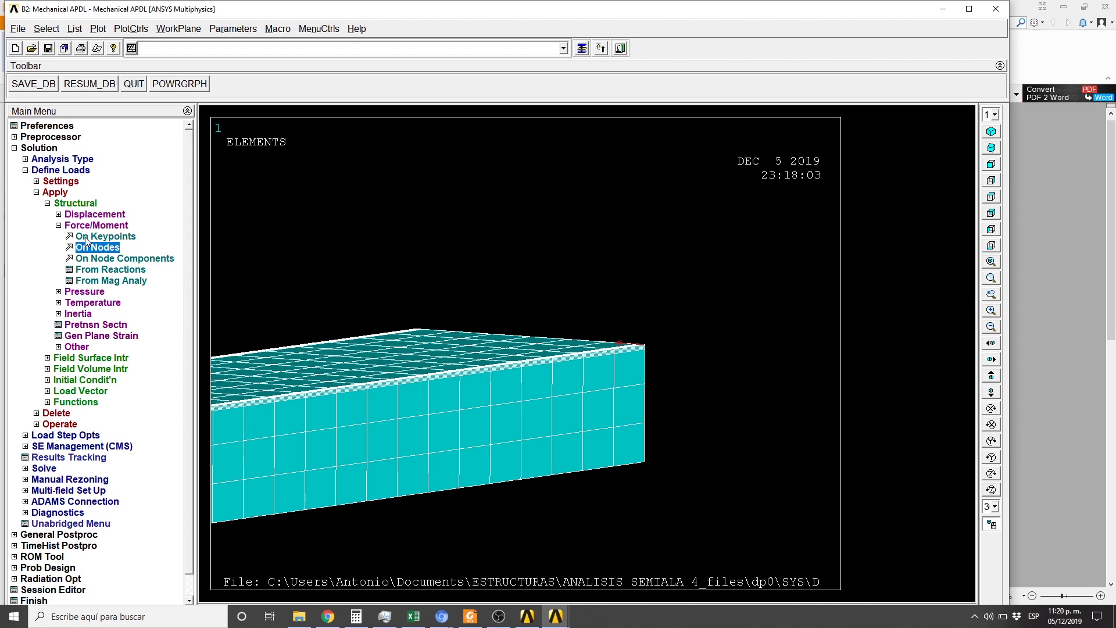
# Step: Solve the current load step and close the solution note and status listing
pyautogui.click(47, 203)
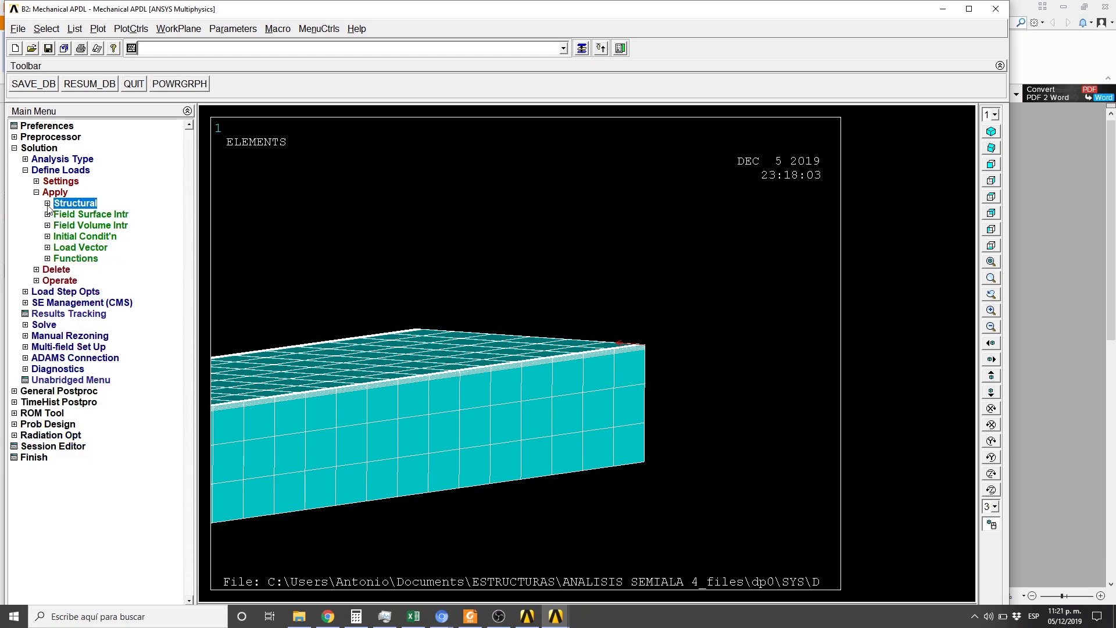
pyautogui.click(26, 171)
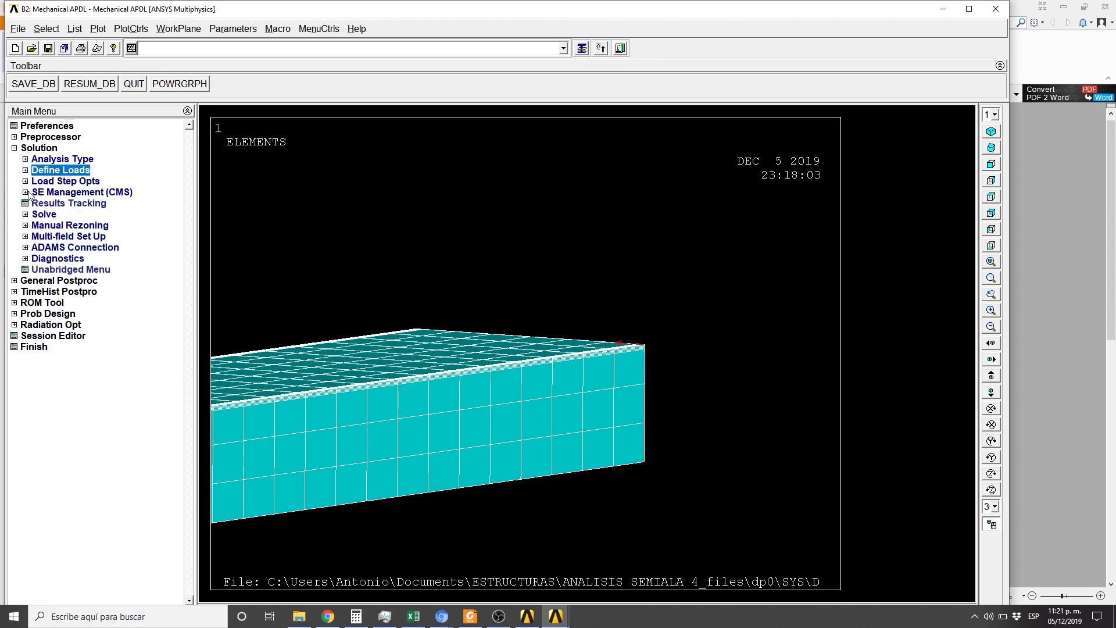
pyautogui.click(25, 214)
pyautogui.click(53, 225)
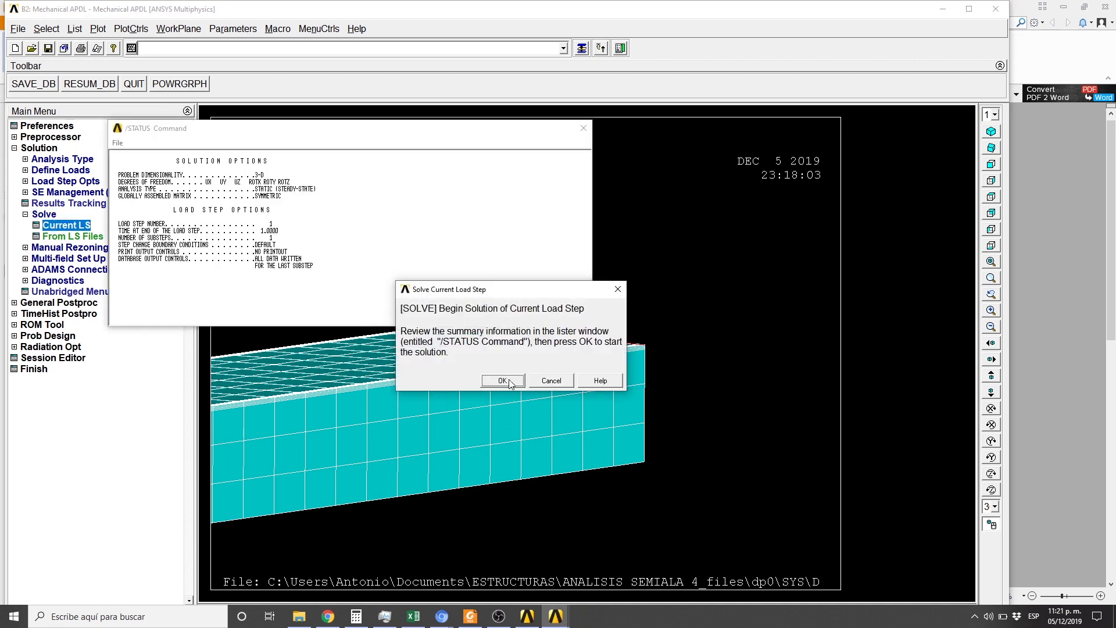
pyautogui.click(503, 381)
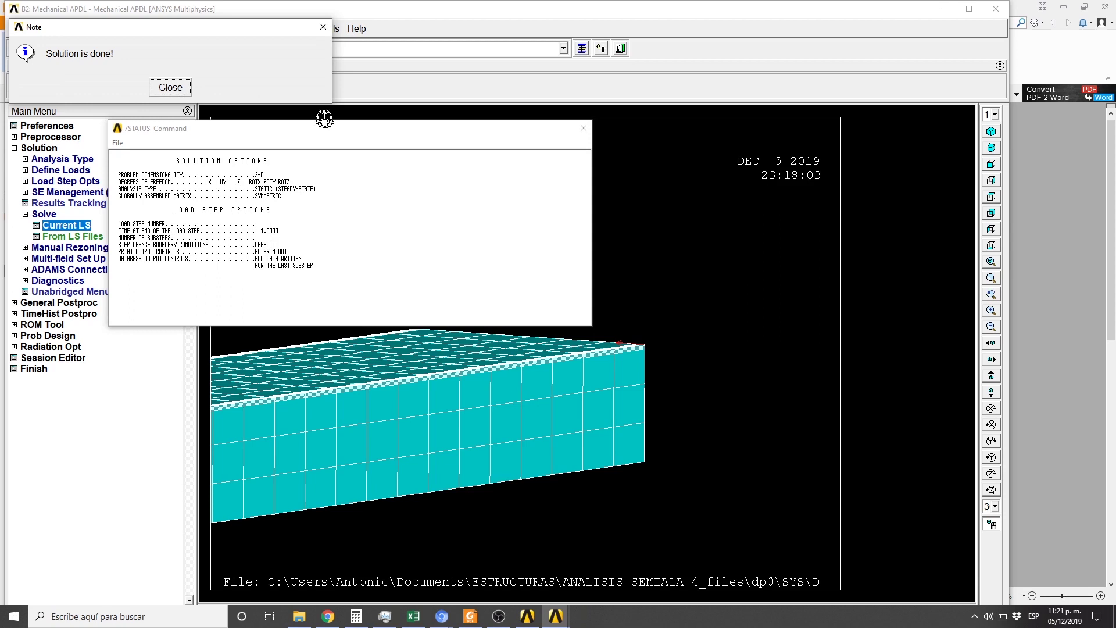
pyautogui.click(171, 87)
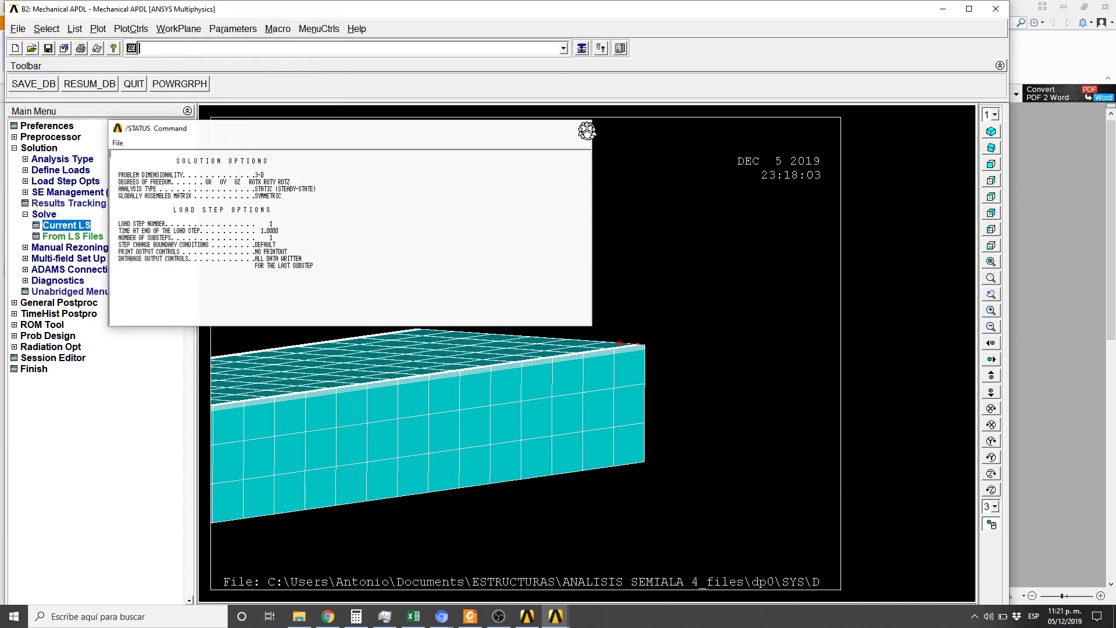
pyautogui.click(587, 130)
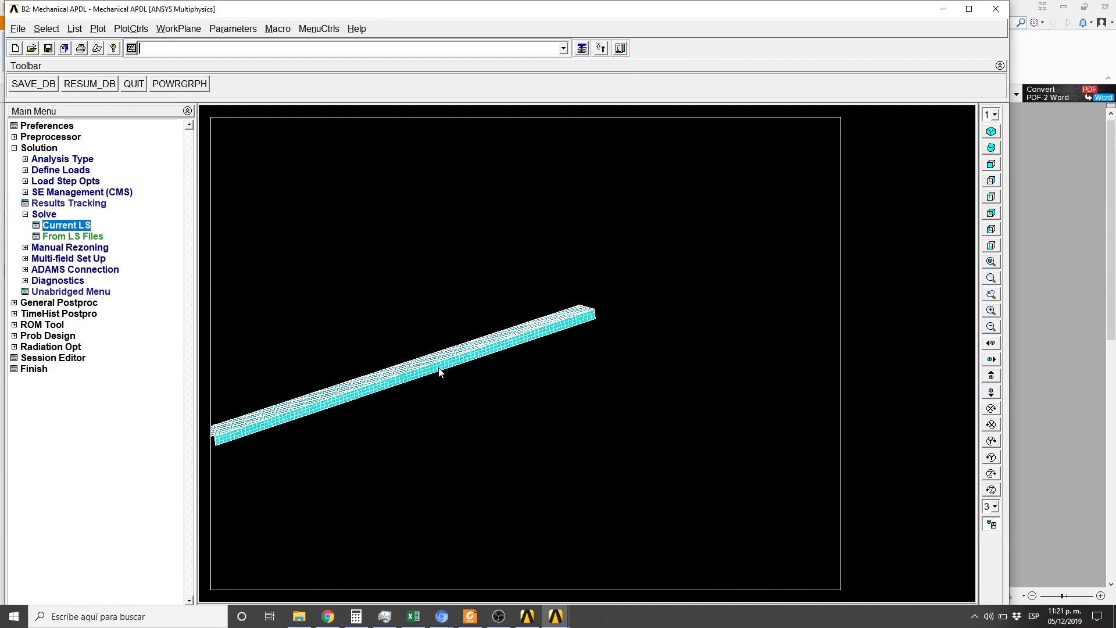
# Step: Plot the deformed shape together with the undeformed model in general postprocessing and inspect the beam's bending and twisting
pyautogui.click(45, 215)
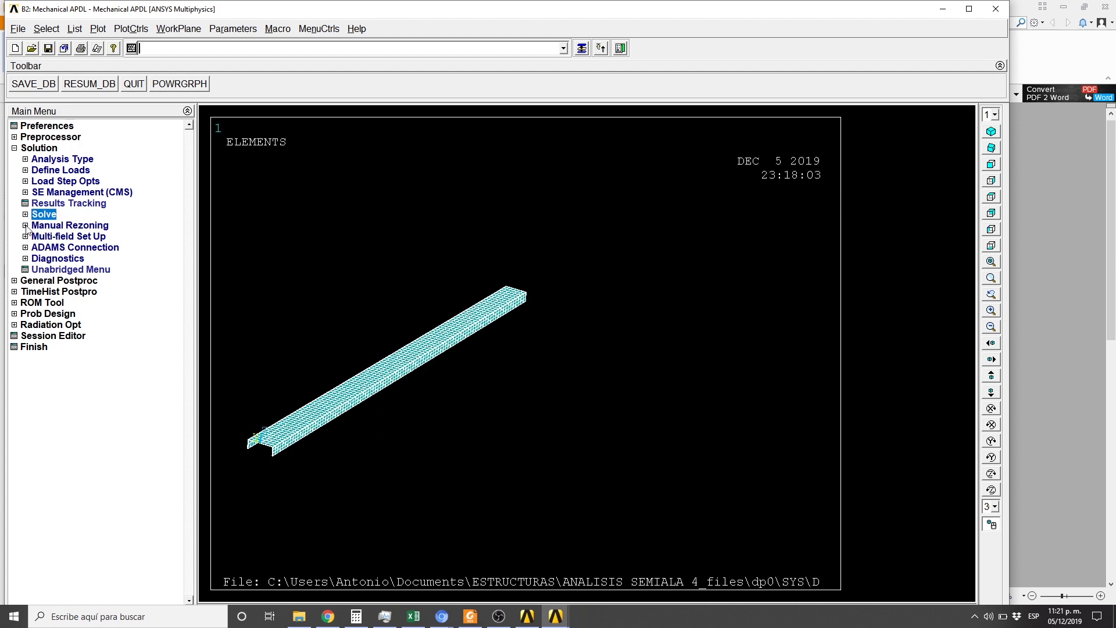
pyautogui.click(30, 281)
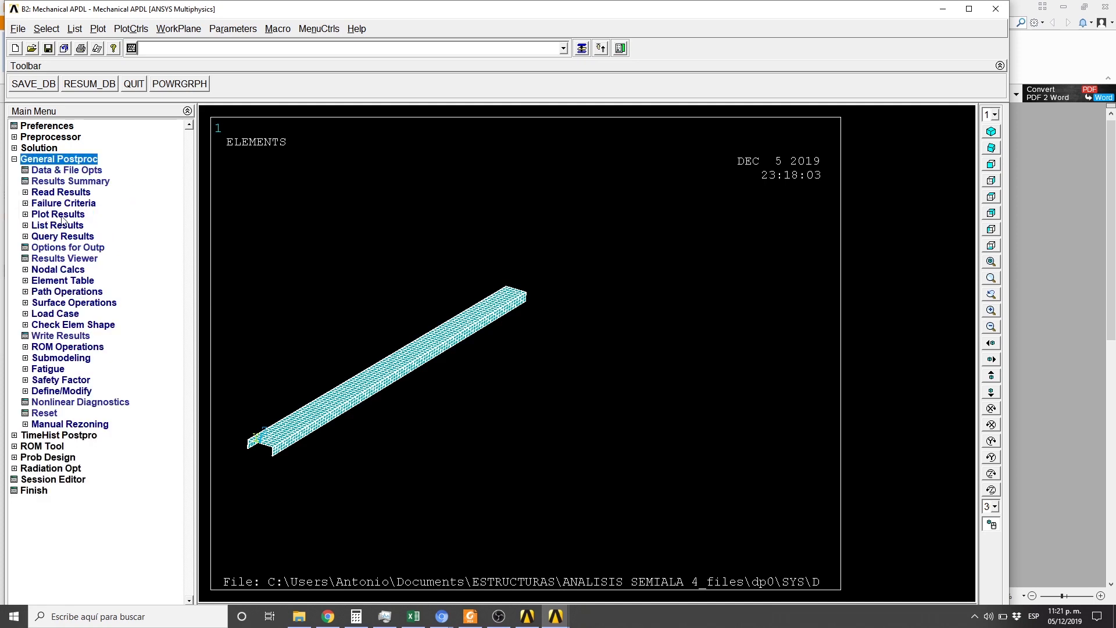
pyautogui.click(32, 212)
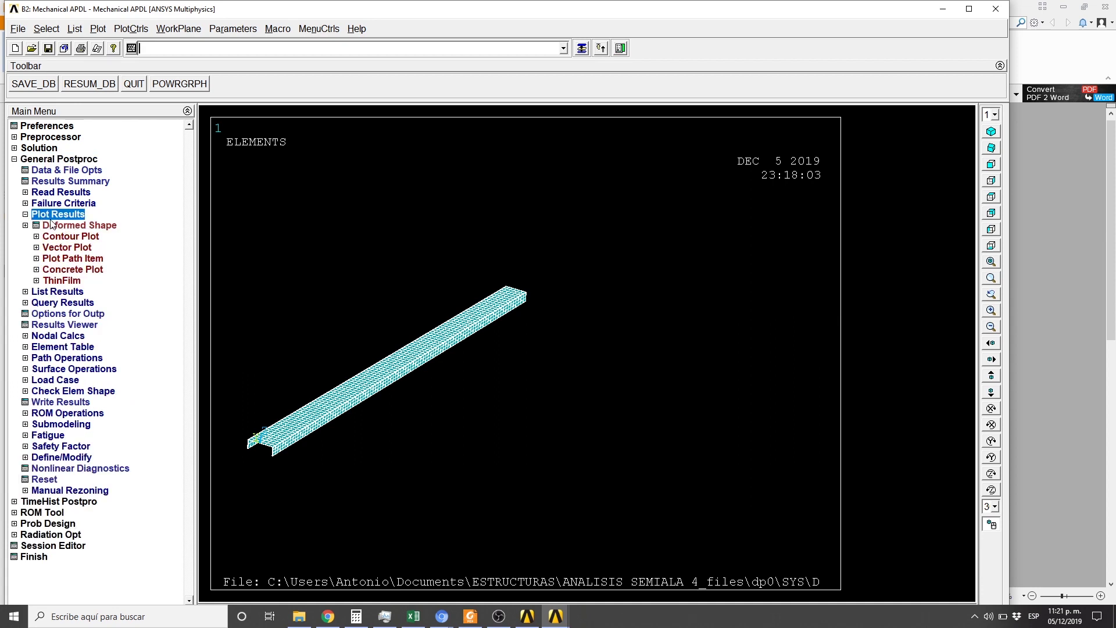
pyautogui.click(49, 227)
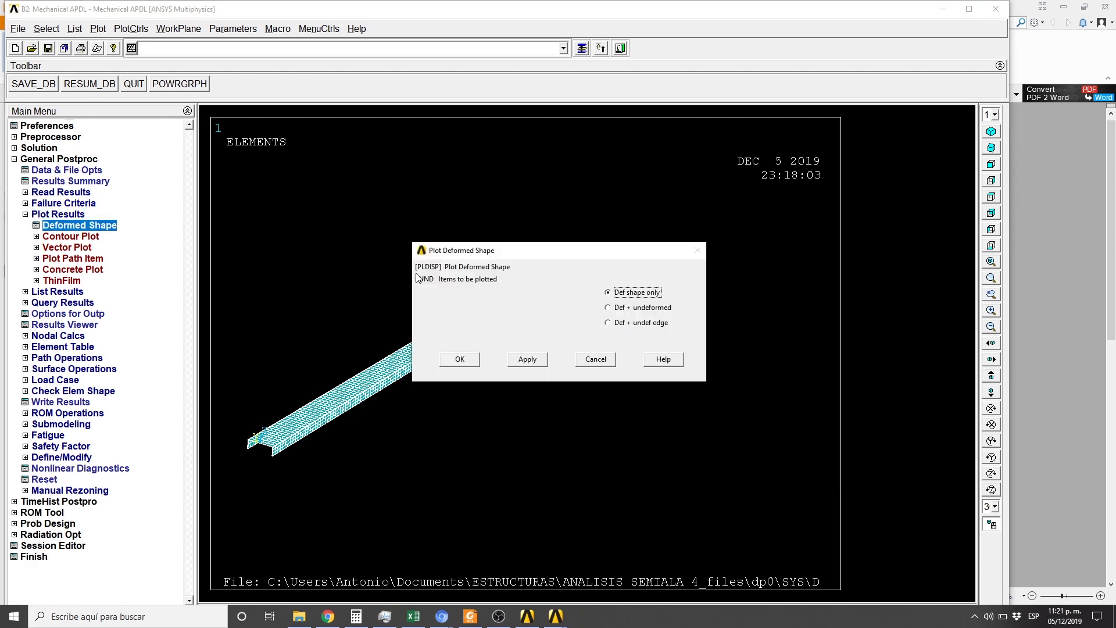
pyautogui.click(617, 309)
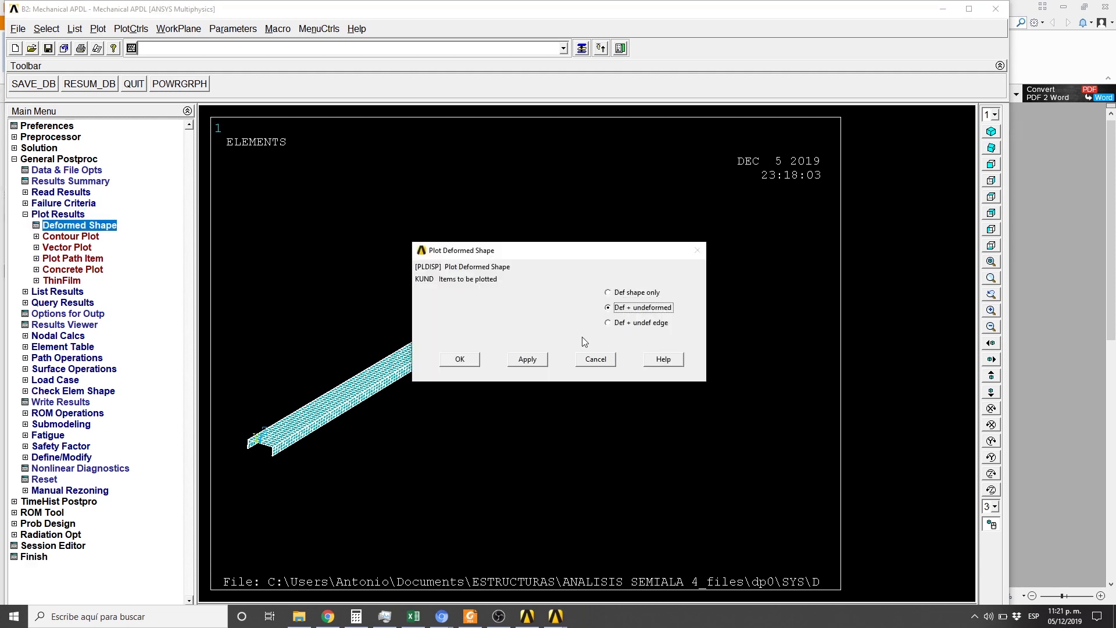
pyautogui.click(459, 359)
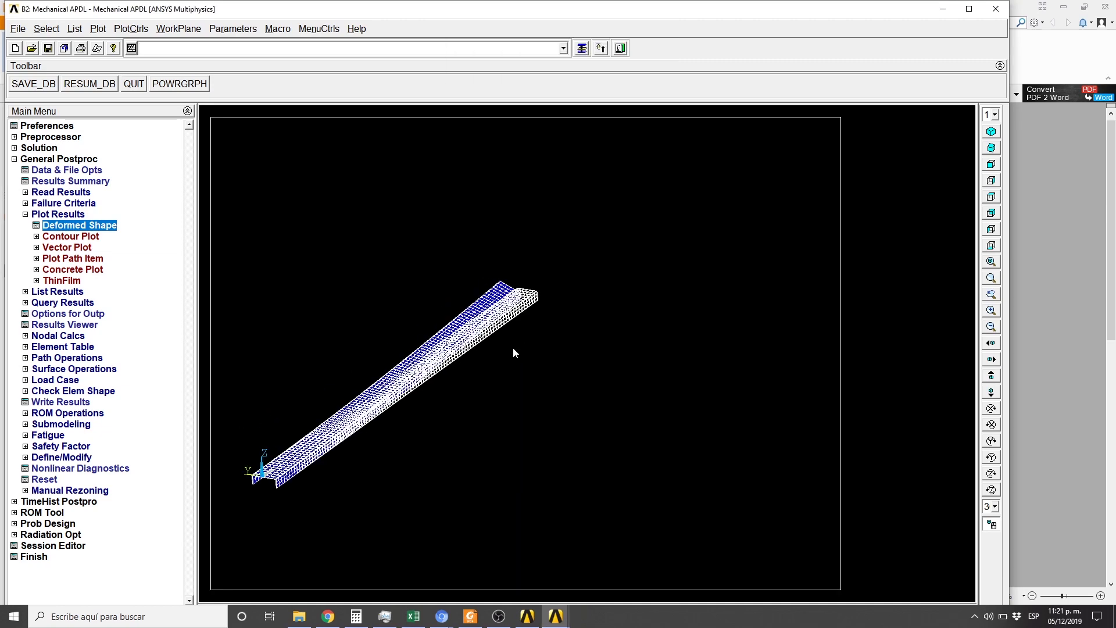
pyautogui.moveTo(387, 397)
pyautogui.keyDown('ctrl'); pyautogui.mouseDown(button='right')
pyautogui.moveTo(655, 287)
pyautogui.moveTo(637, 354)
pyautogui.moveTo(611, 358)
pyautogui.moveTo(667, 323)
pyautogui.mouseUp(button='right'); pyautogui.keyUp('ctrl')
pyautogui.click(994, 312)
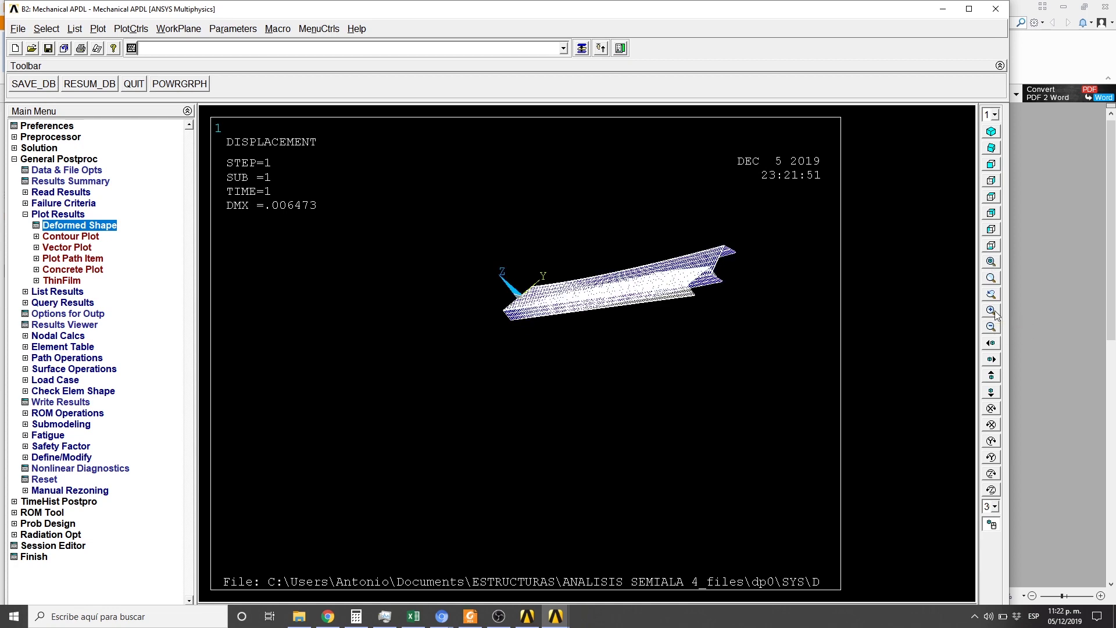
pyautogui.click(995, 312)
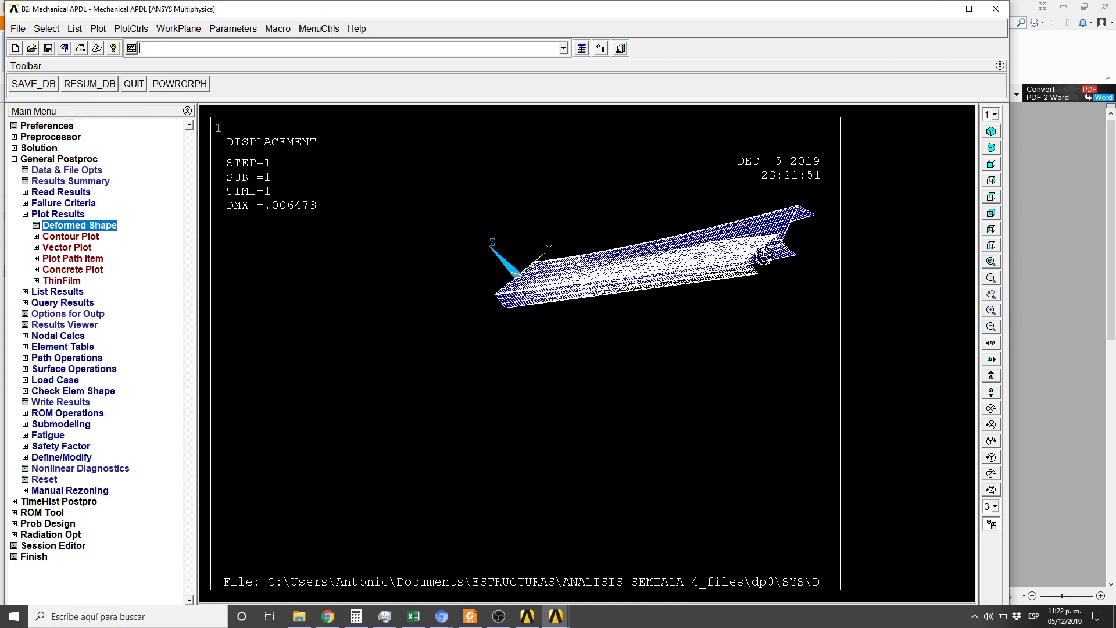
pyautogui.keyDown('ctrl'); pyautogui.moveTo(764, 256); pyautogui.dragTo(582, 347); pyautogui.keyUp('ctrl')
pyautogui.keyDown('ctrl'); pyautogui.moveTo(582, 348); pyautogui.dragTo(673, 348, button='right'); pyautogui.keyUp('ctrl')
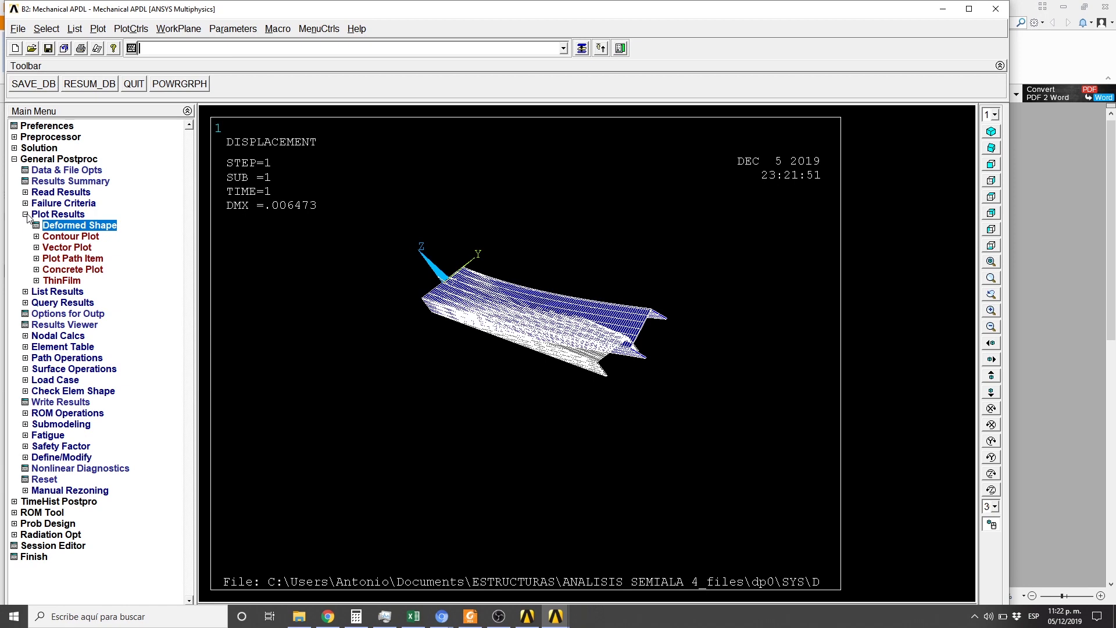
# Step: Plot the von Mises stress as a nodal solution contour on the deformed shape only
pyautogui.click(36, 237)
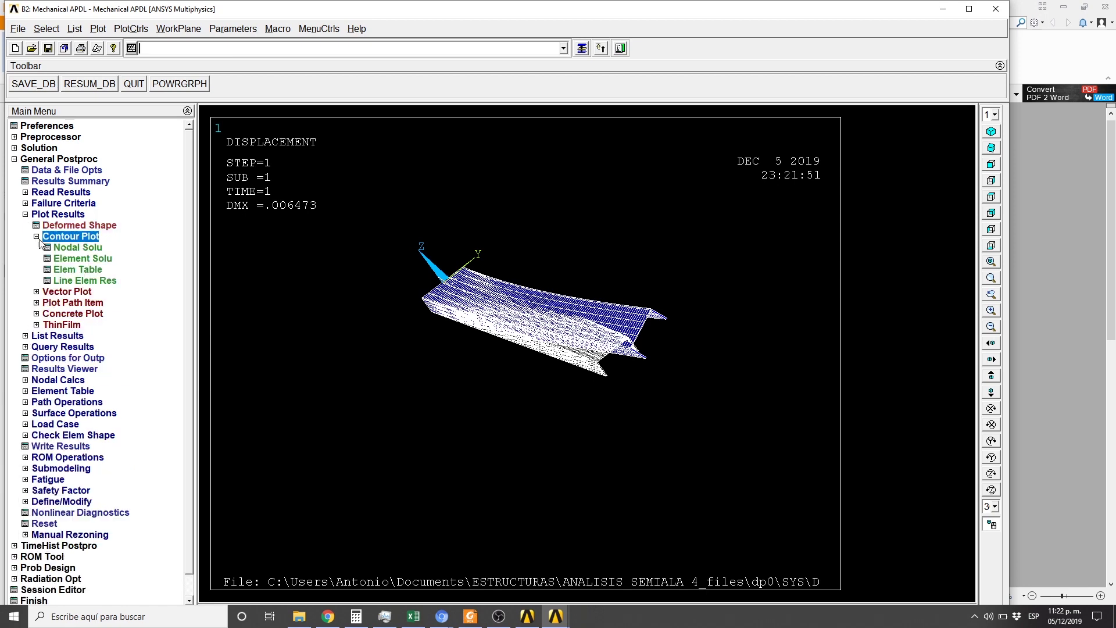
pyautogui.click(76, 248)
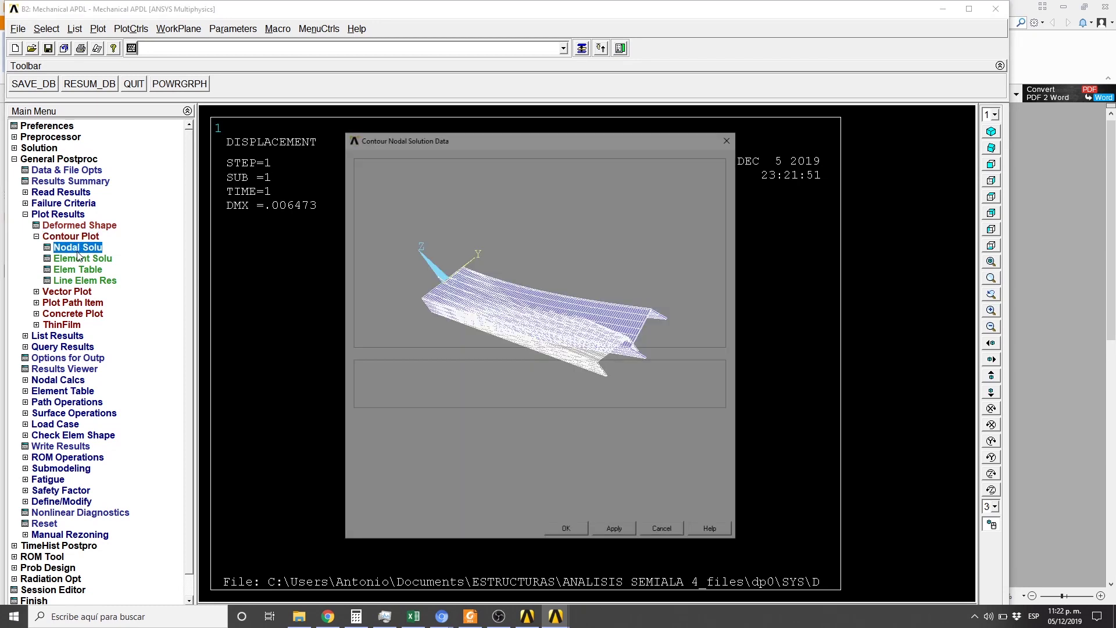
pyautogui.click(396, 209)
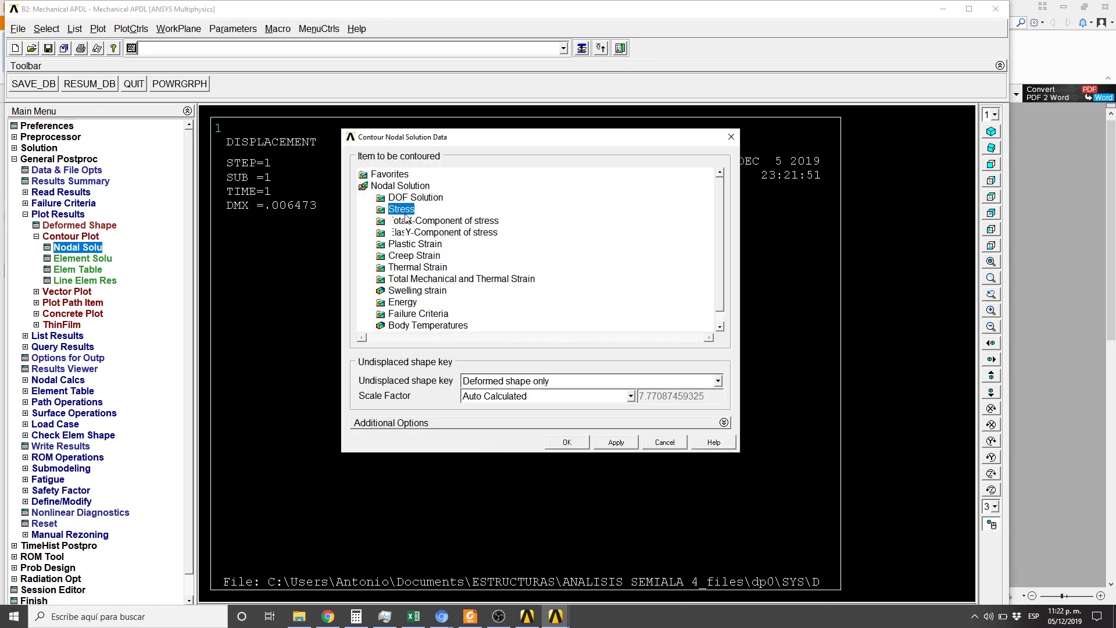
pyautogui.scroll(-2, 720, 242)
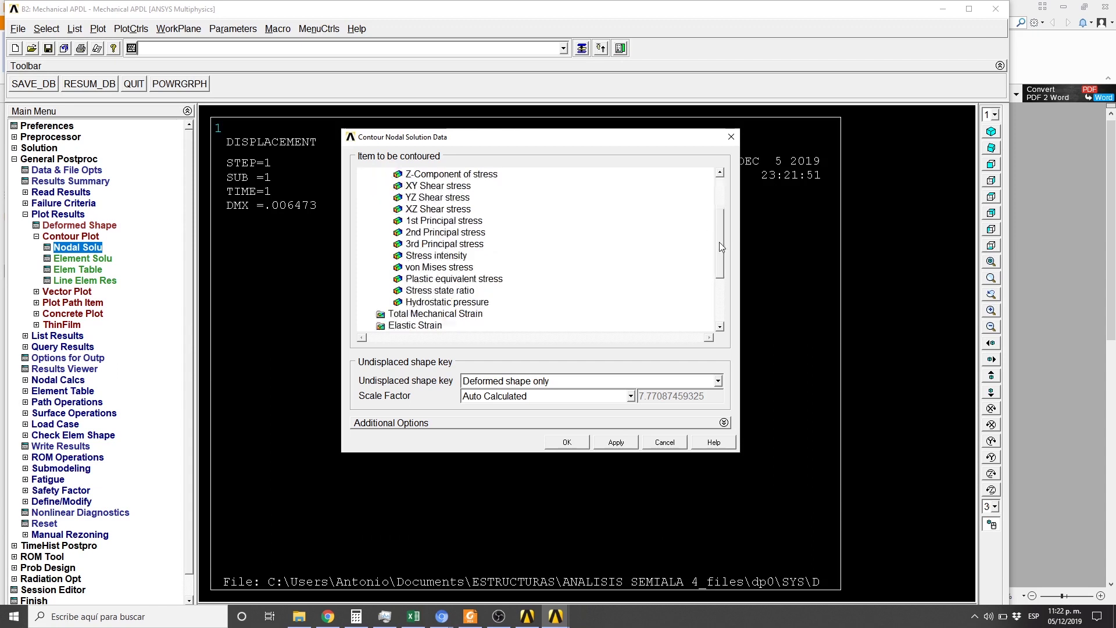
pyautogui.click(444, 268)
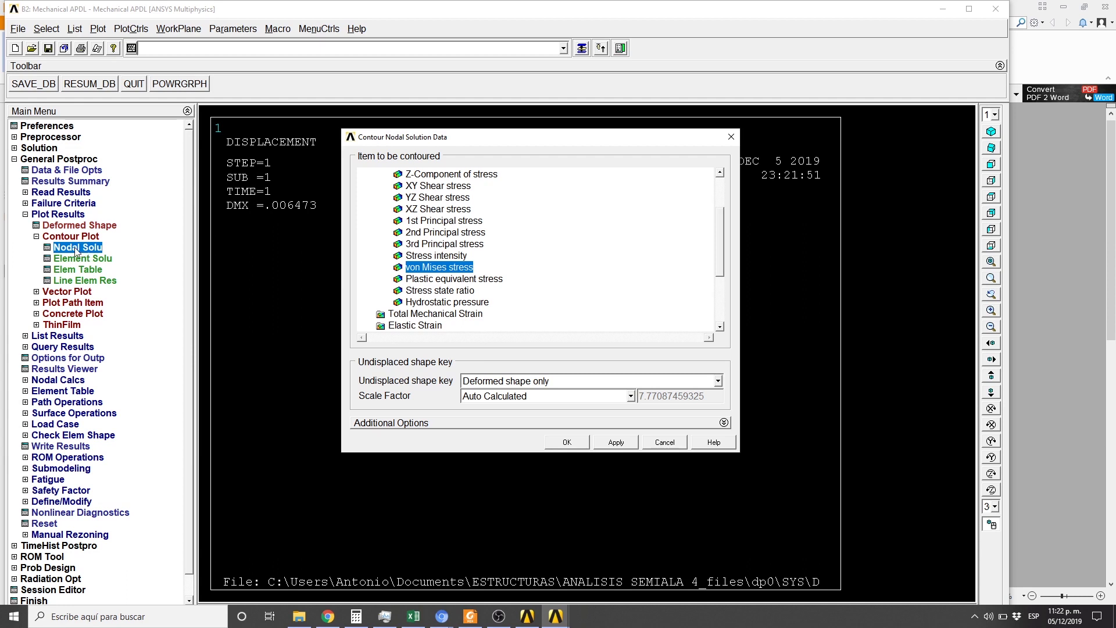
pyautogui.press('Return')
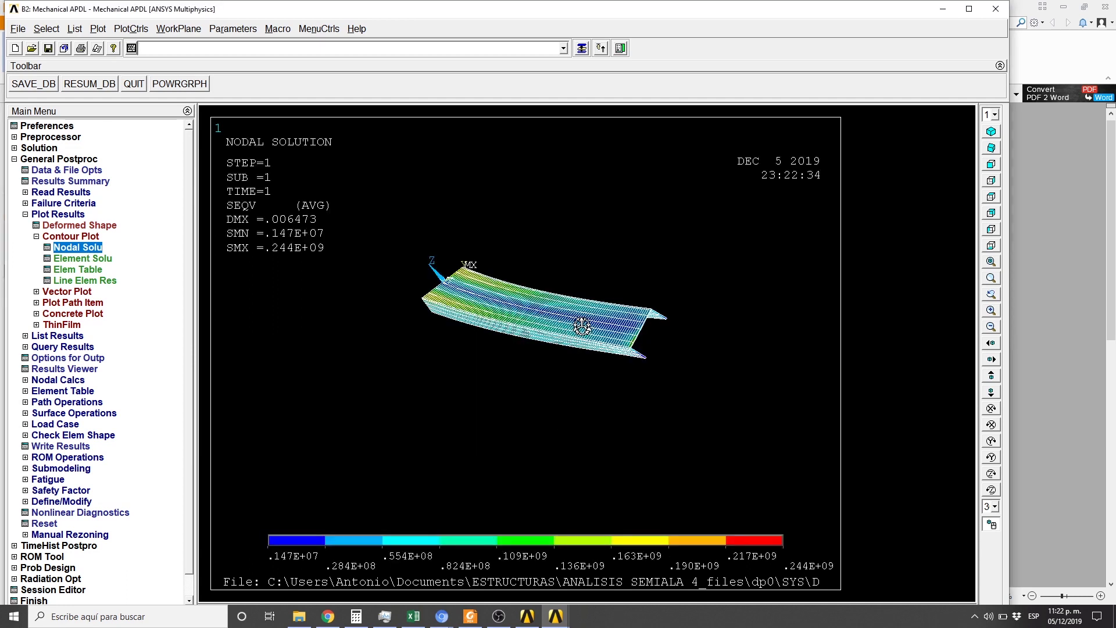
# Step: Examine the von Mises stress distribution along the beam and close up around its free end from several angles
pyautogui.keyDown('ctrl'); pyautogui.moveTo(581, 323); pyautogui.dragTo(555, 341); pyautogui.keyUp('ctrl')
pyautogui.moveTo(556, 342)
pyautogui.keyDown('ctrl'); pyautogui.mouseDown(button='middle')
pyautogui.moveTo(520, 367)
pyautogui.moveTo(562, 359)
pyautogui.mouseUp(button='middle'); pyautogui.keyUp('ctrl')
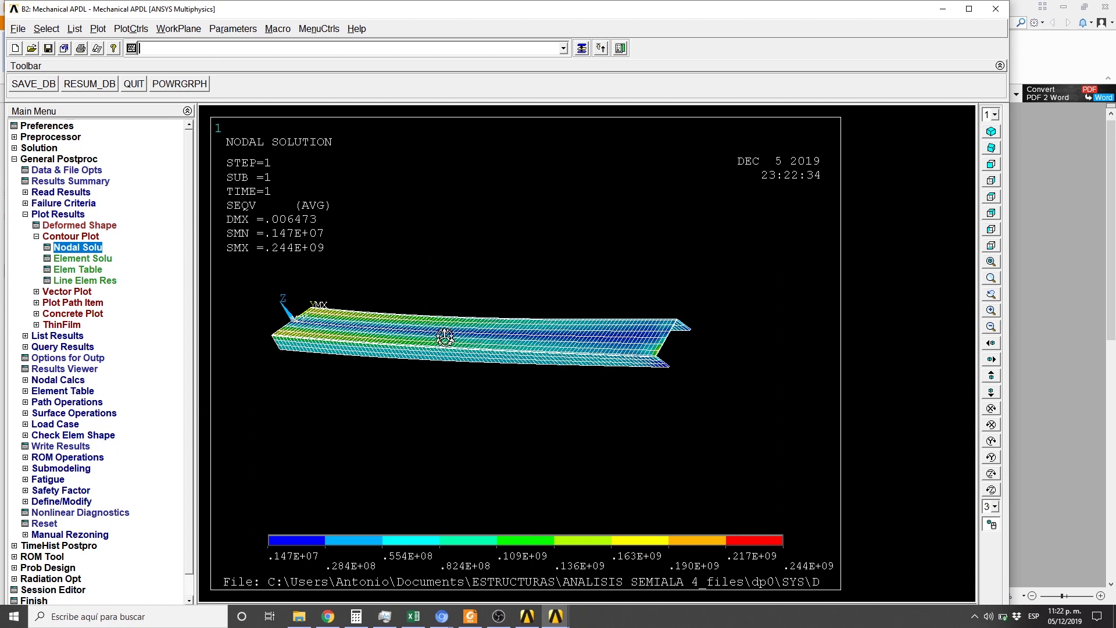
pyautogui.keyDown('ctrl'); pyautogui.moveTo(788, 326); pyautogui.dragTo(577, 357, button='right'); pyautogui.keyUp('ctrl')
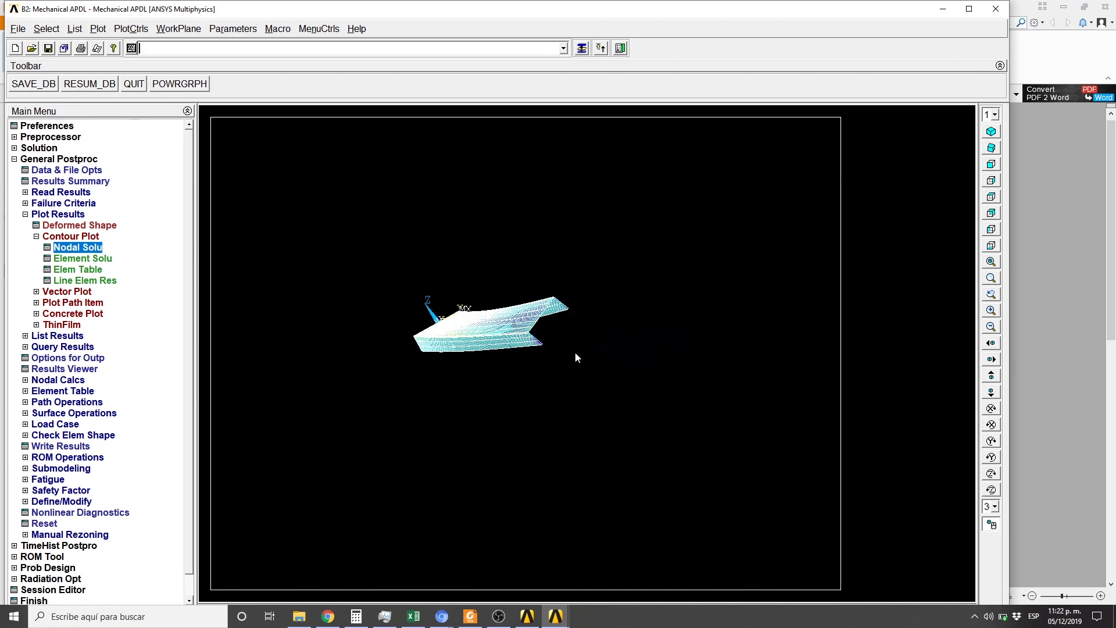
pyautogui.click(992, 310)
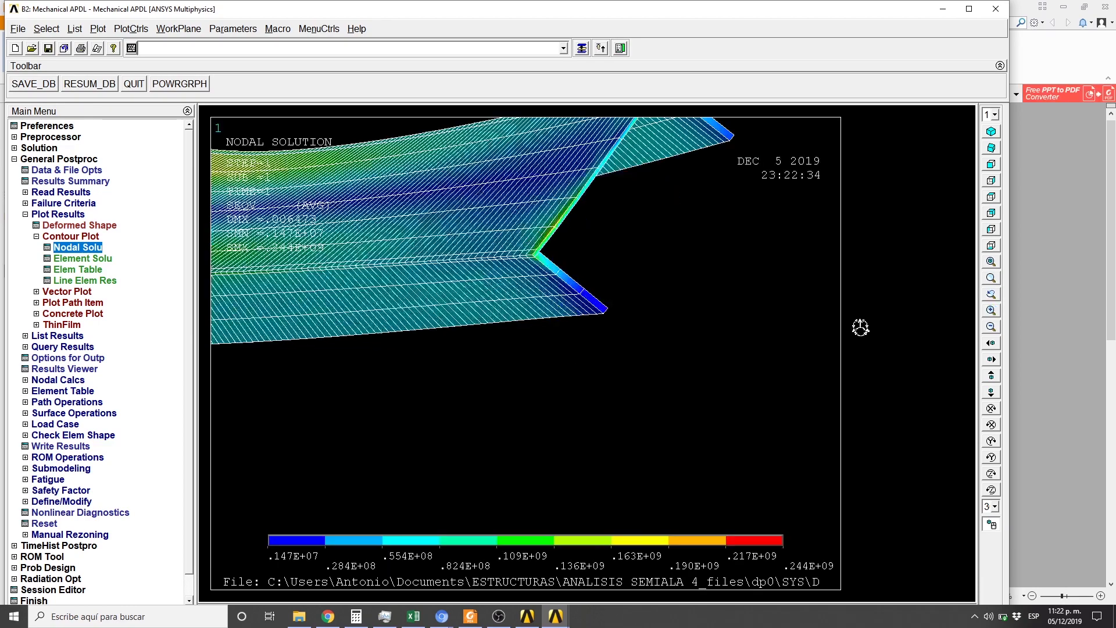
pyautogui.click(631, 239)
pyautogui.keyDown('ctrl'); pyautogui.moveTo(570, 287); pyautogui.dragTo(538, 327); pyautogui.keyUp('ctrl')
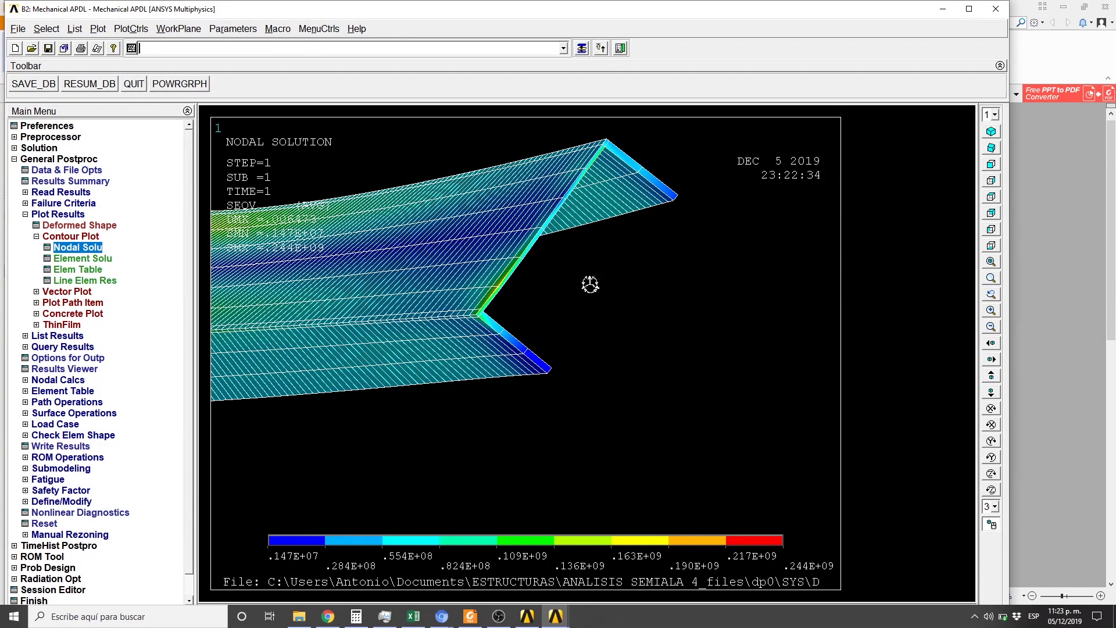
pyautogui.moveTo(595, 283)
pyautogui.keyDown('ctrl'); pyautogui.mouseDown(button='right')
pyautogui.moveTo(612, 289)
pyautogui.moveTo(593, 304)
pyautogui.moveTo(626, 281)
pyautogui.moveTo(598, 294)
pyautogui.moveTo(628, 292)
pyautogui.mouseUp(button='right'); pyautogui.keyUp('ctrl')
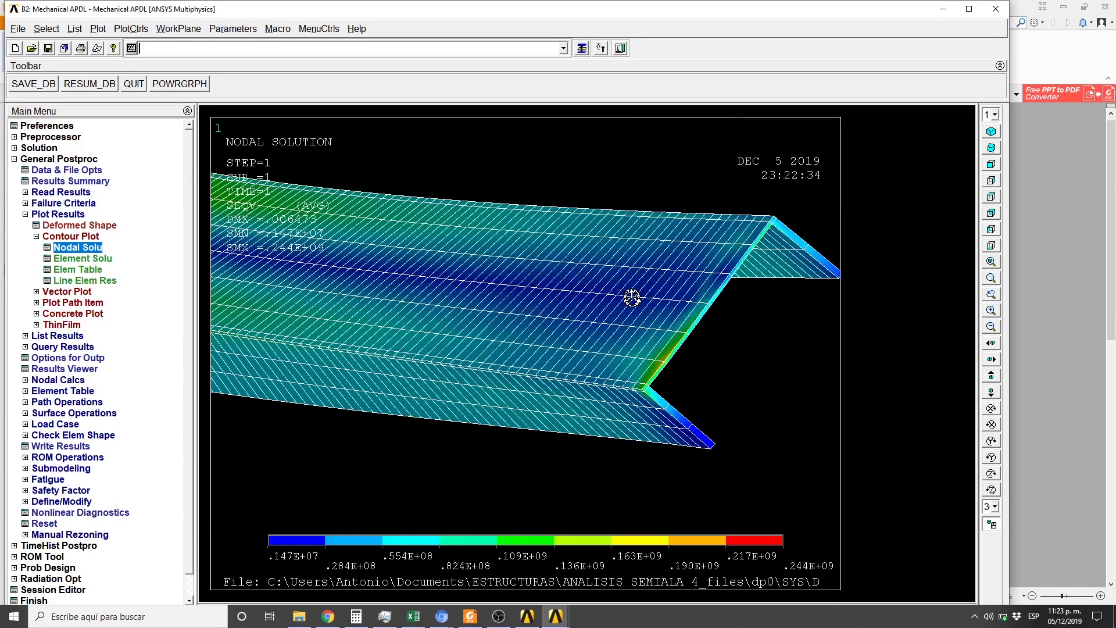